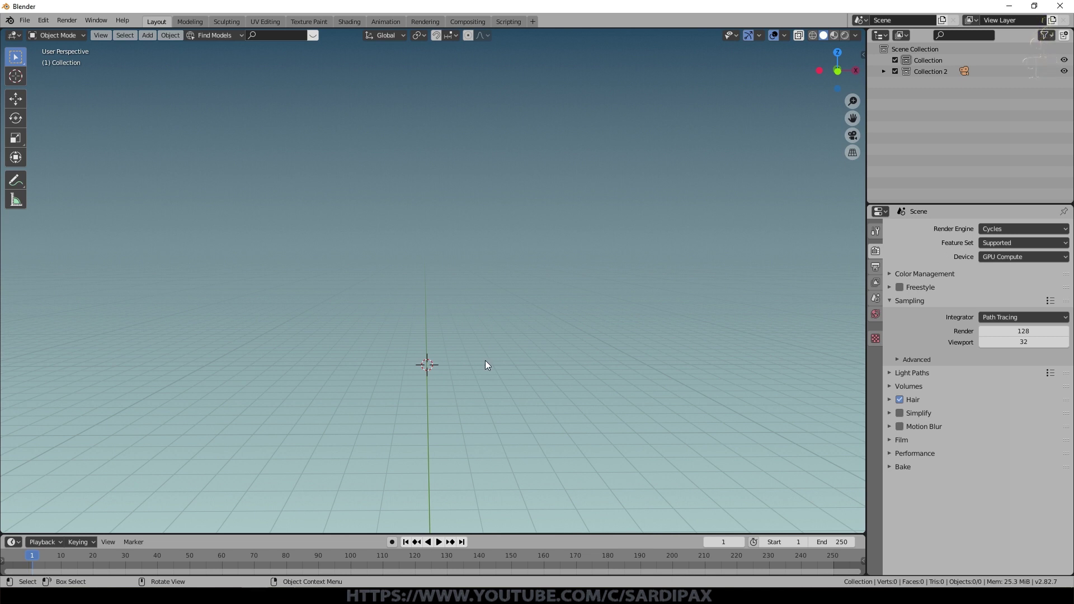
- Add a UV sphere, shrink it, and apply its scale
key(shift+a)
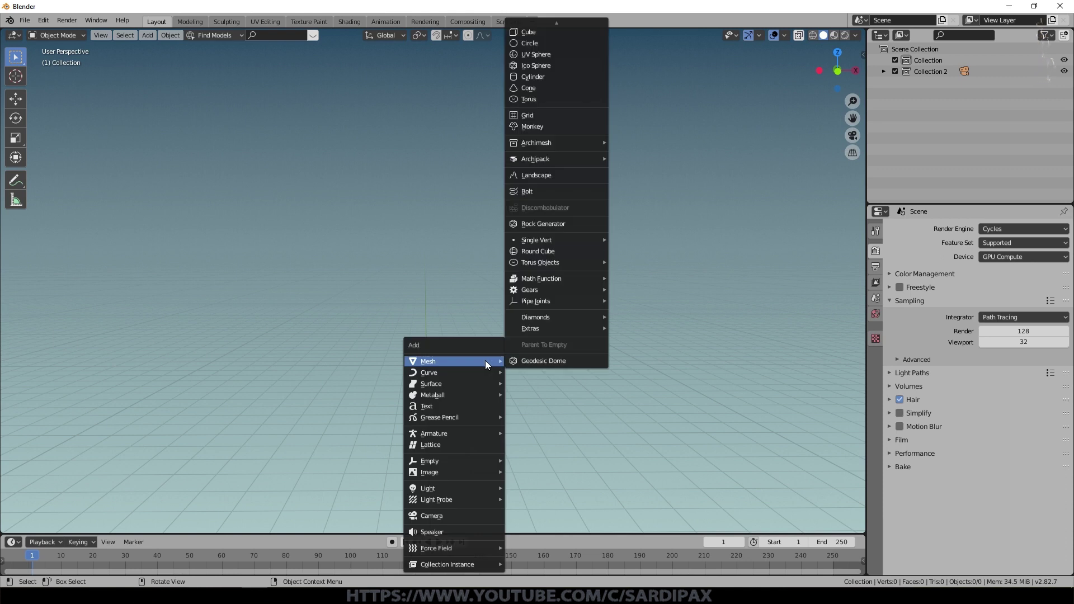
key(u)
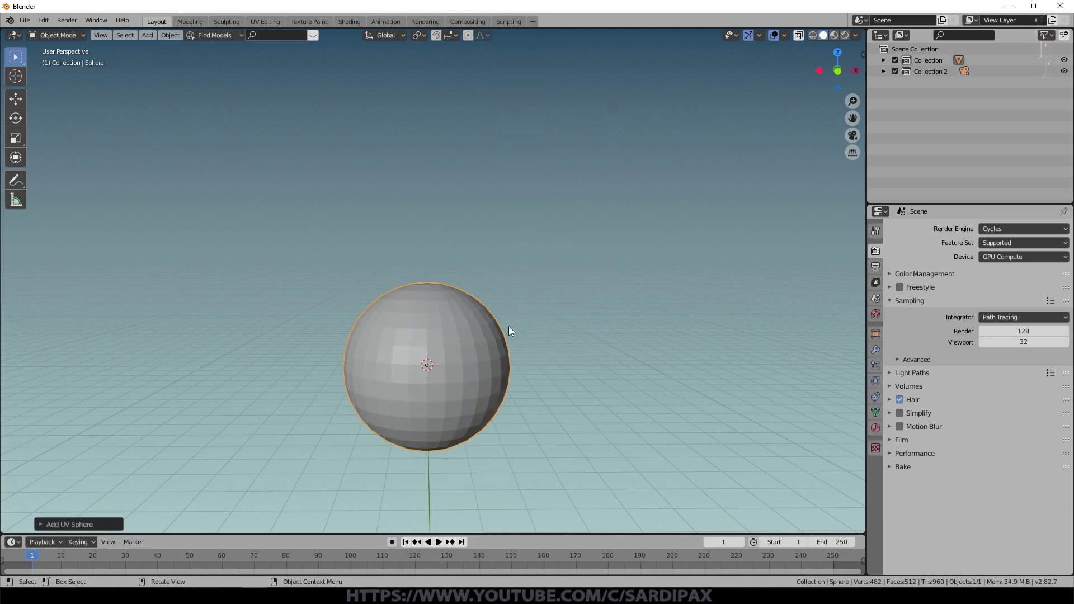
scroll(508, 327, down, 3)
key(s)
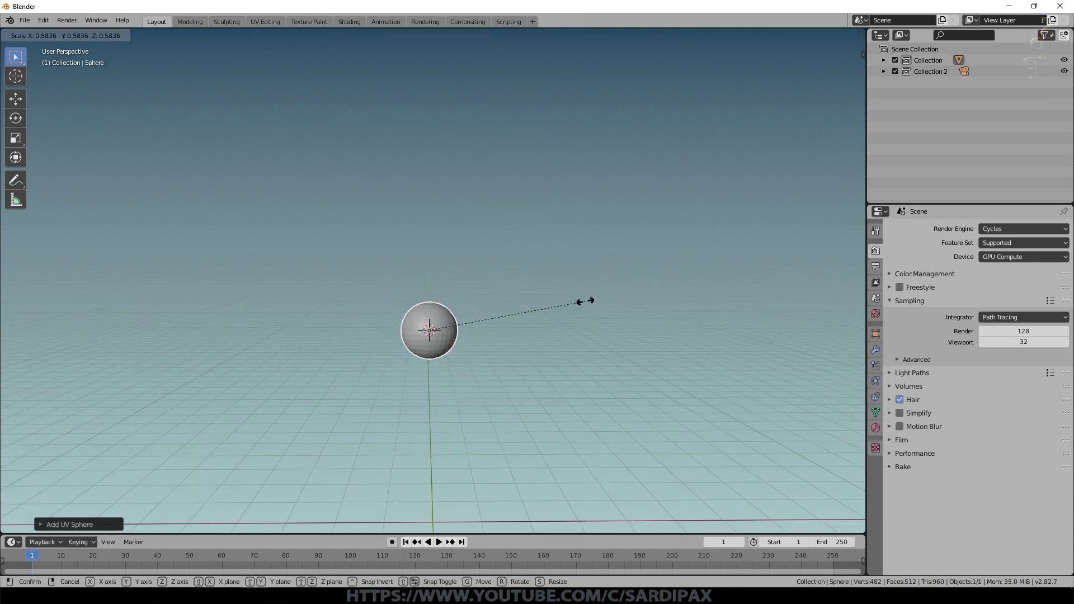
click(573, 305)
key(ctrl+a)
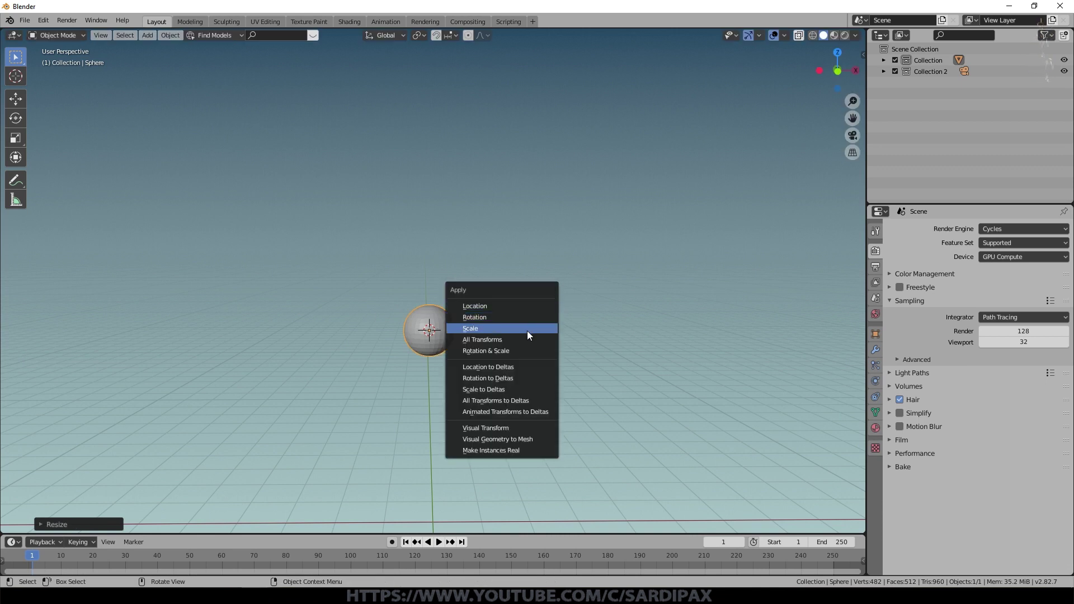
click(527, 330)
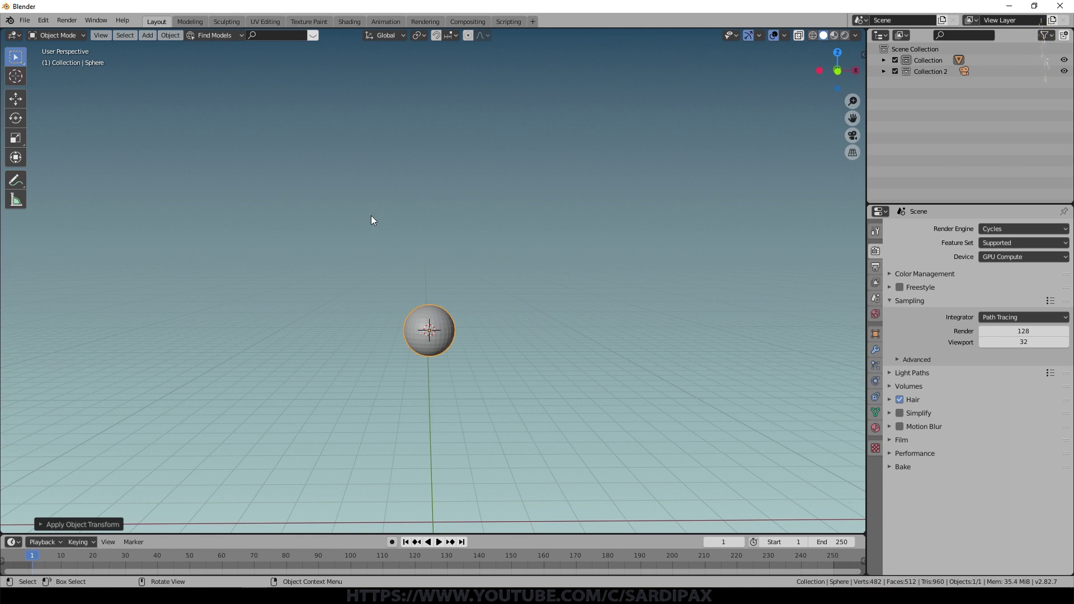
click(178, 38)
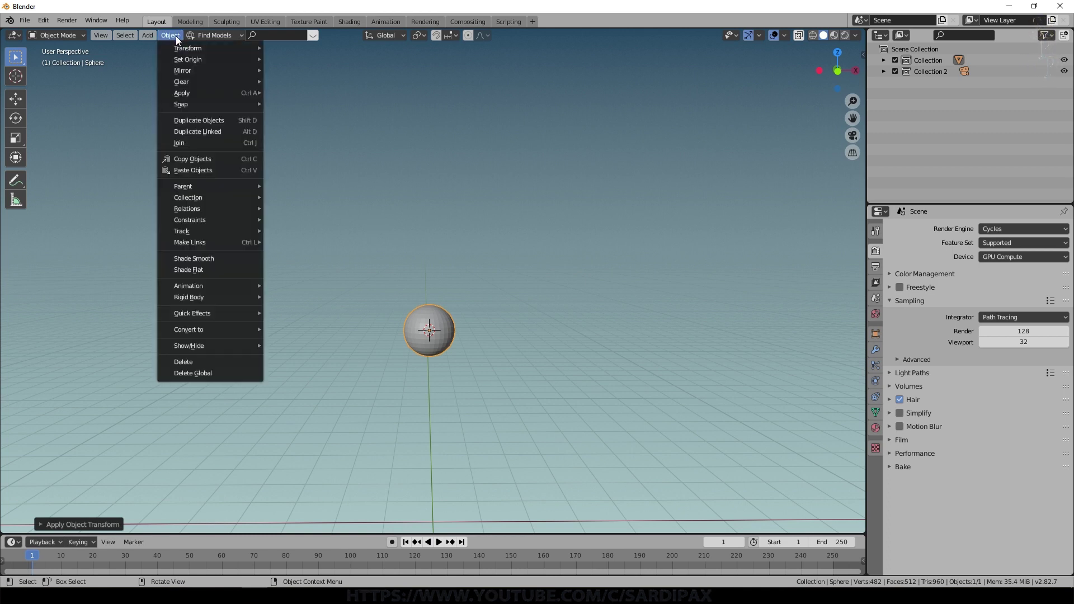
mouse_move(201, 313)
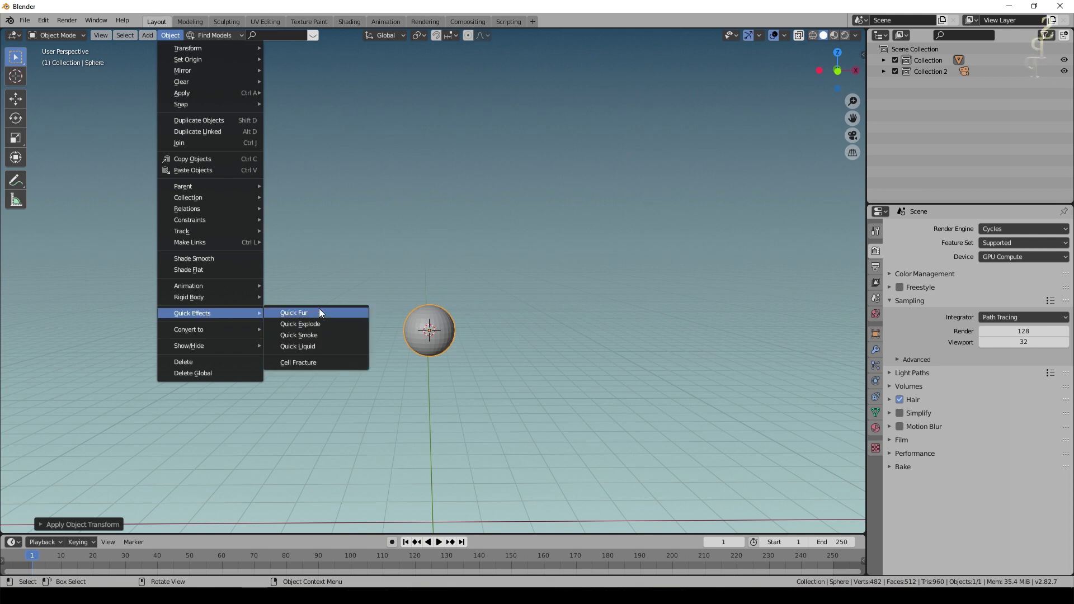
click(316, 349)
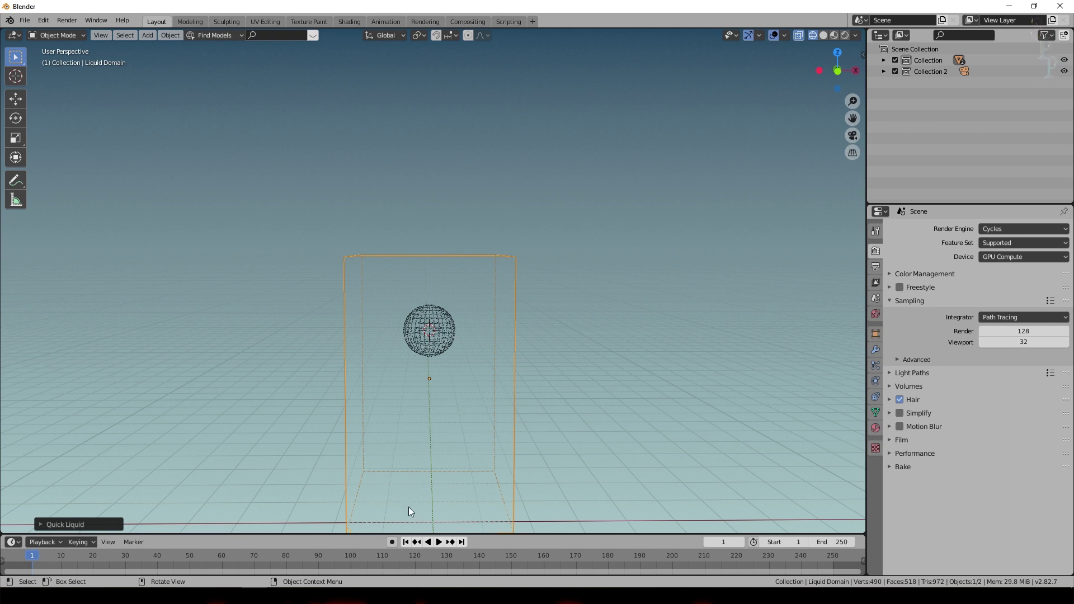
click(440, 542)
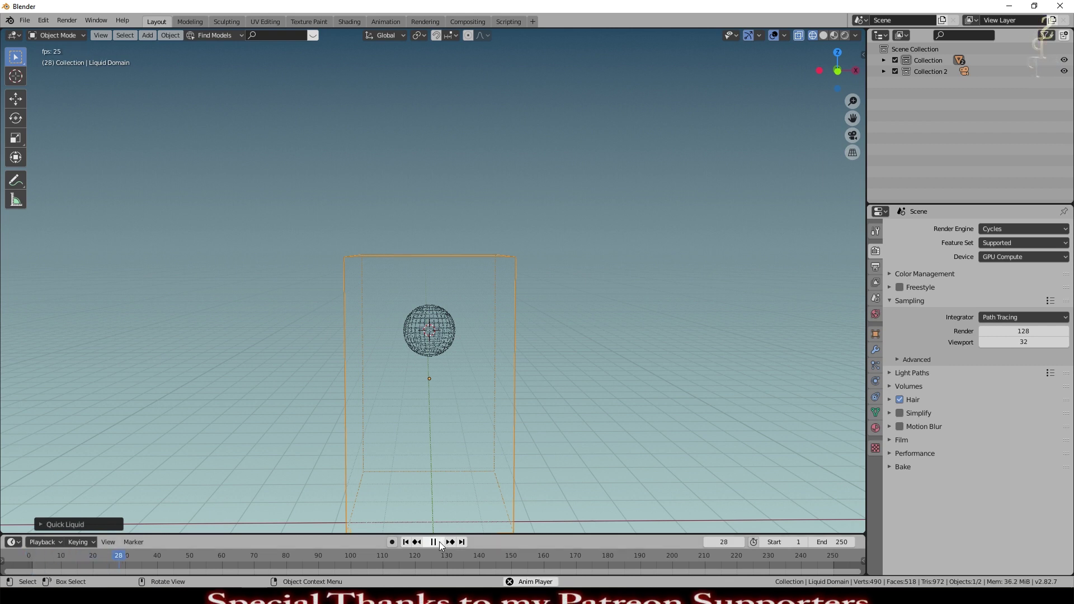
click(438, 541)
click(405, 541)
mouse_move(572, 273)
middle_down()
mouse_move(594, 274)
mouse_move(585, 293)
middle_up()
scroll(584, 293, up, 5)
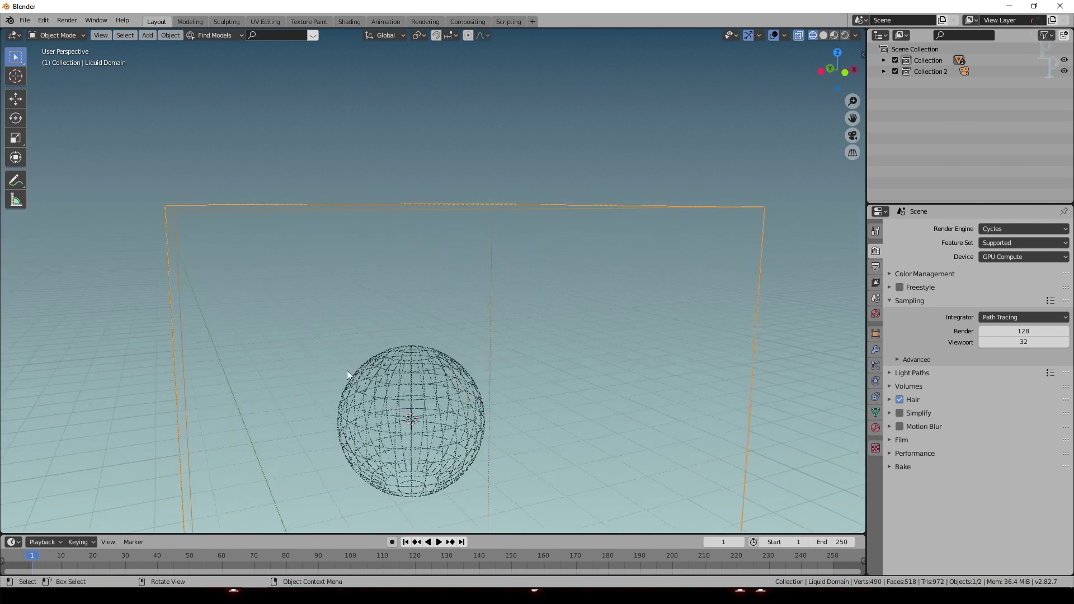
shift+middle_drag(573, 386, 632, 214)
scroll(635, 230, down, 5)
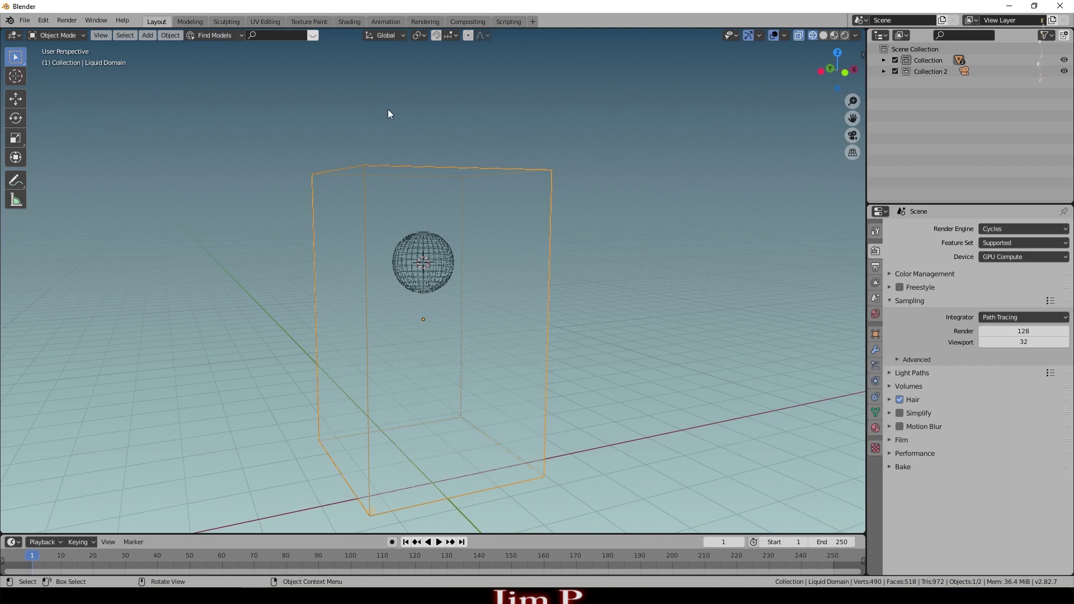
middle_drag(484, 454, 340, 168)
mouse_move(602, 341)
middle_down()
mouse_move(622, 351)
mouse_move(396, 333)
middle_up()
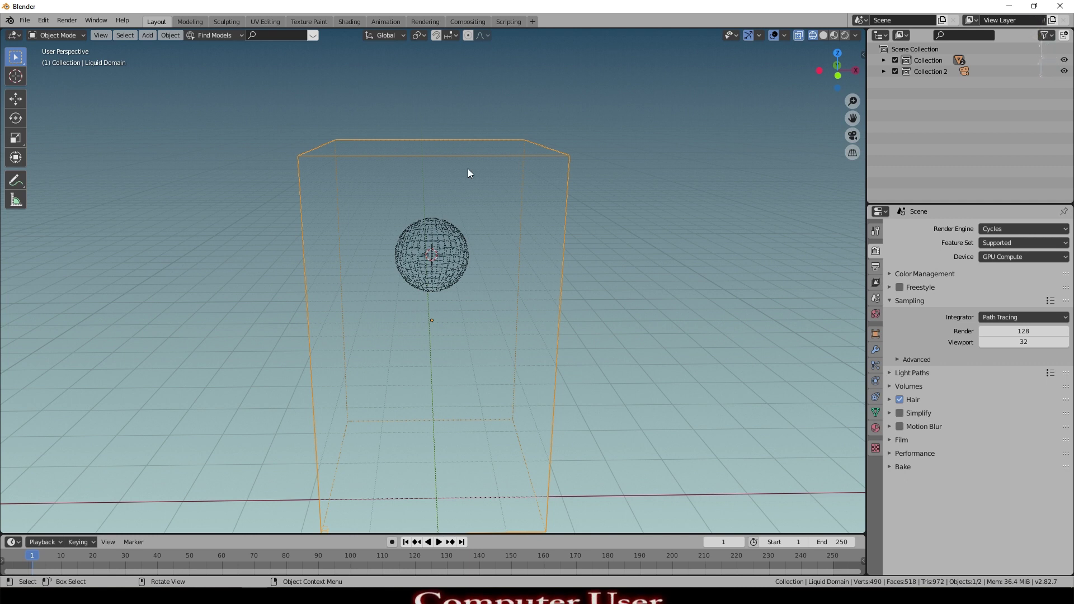
- Show the domain's Physics tab and review its Fluid Type and Domain Type options
click(876, 382)
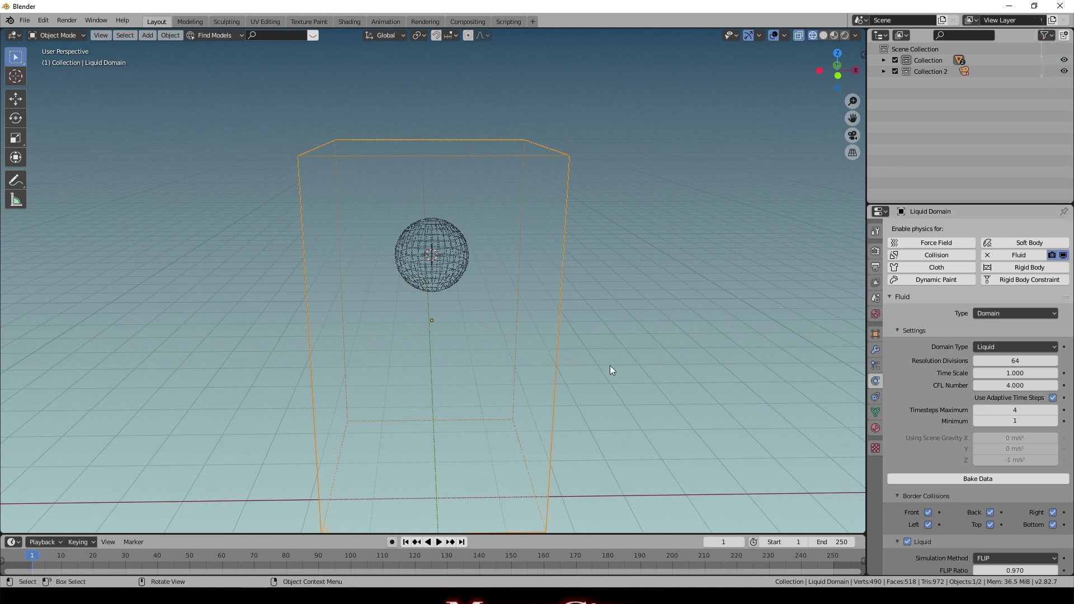
click(1018, 315)
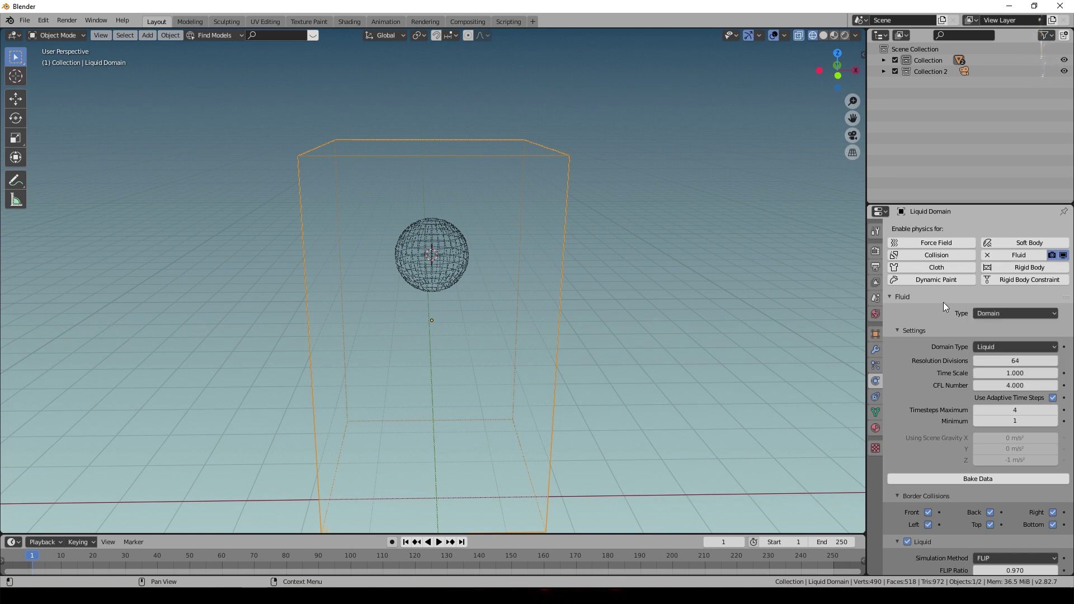
click(1002, 347)
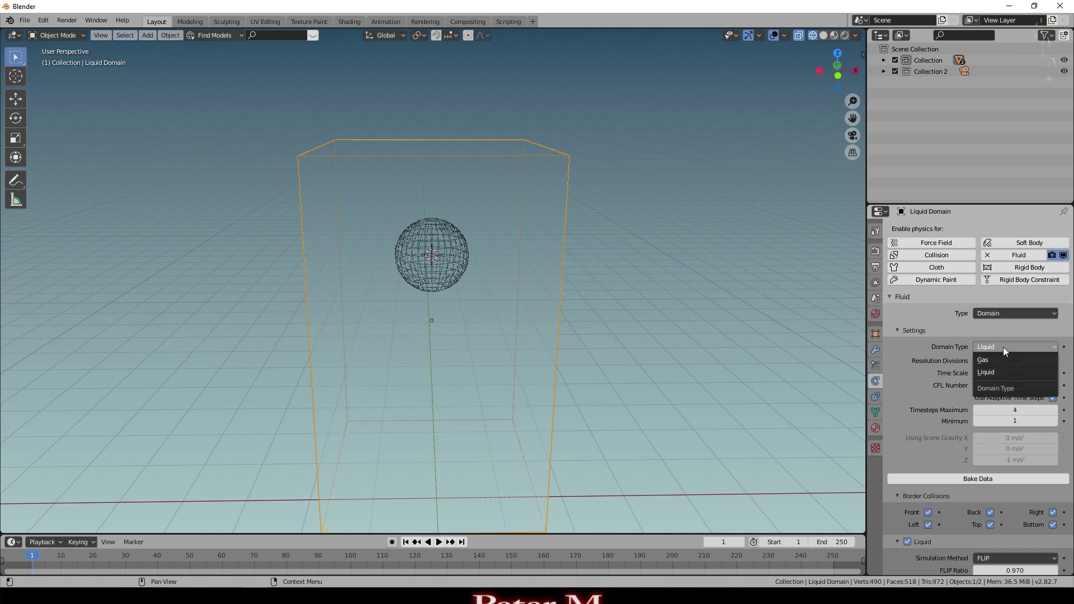
scroll(950, 336, down, 2)
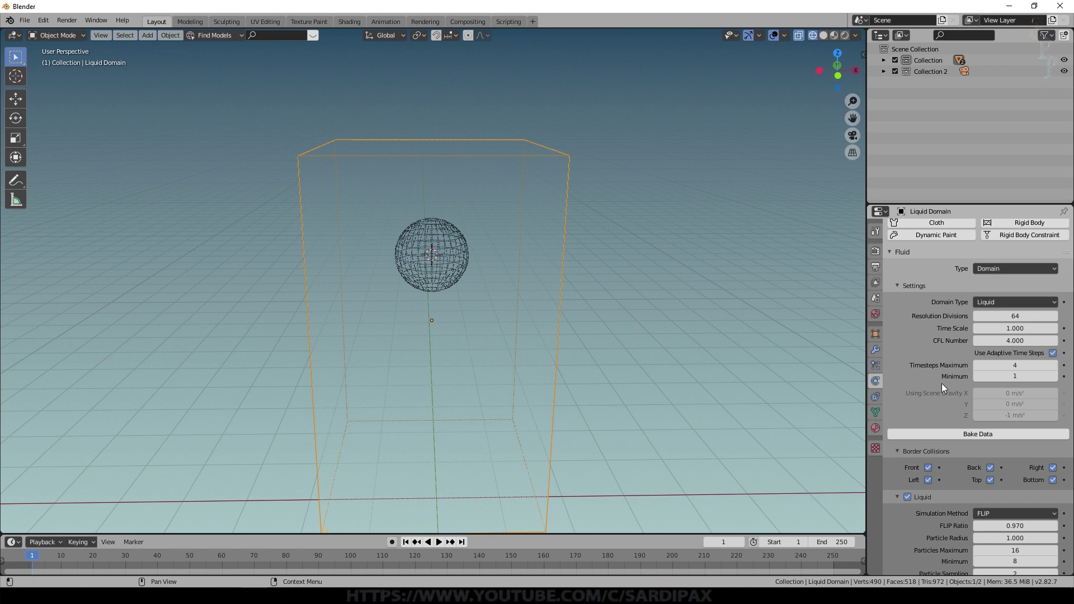
scroll(941, 383, down, 5)
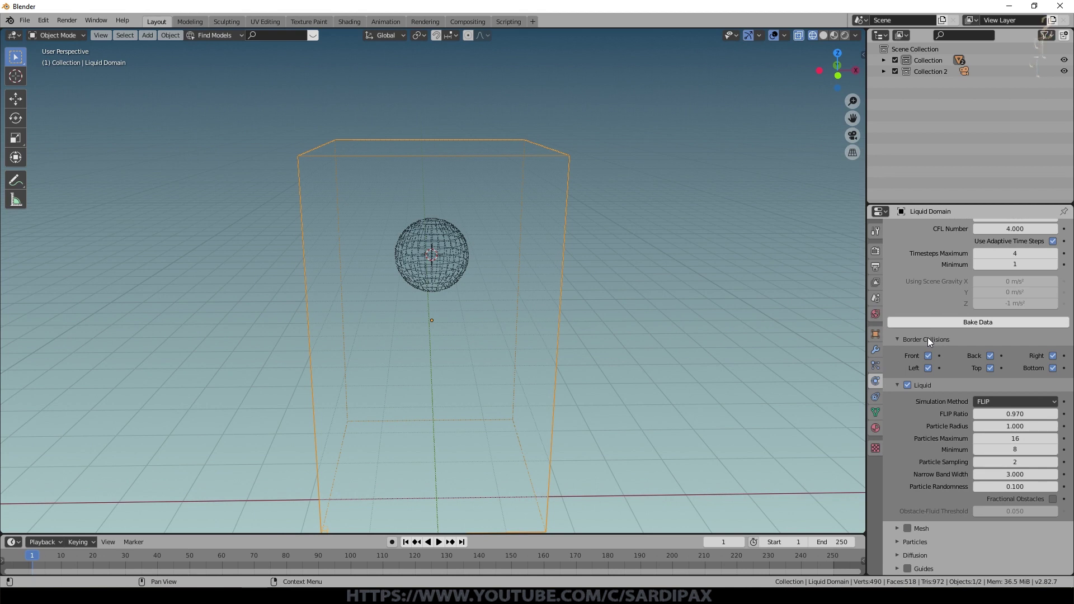
scroll(927, 337, up, 1)
scroll(503, 285, down, 2)
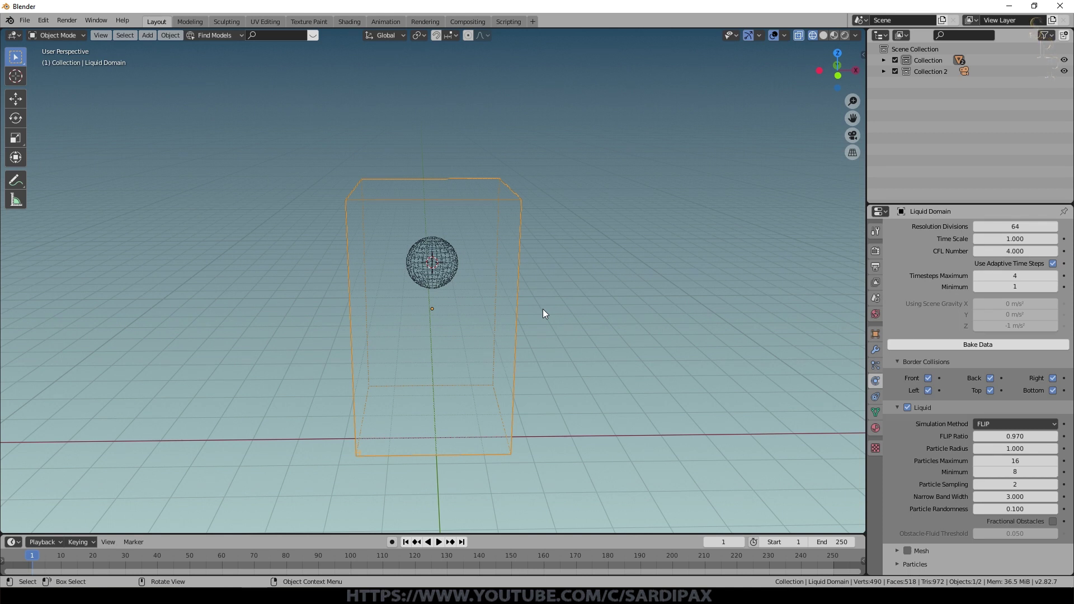
- Keep FLIP as the simulation method and scroll down to the domain's Cache settings
scroll(943, 320, down, 1)
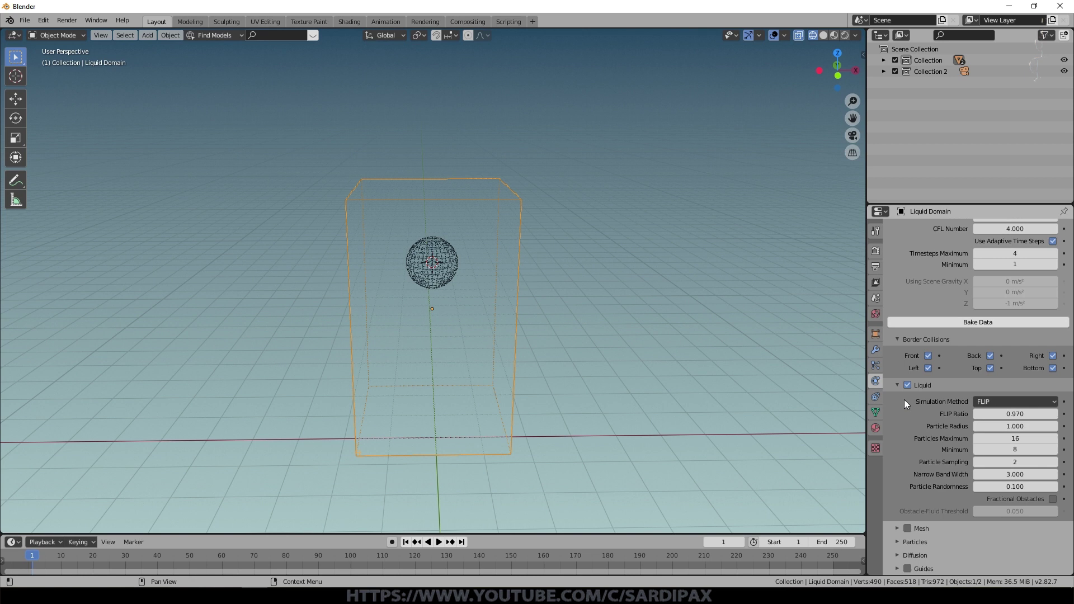
click(983, 406)
click(983, 413)
scroll(907, 415, down, 2)
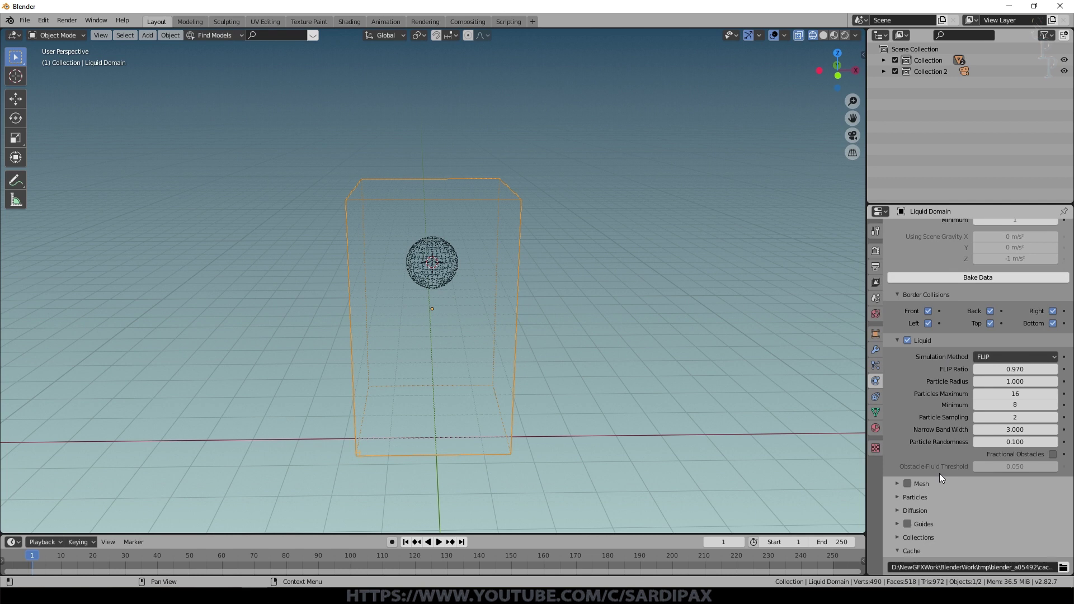
scroll(951, 442, up, 9)
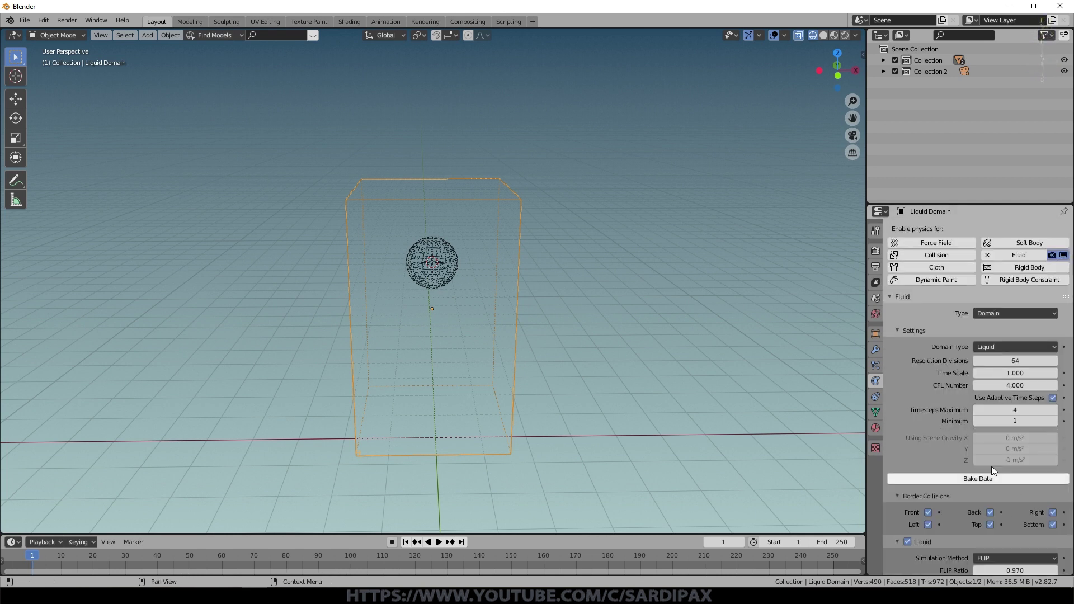
scroll(962, 453, down, 2)
scroll(950, 431, down, 4)
scroll(940, 411, down, 1)
scroll(929, 408, down, 2)
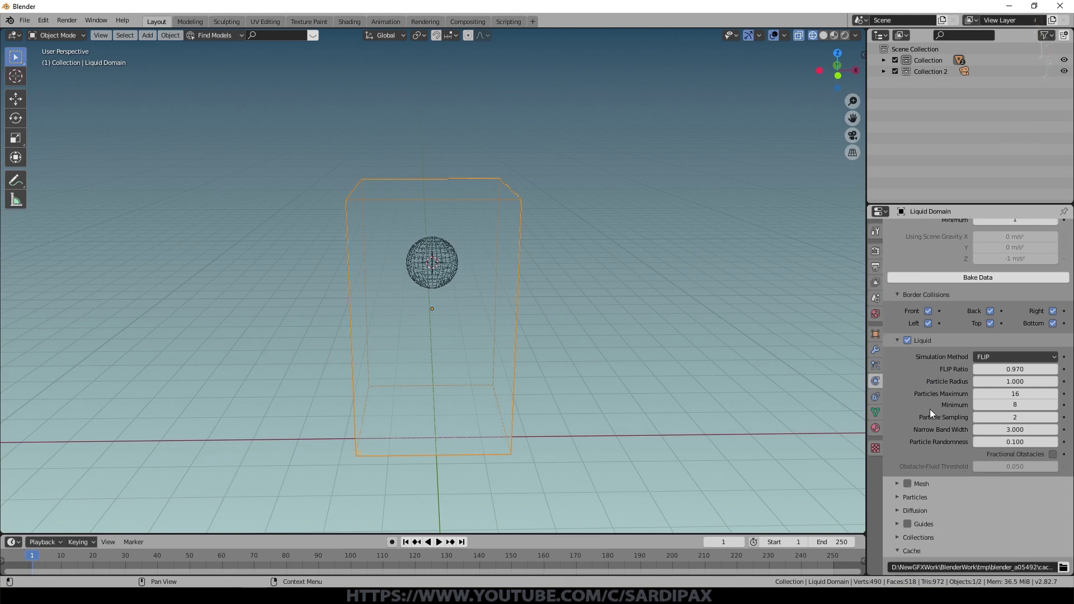
scroll(929, 408, down, 3)
scroll(930, 409, down, 1)
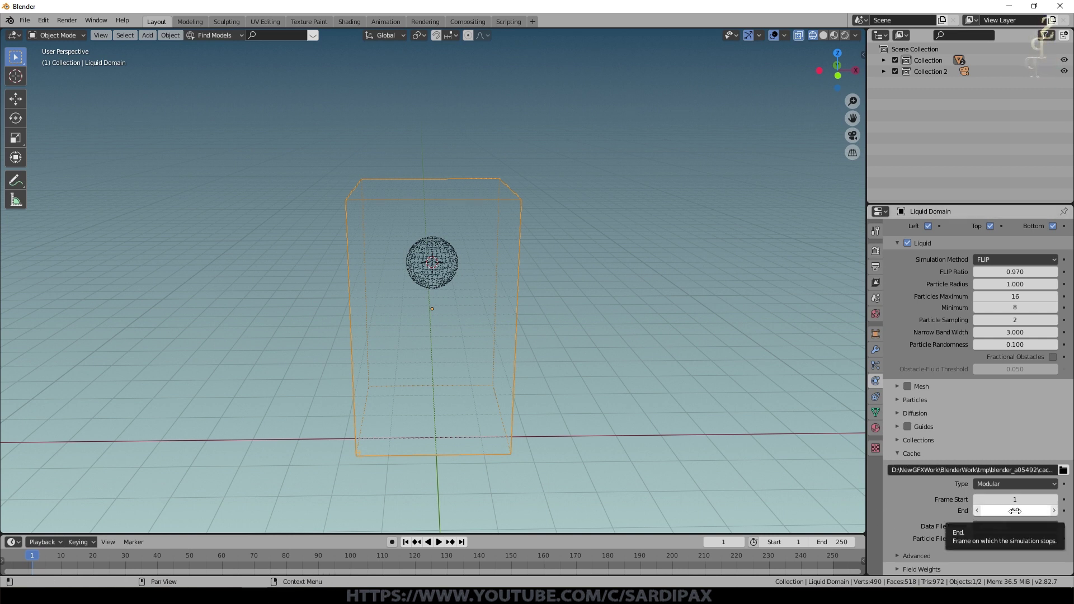
- Set the animation end frame to 50 and bake the liquid simulation data
click(840, 541)
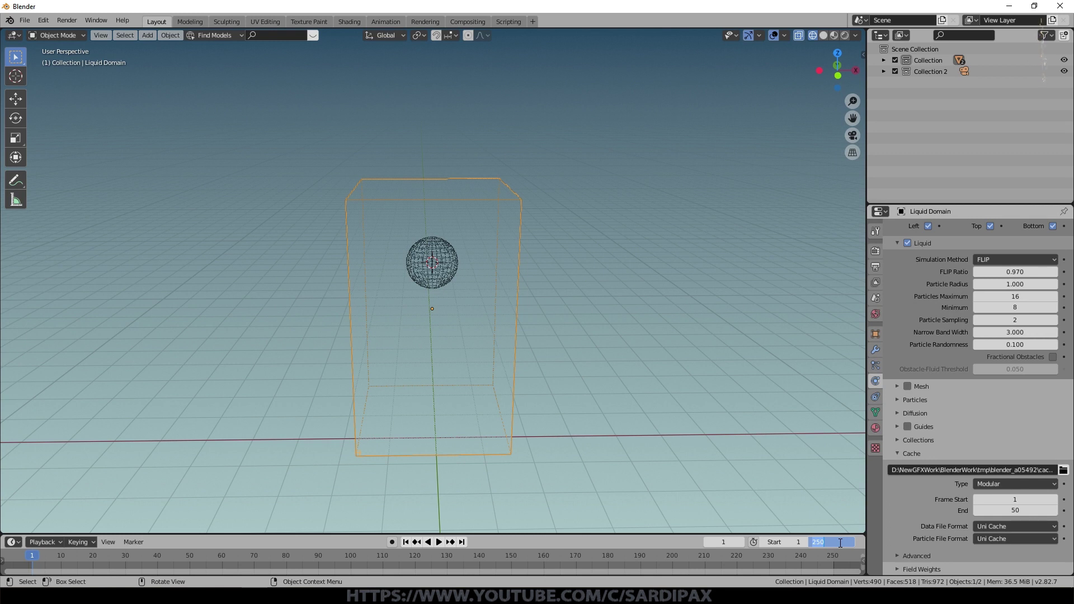
text(50)
key(Return)
key(Home)
scroll(949, 333, up, 10)
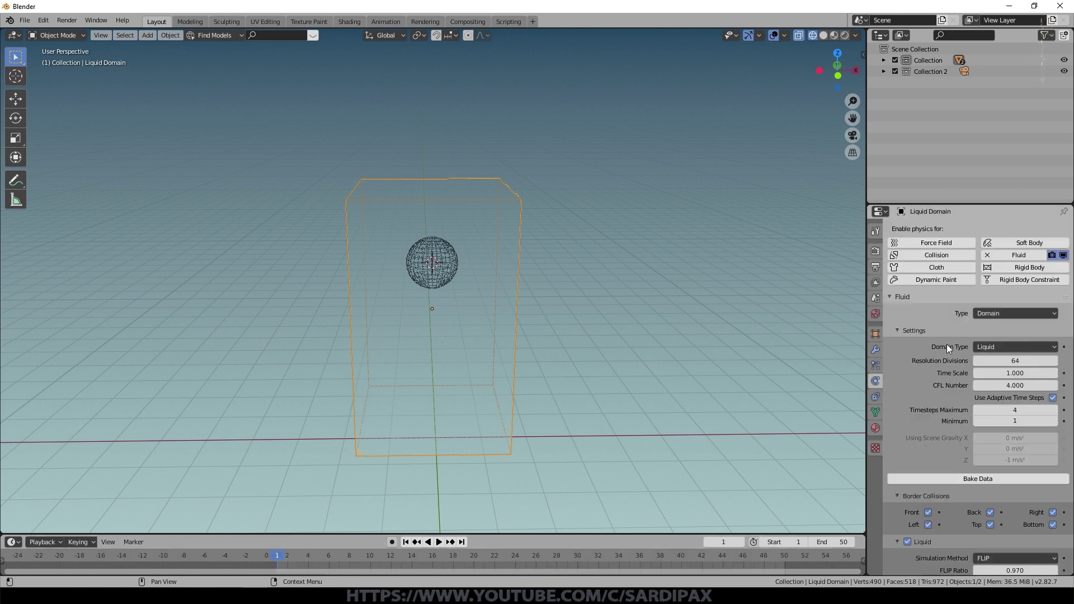
click(990, 478)
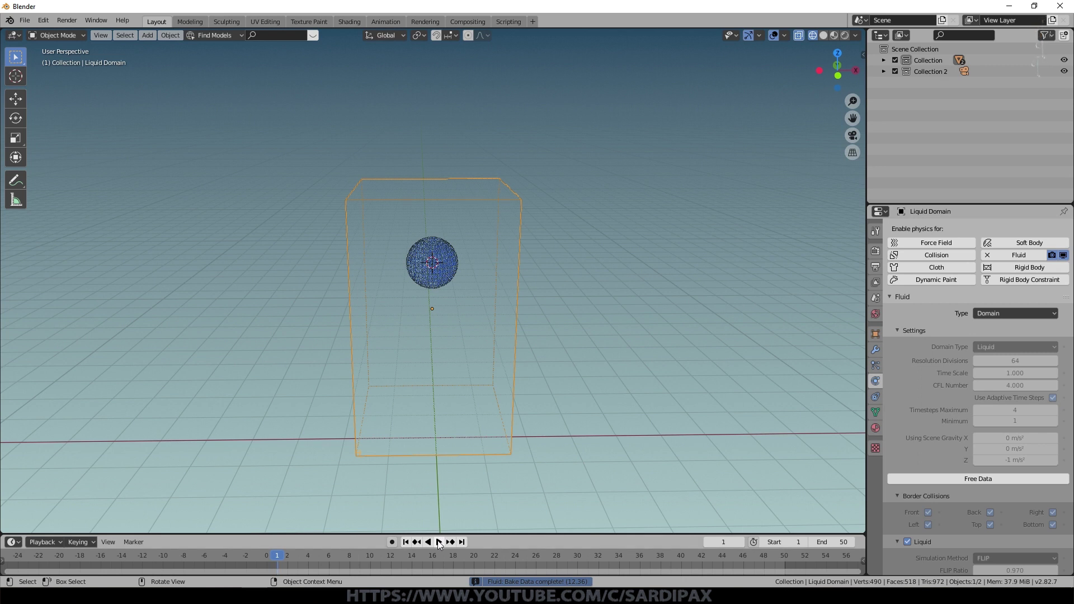
- Play back the baked liquid and orbit closer to watch it splash across the floor
click(439, 542)
scroll(505, 479, up, 3)
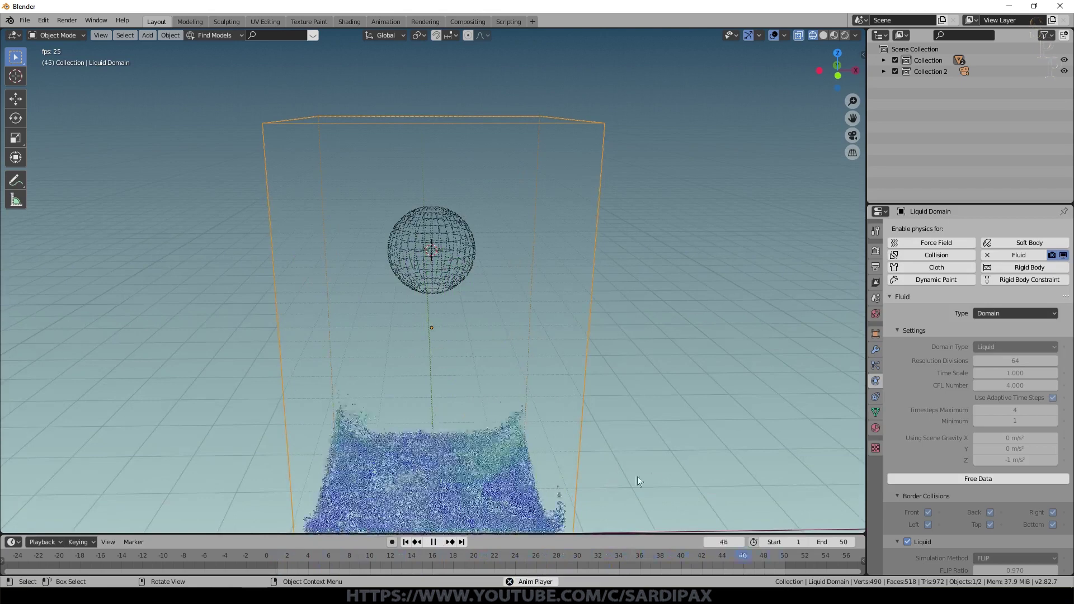
mouse_move(650, 474)
middle_down()
mouse_move(659, 314)
mouse_move(646, 360)
middle_up()
middle_drag(642, 438, 642, 398)
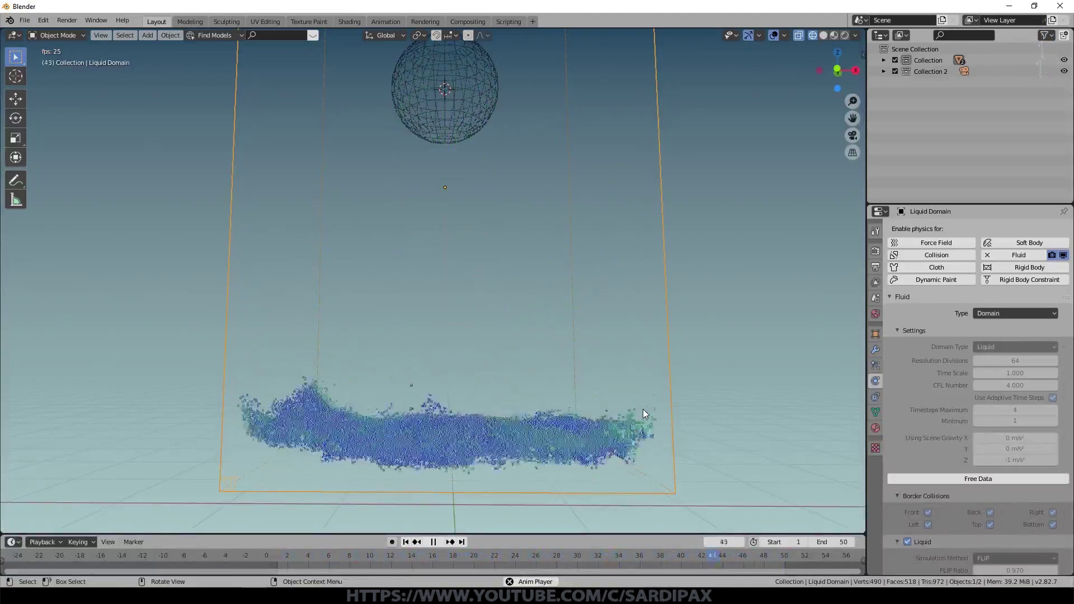
scroll(945, 381, down, 5)
scroll(945, 381, down, 8)
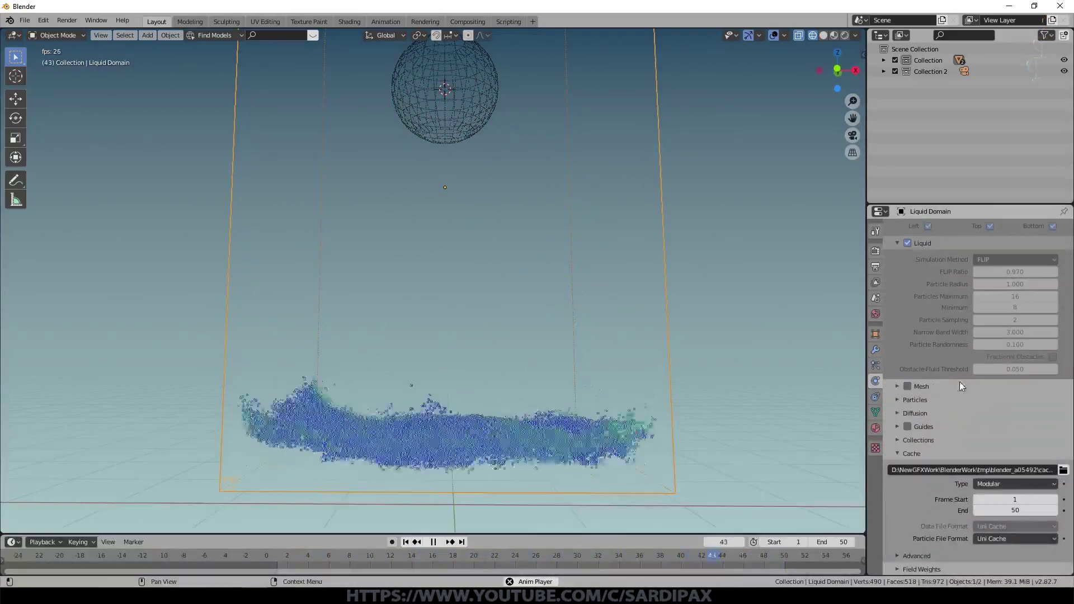
scroll(930, 391, up, 5)
scroll(1006, 418, up, 5)
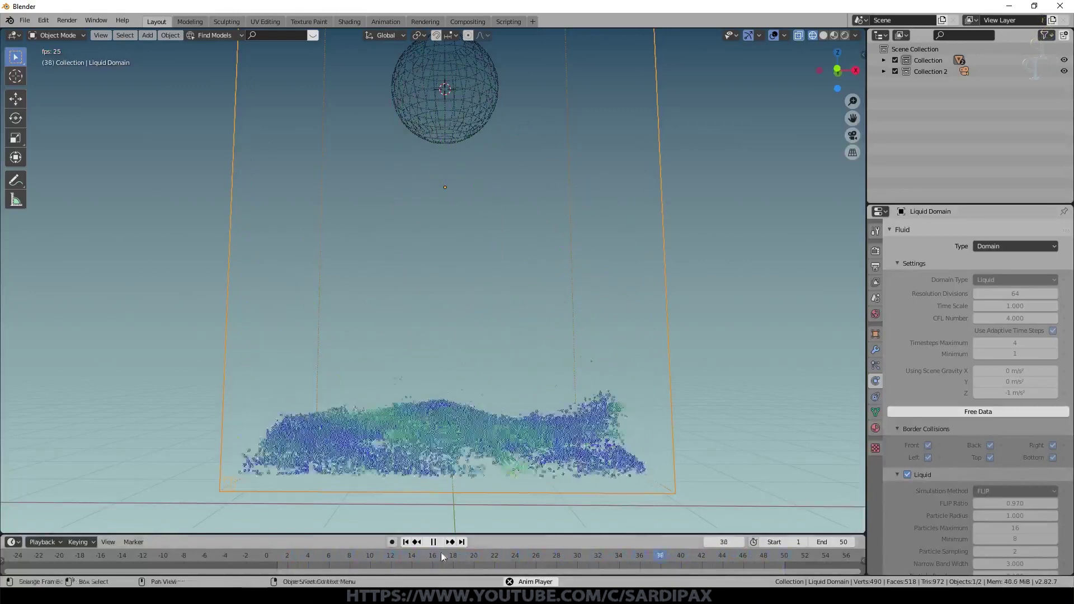
- Stop playback and enable Mesh generation in the liquid domain settings
click(408, 542)
scroll(978, 414, down, 2)
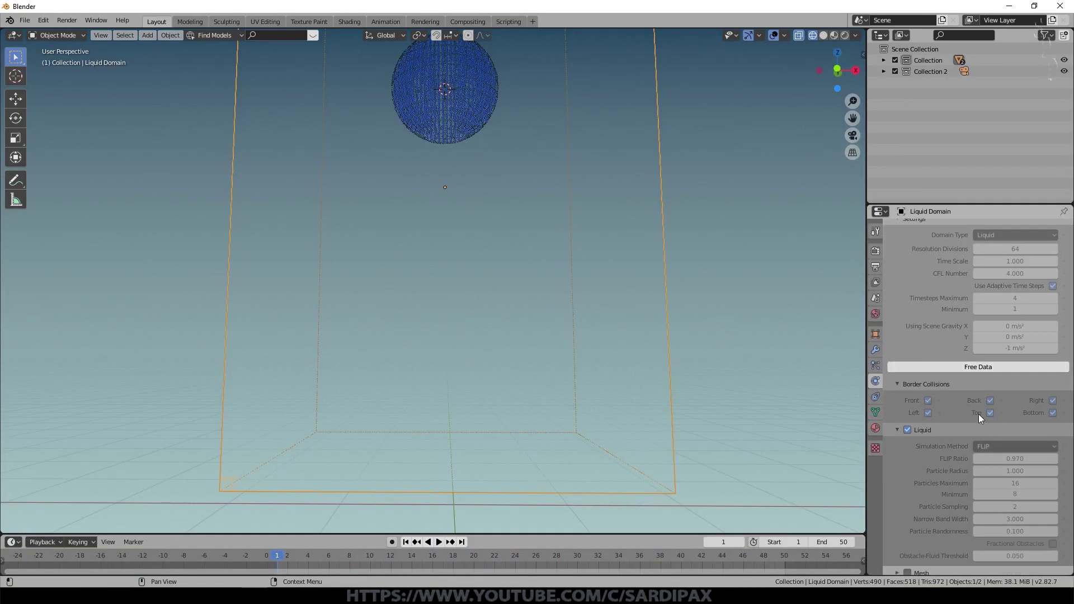
scroll(978, 414, down, 4)
scroll(978, 413, down, 3)
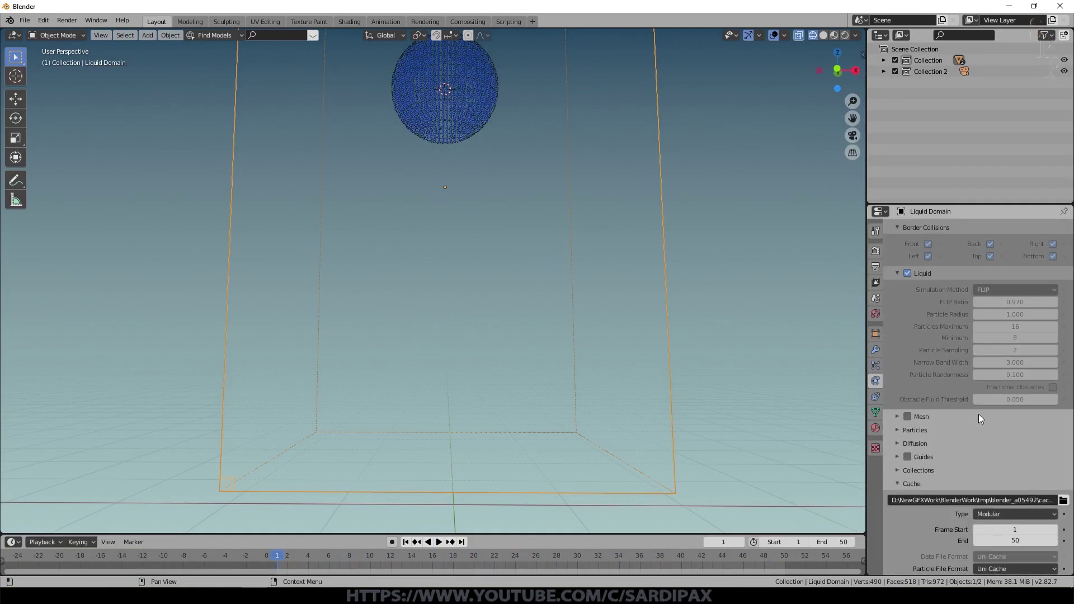
click(925, 418)
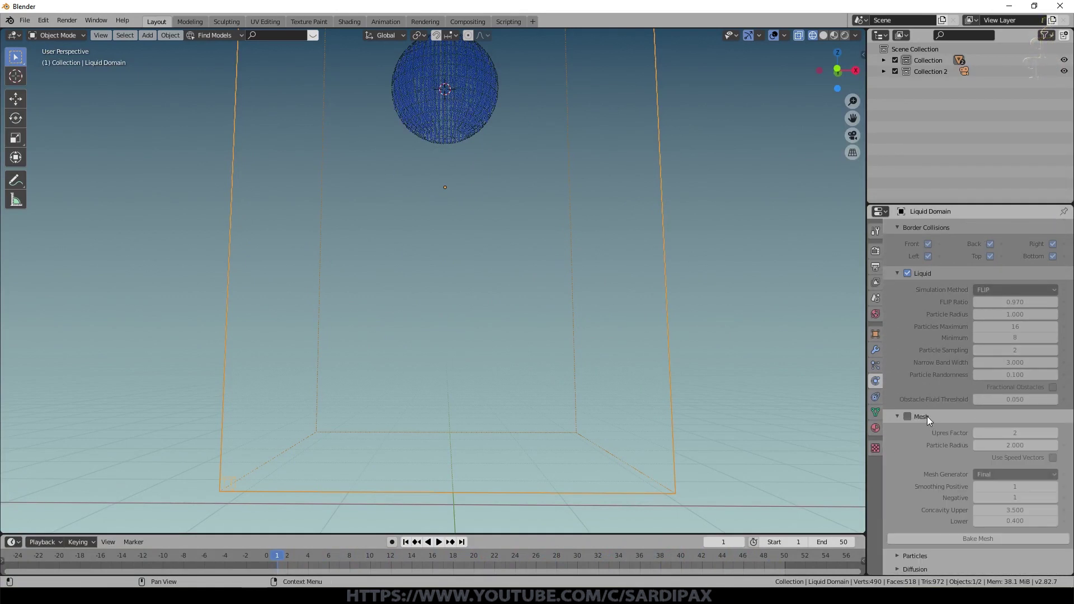
click(907, 417)
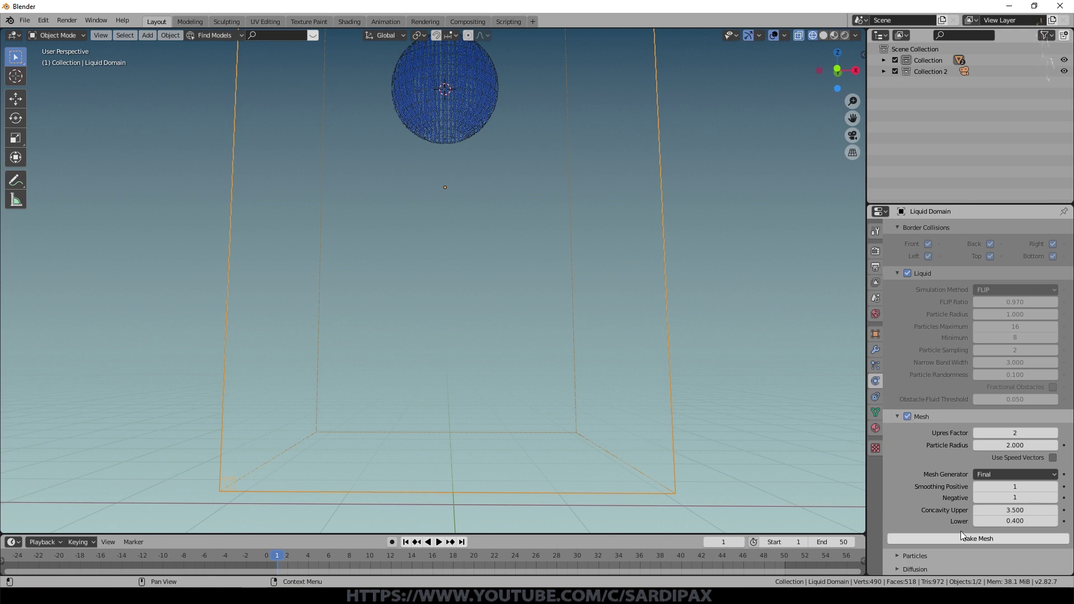
- Bake the liquid surface mesh
scroll(961, 531, up, 12)
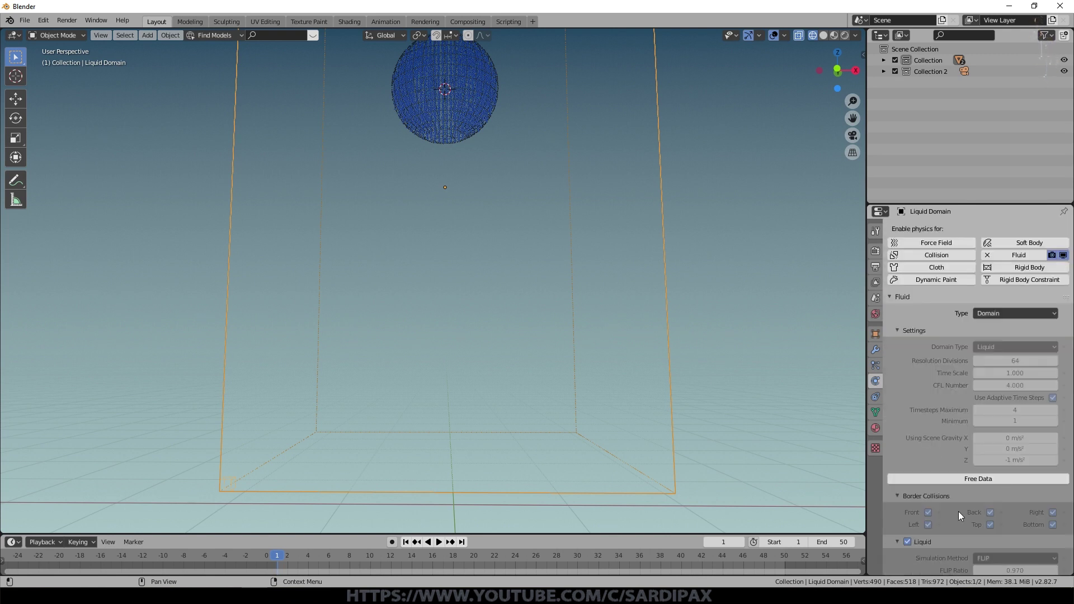
scroll(976, 468, down, 5)
scroll(988, 468, down, 6)
scroll(965, 482, down, 5)
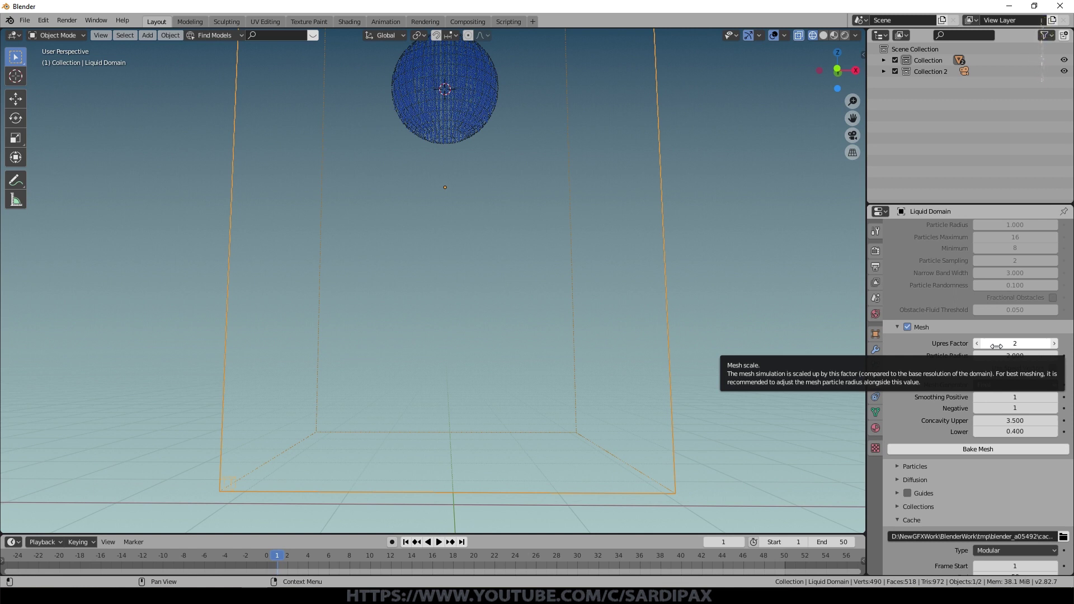
click(972, 450)
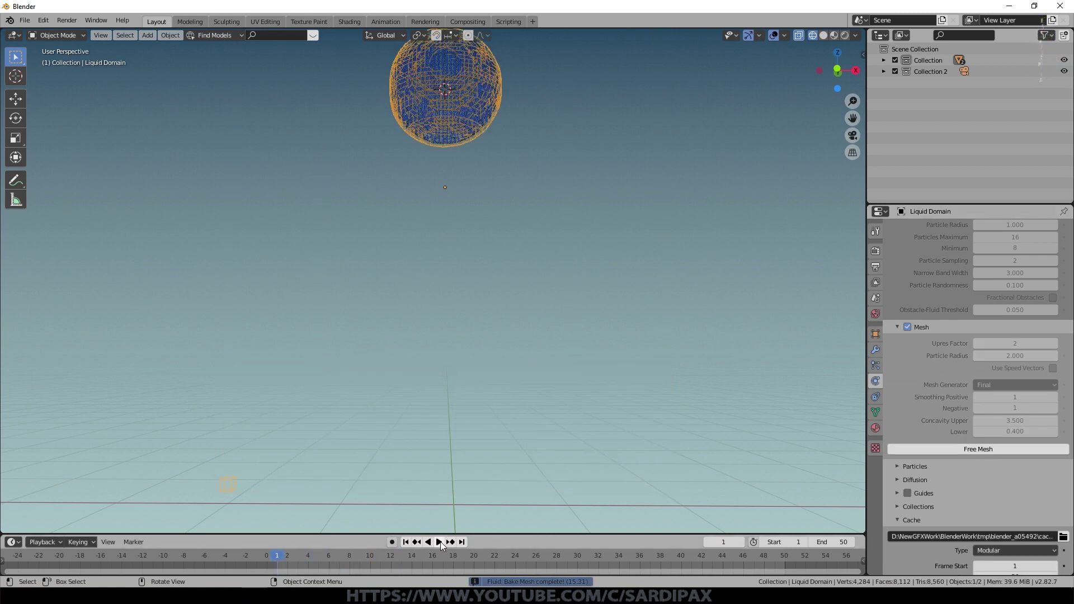
- Play the baked splash, pause it, and orbit to view it from above and the side
click(439, 543)
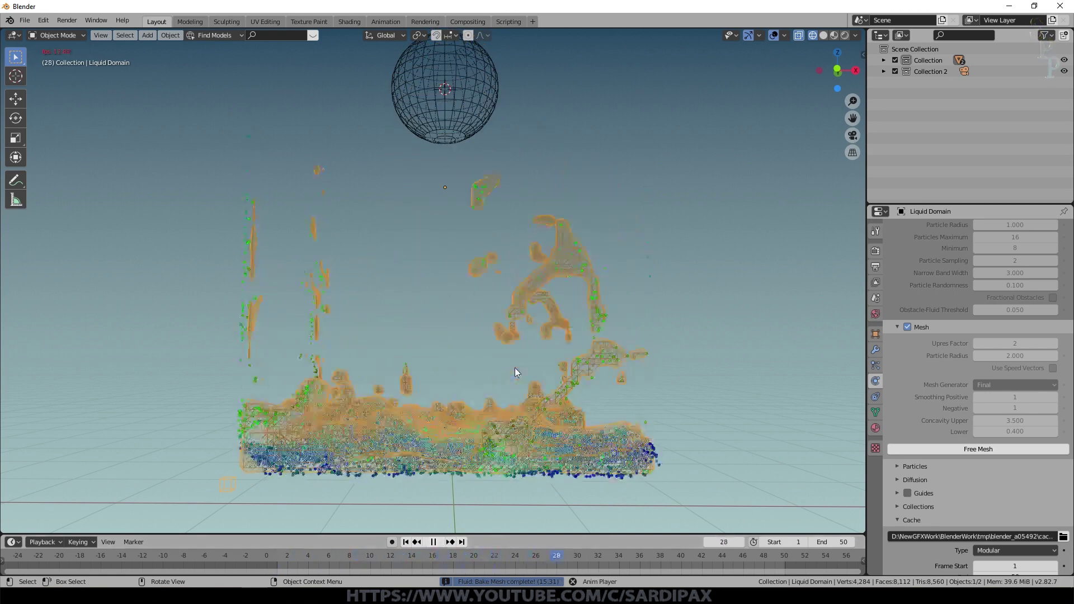
click(435, 540)
middle_drag(566, 307, 613, 338)
scroll(613, 337, up, 4)
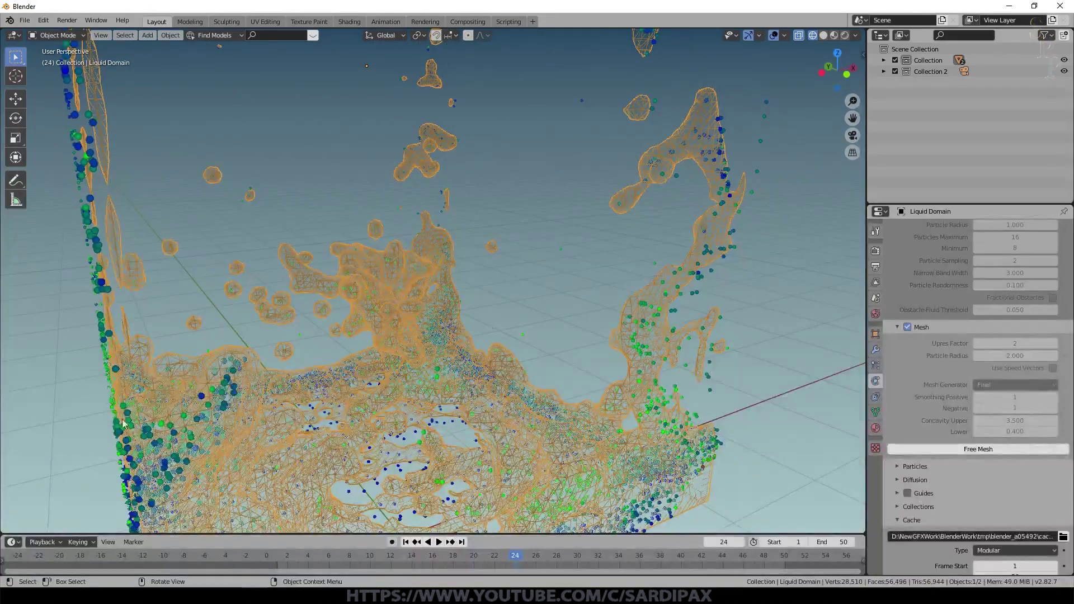
scroll(405, 406, up, 3)
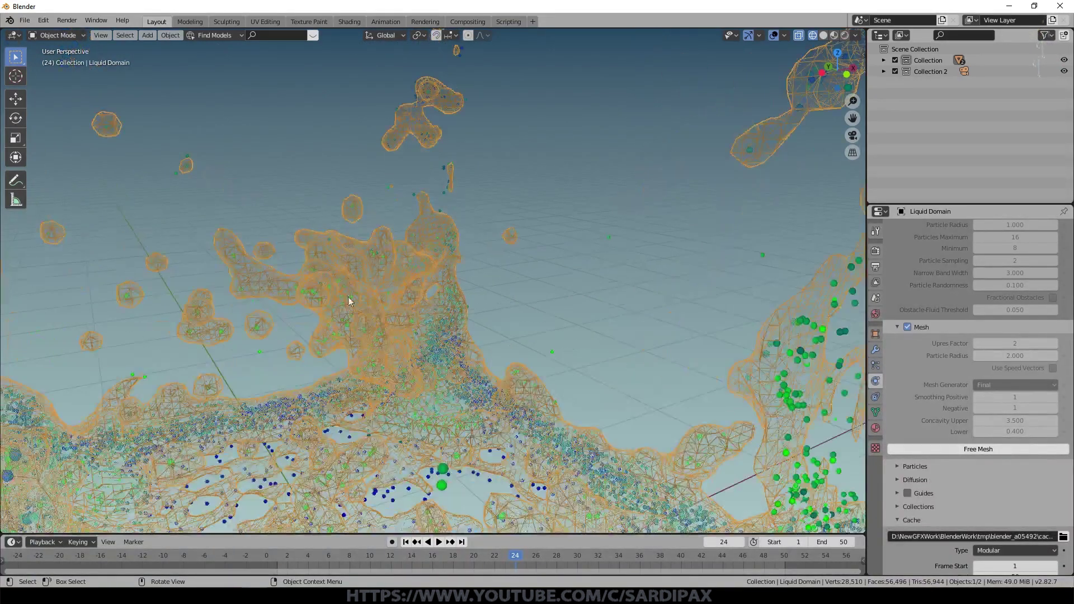
mouse_move(351, 317)
middle_down()
mouse_move(563, 255)
mouse_move(781, 79)
middle_up()
- Switch to Solid shading and replay the splash, stopping at frame 26
click(824, 35)
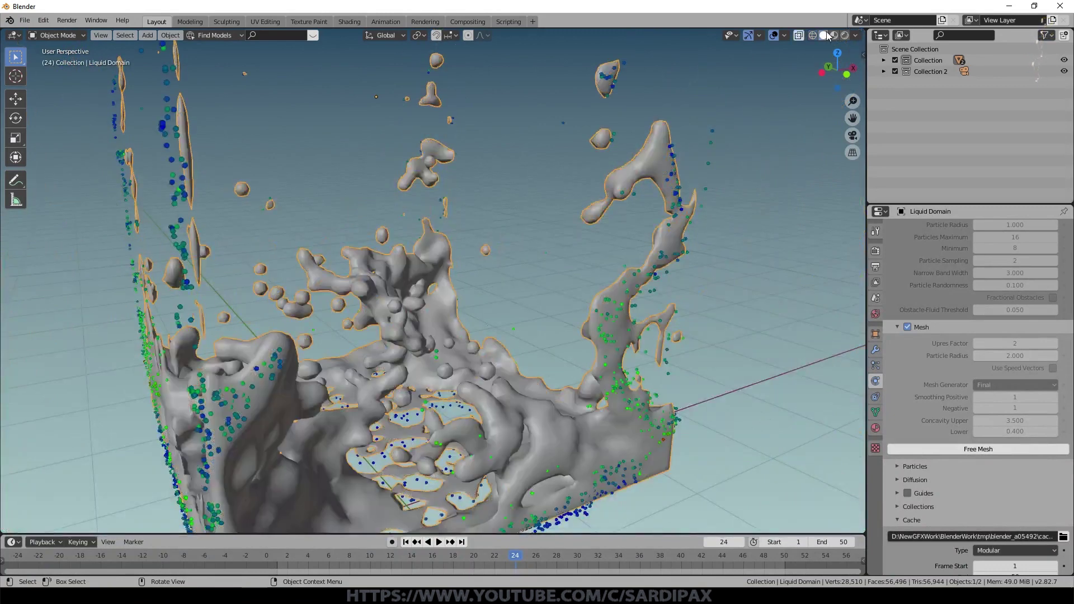
mouse_move(615, 280)
middle_down()
mouse_move(504, 392)
mouse_move(440, 547)
middle_up()
click(438, 542)
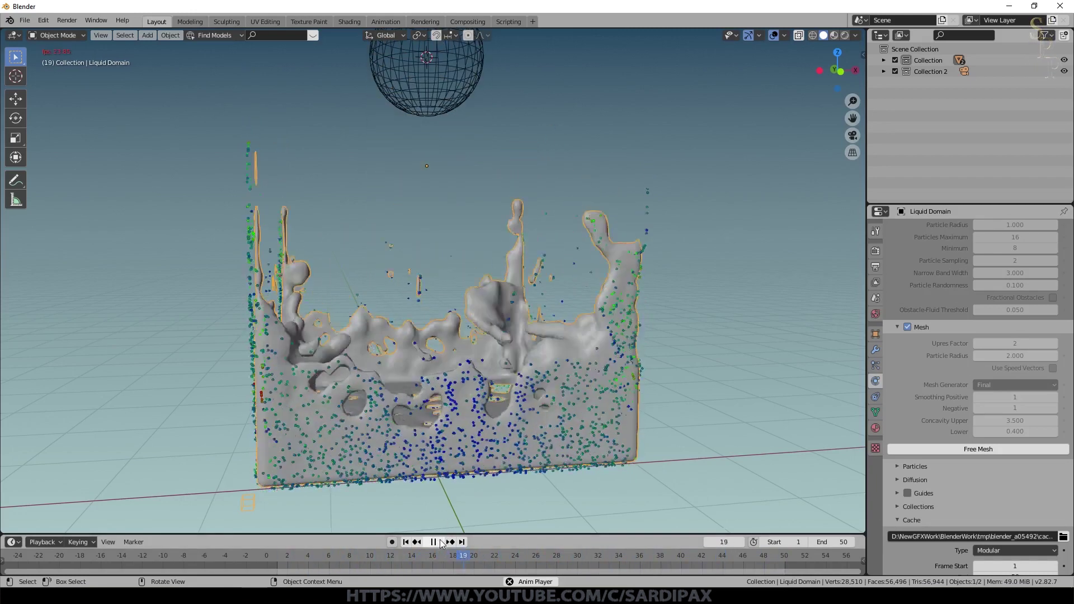
key(space)
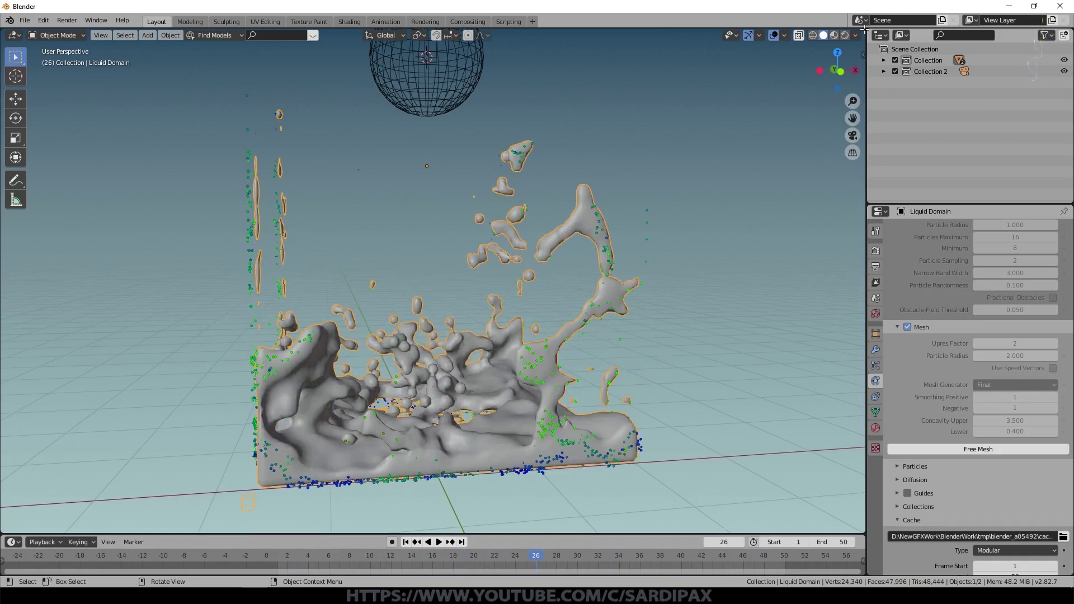
- Split the viewport into a top Shader Editor framing the Glass BSDF and Volume Absorption nodes
drag(864, 28, 861, 216)
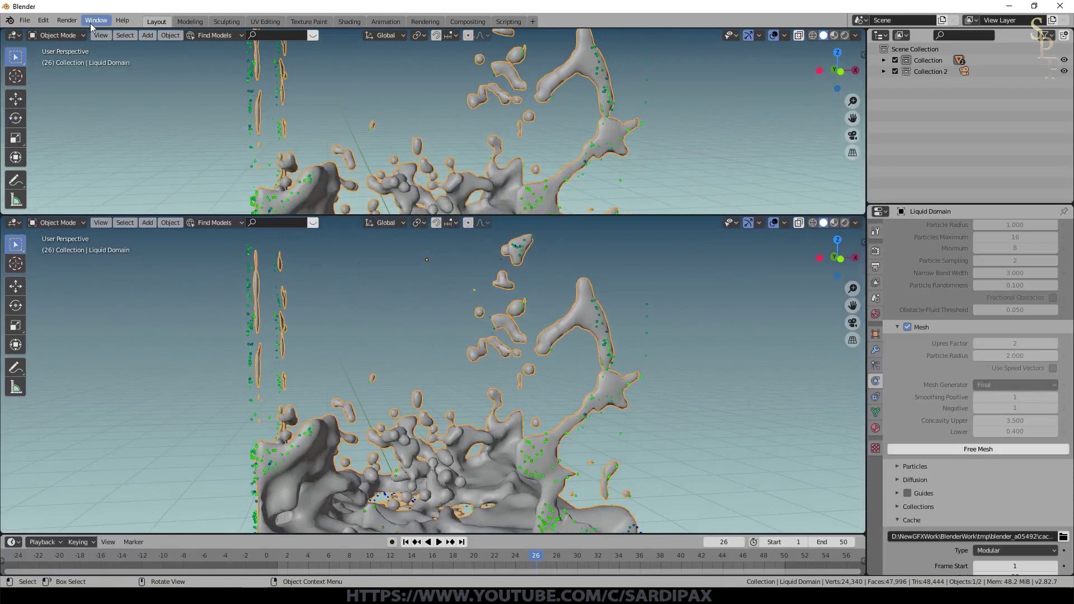
click(14, 35)
click(66, 114)
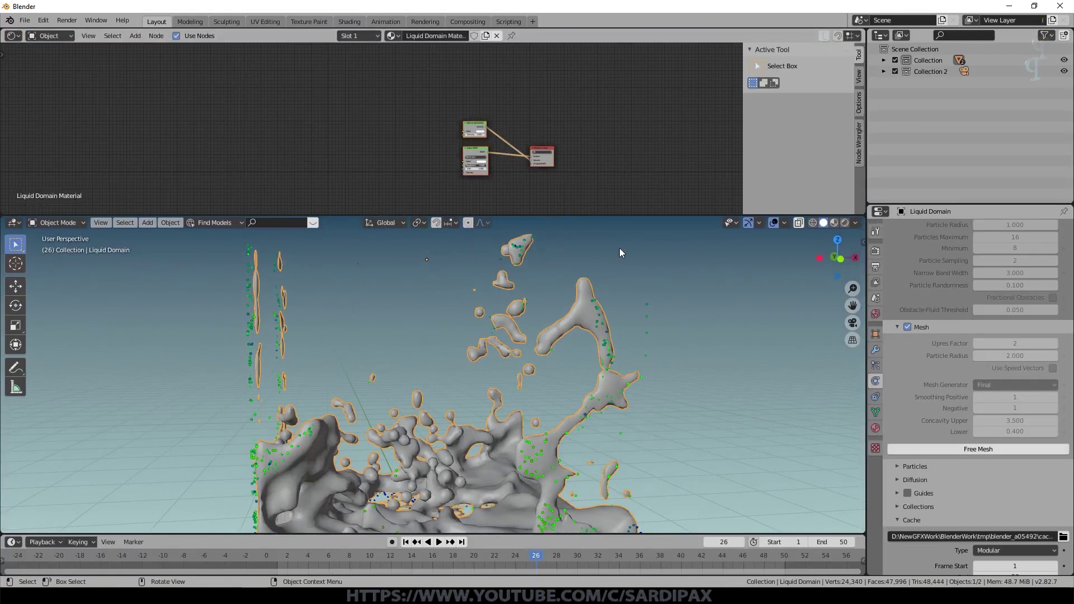
key(n)
key(Home)
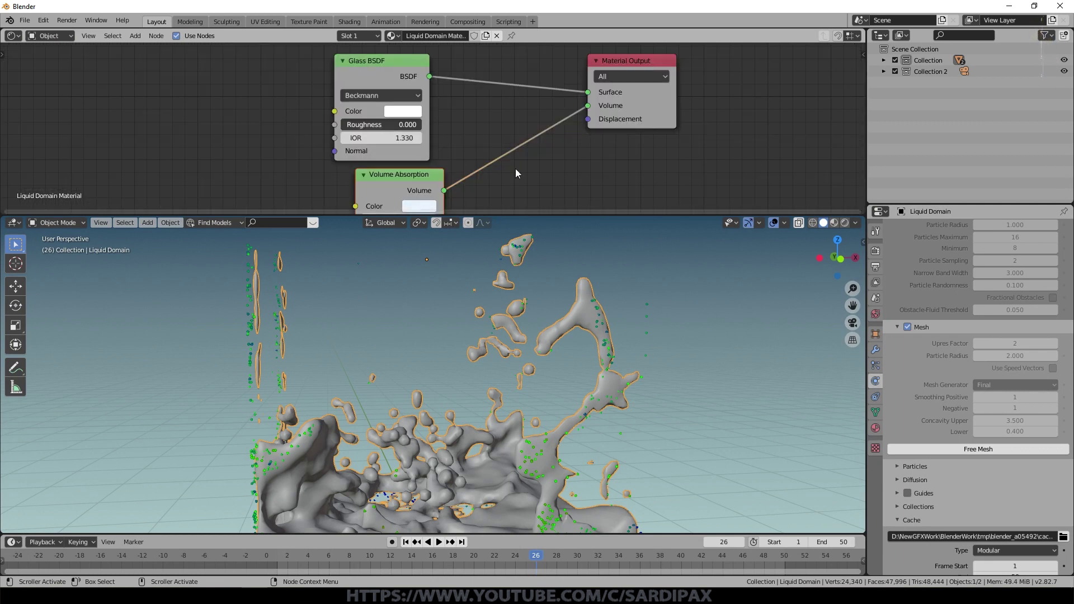
drag(386, 60, 402, 58)
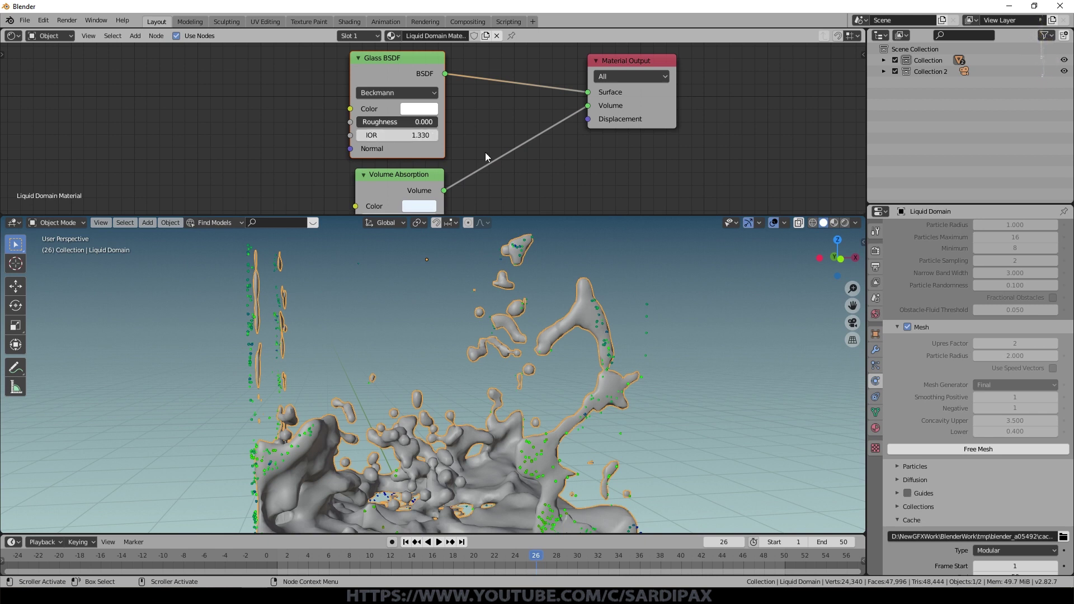
middle_drag(484, 152, 478, 96)
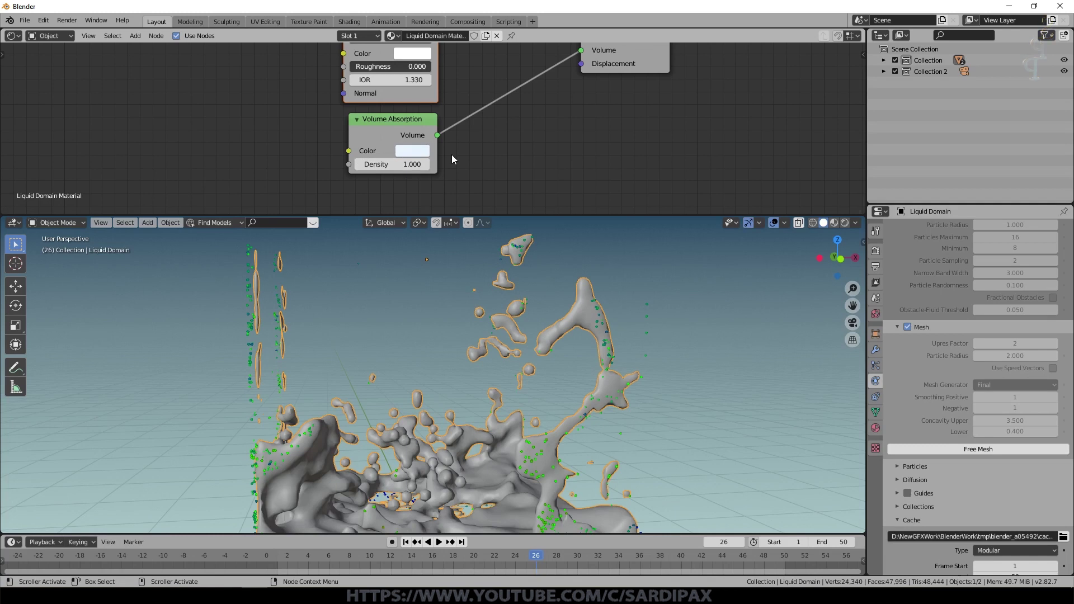
scroll(718, 276, down, 2)
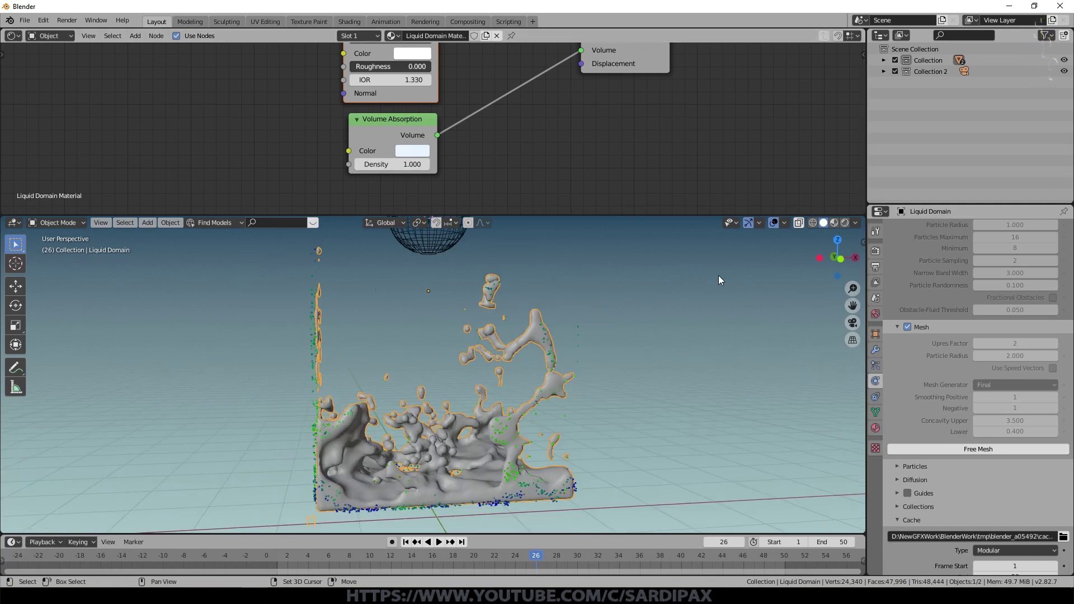
- Add a rotated sun lamp with strength 5
key(shift+a)
click(779, 416)
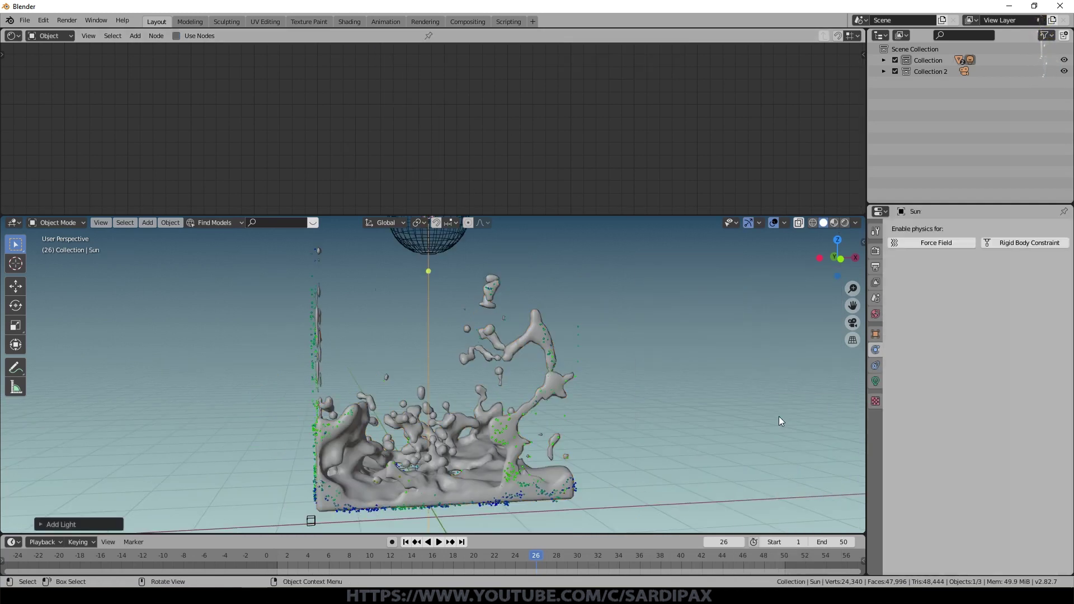
key(r)
click(875, 381)
click(1021, 303)
text(5)
key(Return)
- Add a point light placed to the left of the splash
key(shift+a)
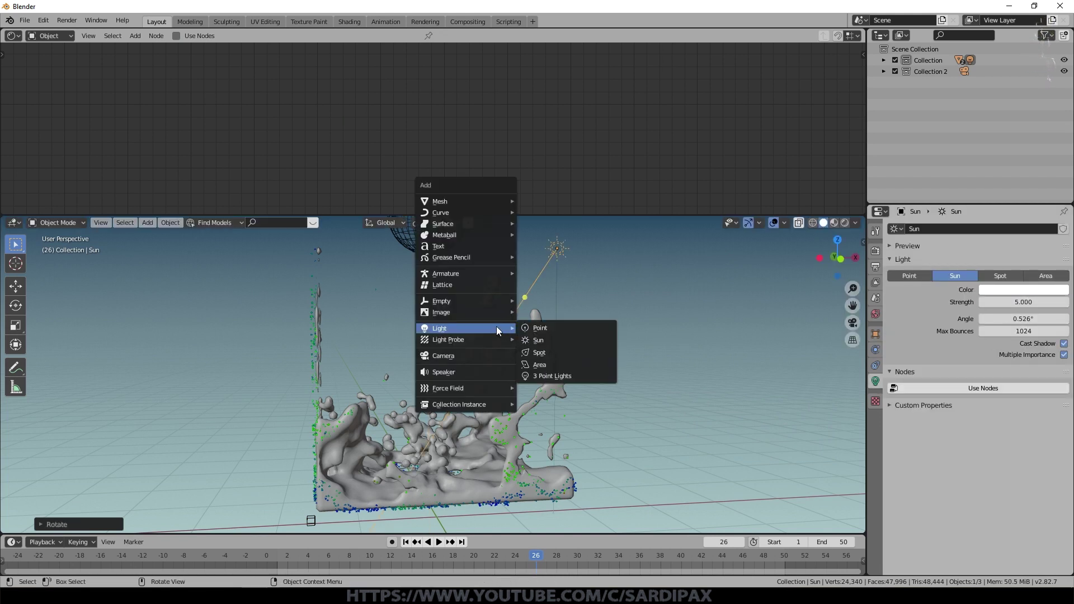
click(540, 328)
key(g)
click(604, 414)
middle_drag(712, 325, 441, 383)
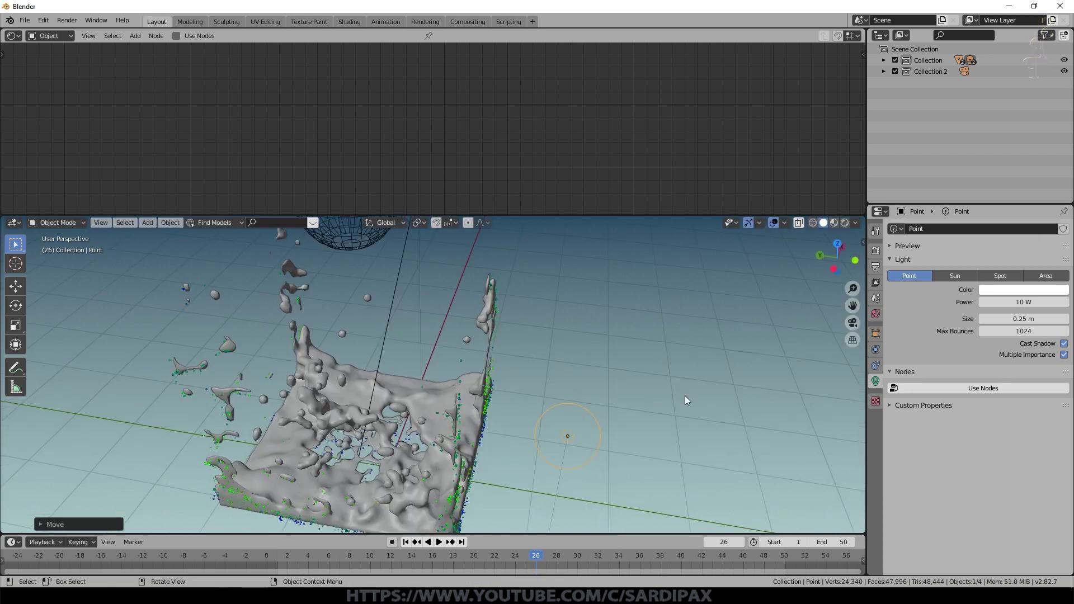
middle_drag(685, 395, 565, 386)
- Darken the world colour to near-black
click(875, 314)
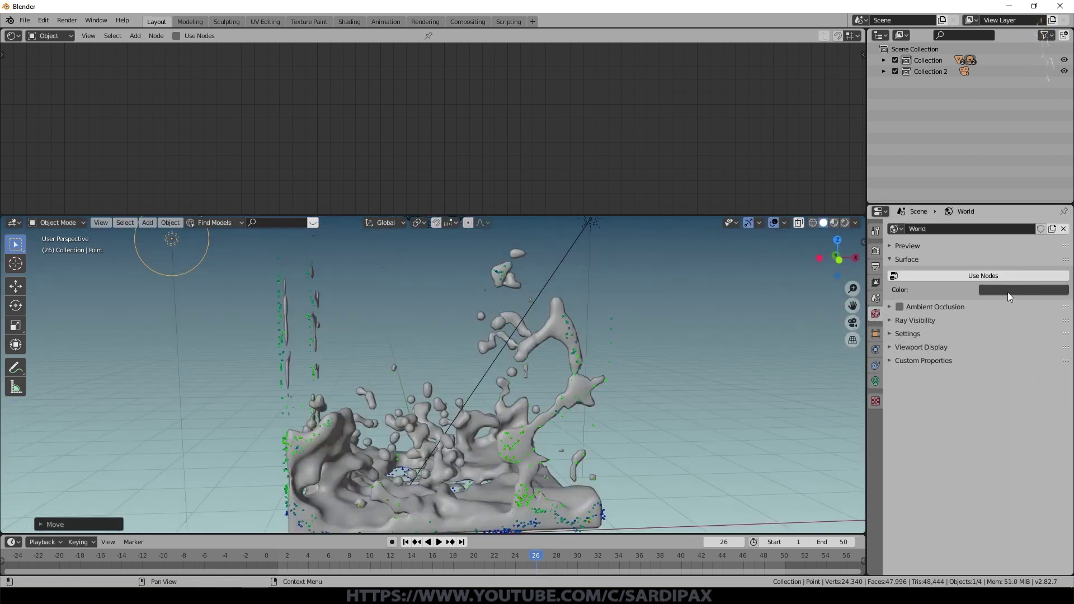
click(1010, 294)
drag(1059, 212, 1059, 222)
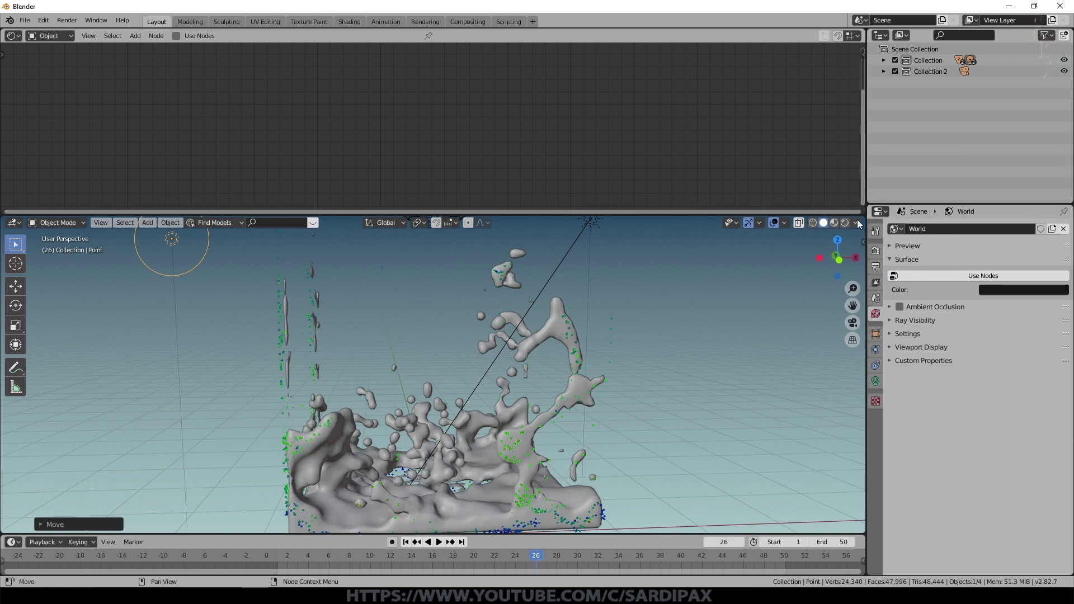
drag(860, 214, 839, 90)
- Preview the lit splash in Rendered shading, then return to Material Preview and orbit
click(831, 98)
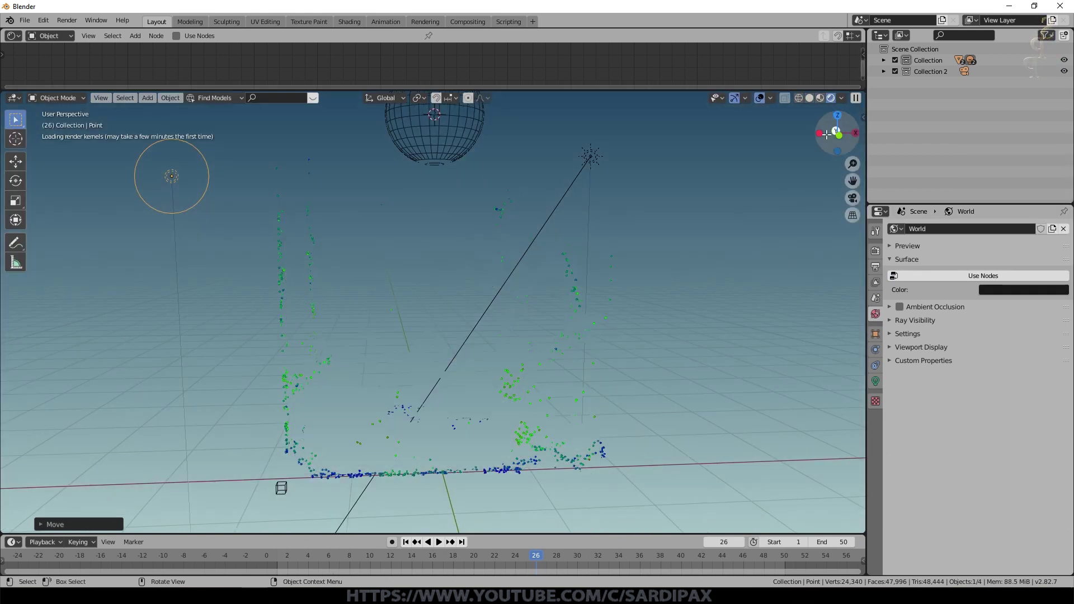
scroll(431, 364, up, 3)
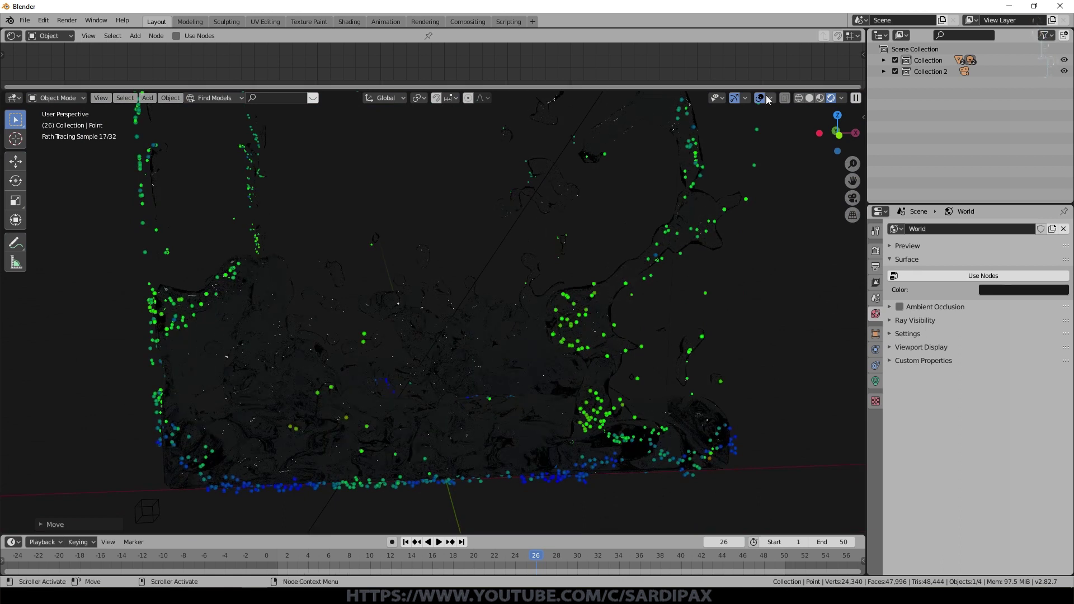
key(z)
click(743, 194)
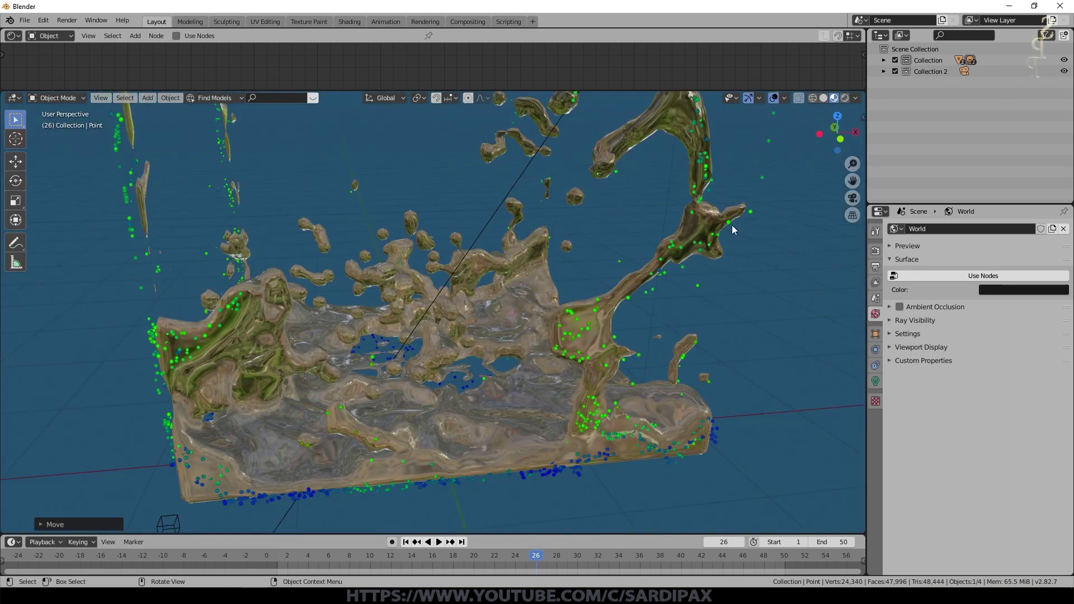
mouse_move(822, 120)
mouse_down()
mouse_move(693, 252)
mouse_move(599, 247)
mouse_move(583, 228)
mouse_up()
mouse_move(582, 223)
middle_down()
mouse_move(575, 184)
mouse_move(593, 209)
mouse_move(713, 220)
mouse_move(683, 224)
mouse_move(612, 285)
middle_up()
- Add a plane and scale it up into a large floor
key(shift+a)
click(675, 156)
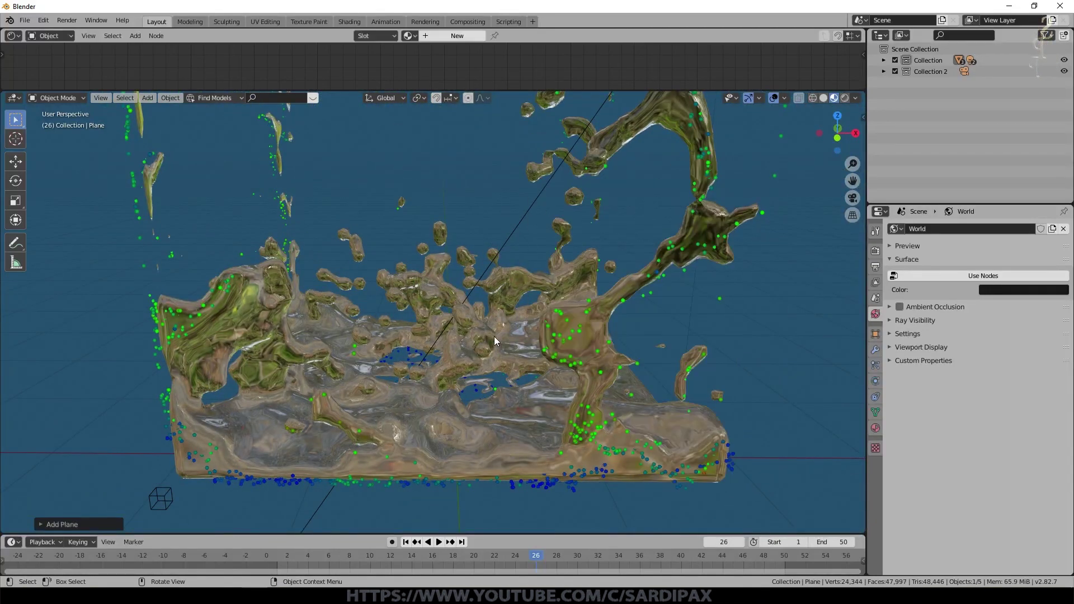
scroll(494, 336, down, 5)
key(s)
key(Return)
- Give the floor a new beige material and check it in Rendered shading
click(875, 428)
click(983, 265)
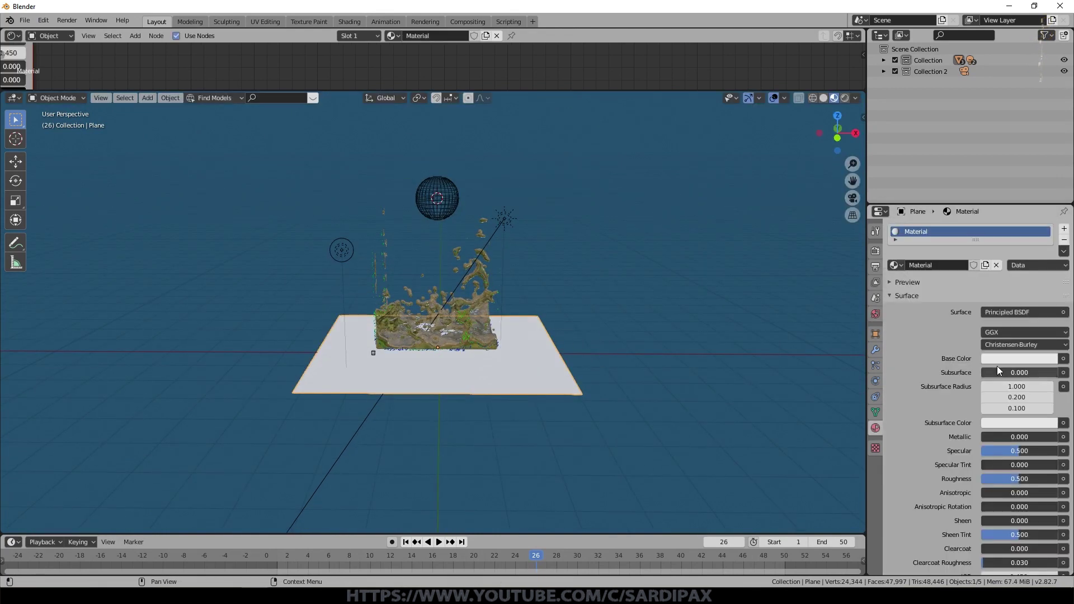
key(ctrl+v)
click(1007, 359)
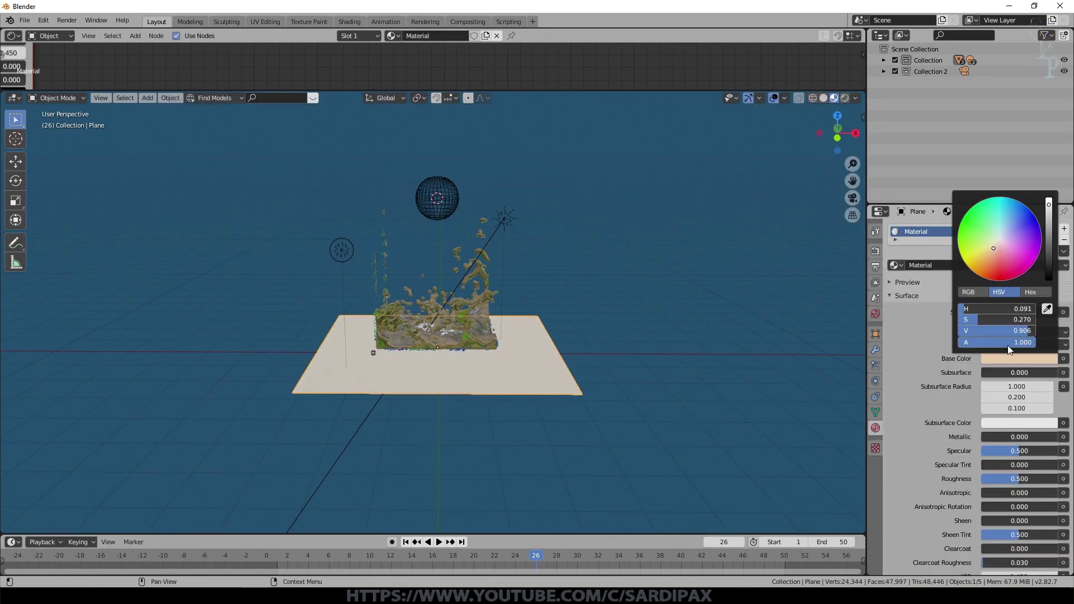
click(844, 98)
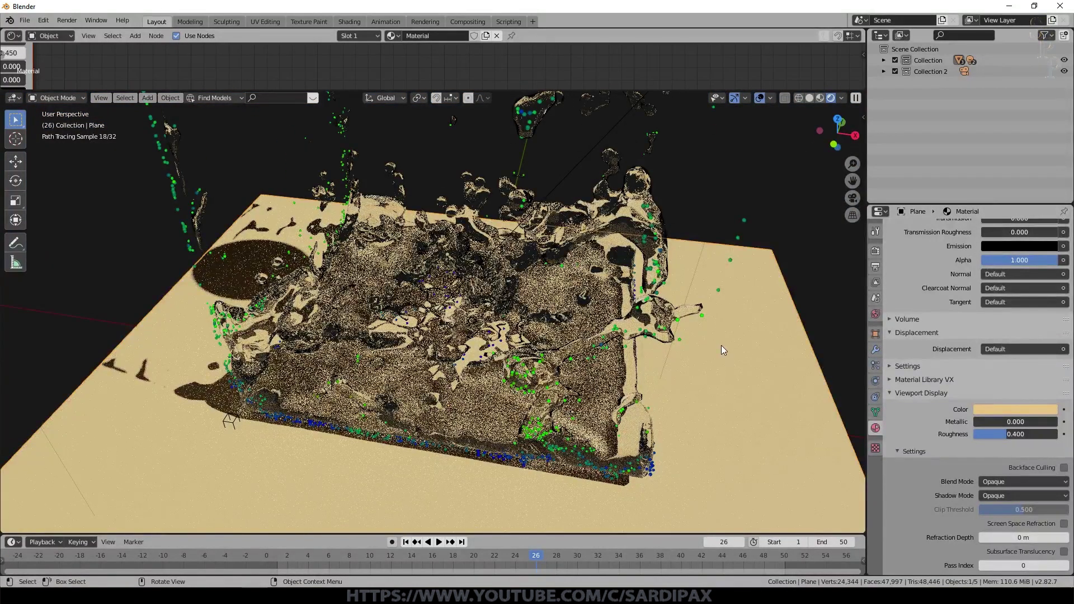
middle_drag(722, 344, 603, 380)
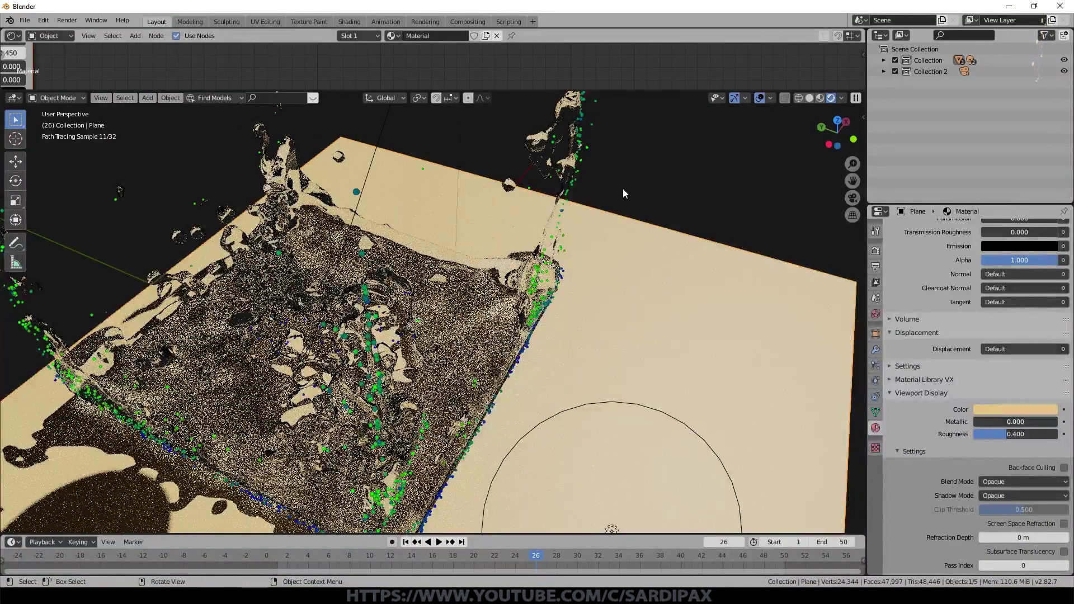
click(820, 97)
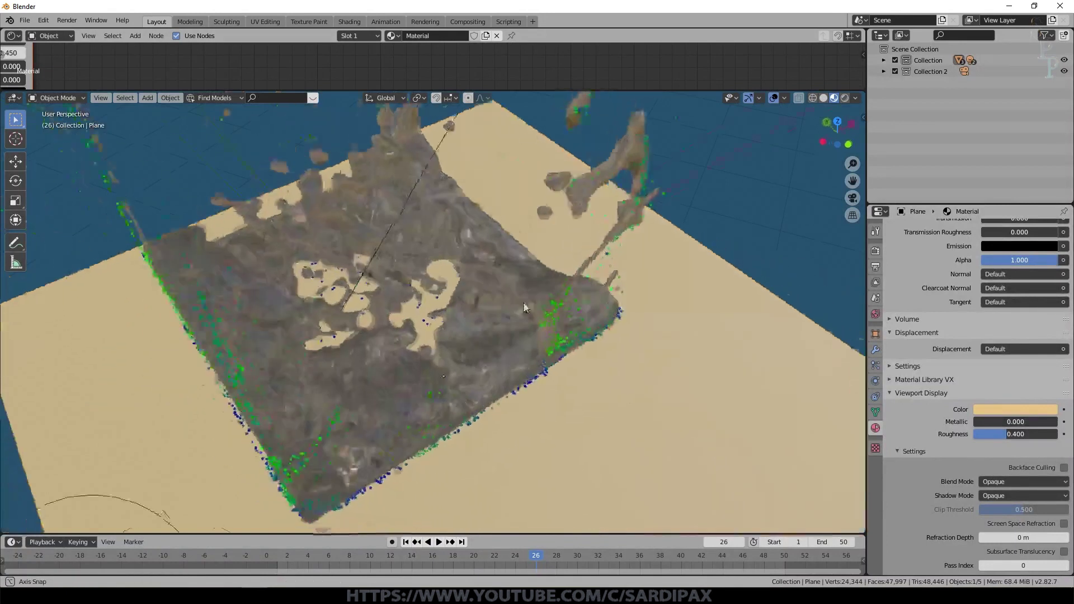
mouse_move(521, 305)
middle_down()
mouse_move(489, 256)
mouse_move(377, 256)
mouse_move(876, 395)
middle_up()
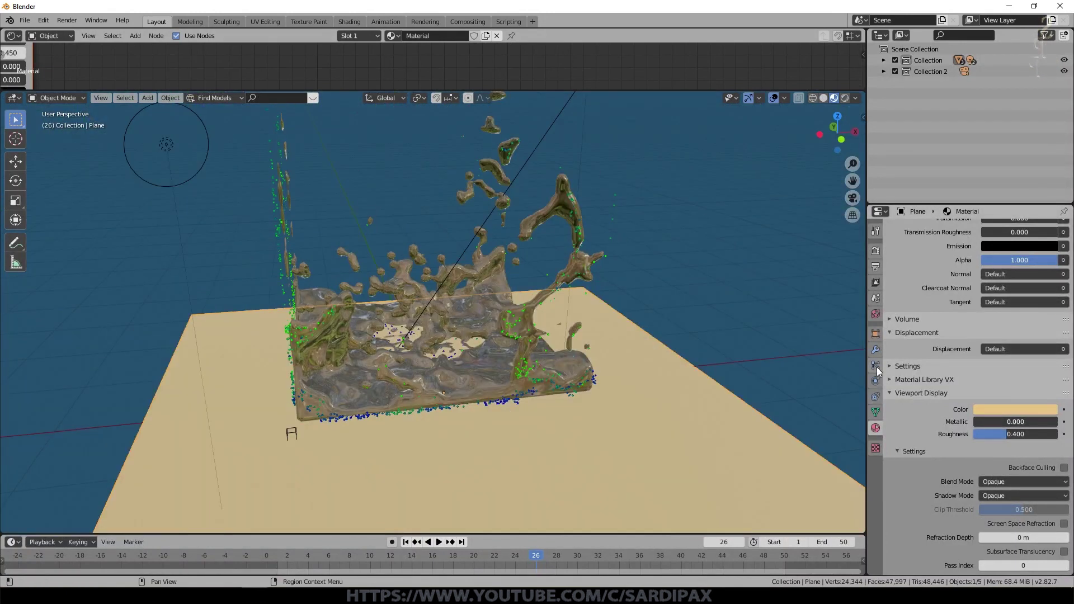
- Select the liquid domain and free its baked simulation data
click(876, 379)
click(500, 382)
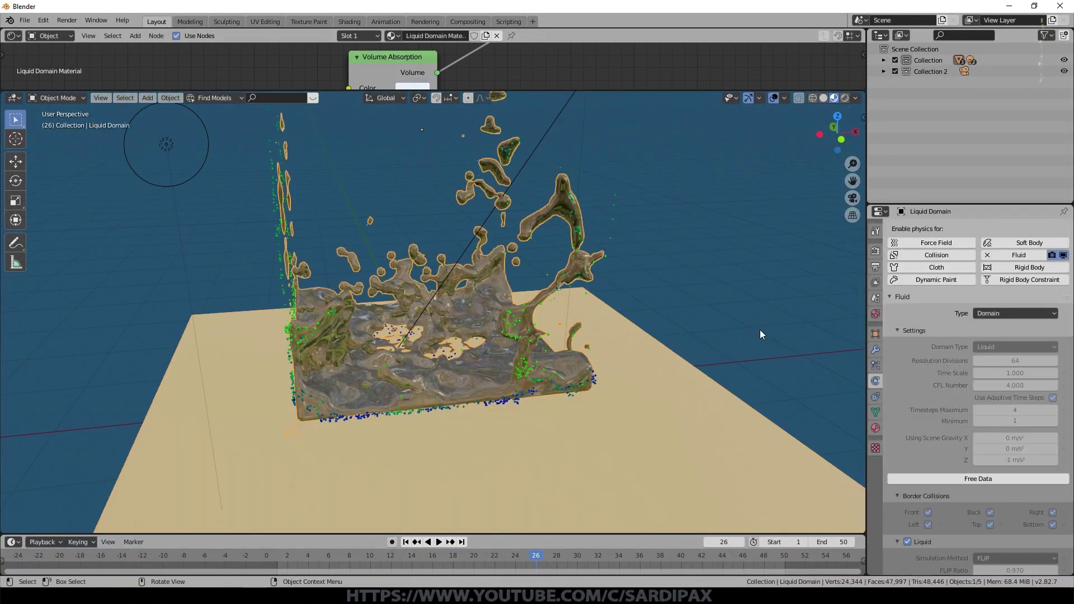
scroll(759, 145, up, 2)
scroll(937, 338, down, 10)
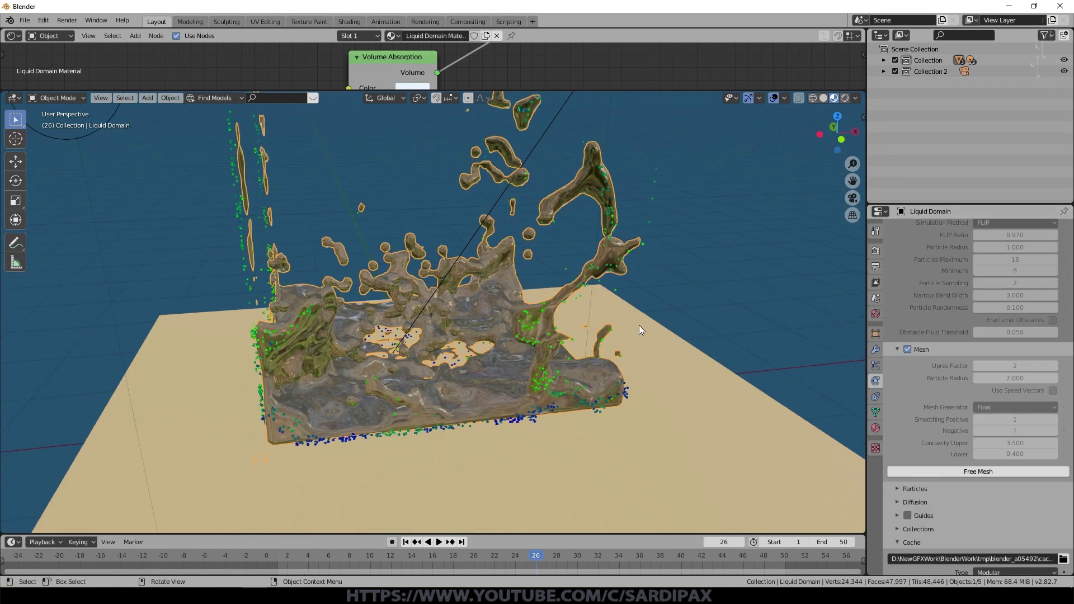
scroll(970, 325, up, 8)
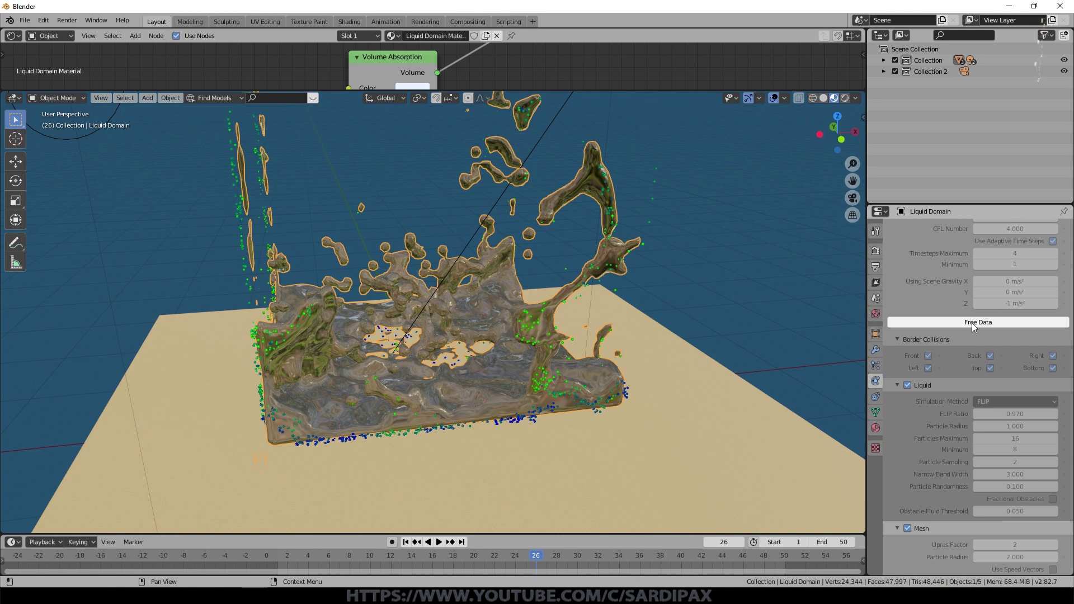
click(971, 324)
- Uncheck Mesh generation in the liquid domain settings
middle_drag(643, 358, 593, 330)
scroll(887, 456, down, 2)
scroll(886, 456, down, 3)
click(907, 416)
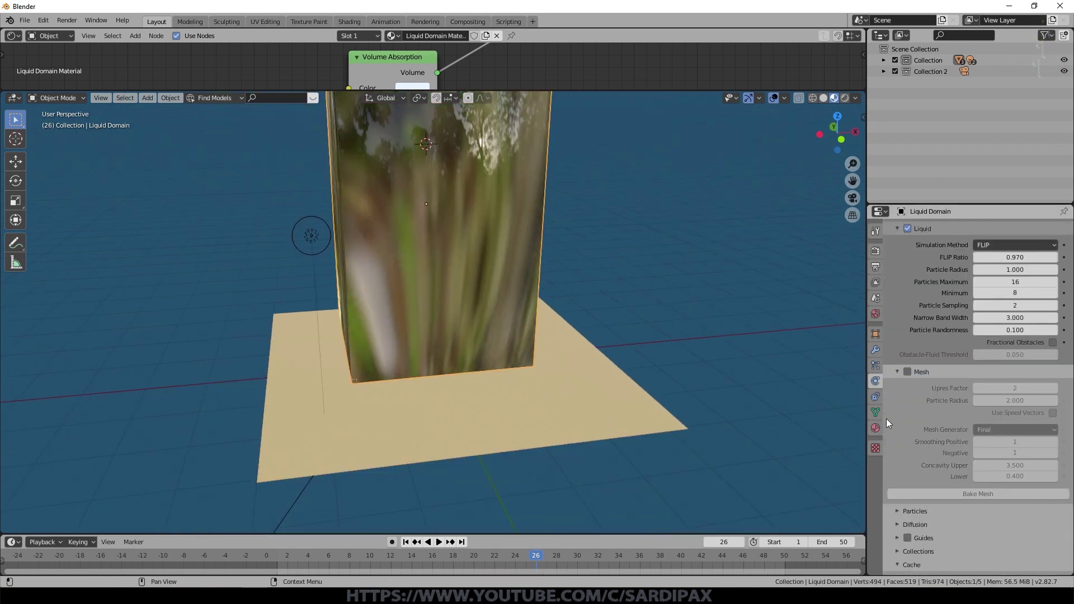
scroll(937, 367, up, 1)
scroll(960, 369, up, 1)
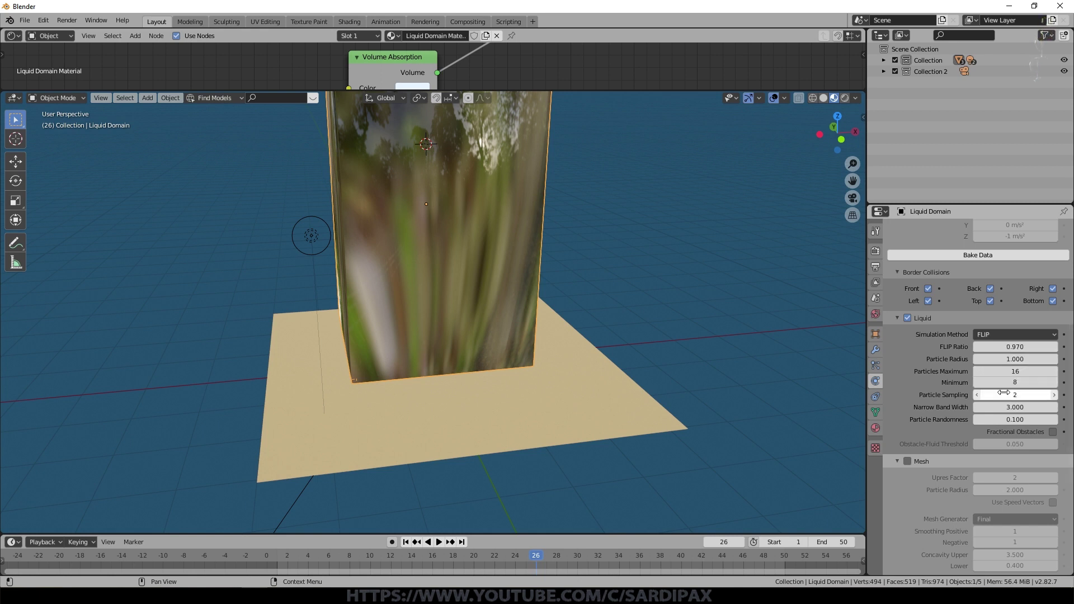
scroll(894, 493, down, 5)
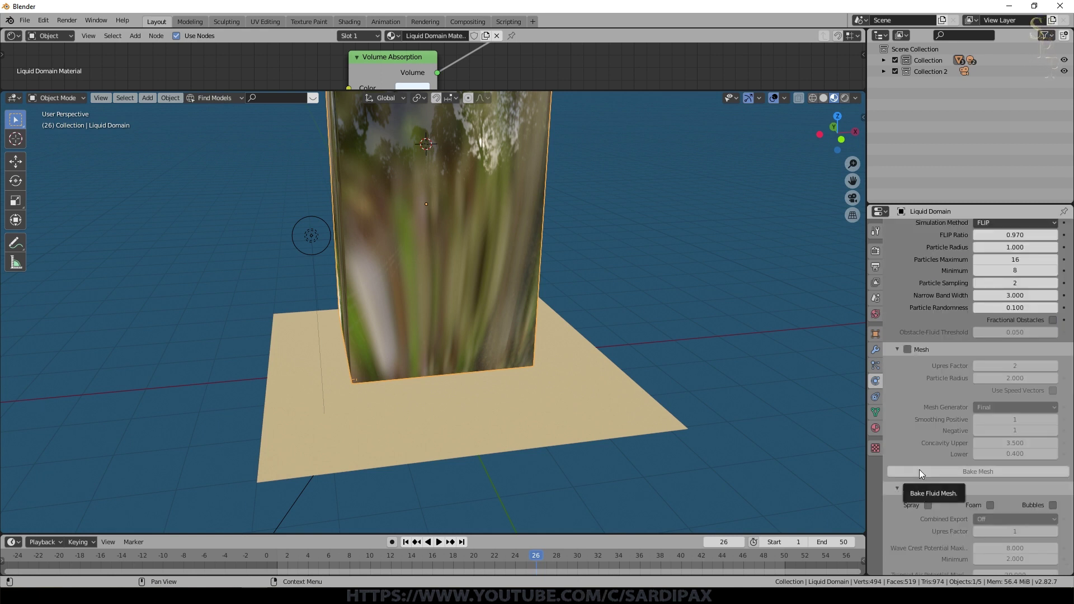
scroll(925, 337, up, 1)
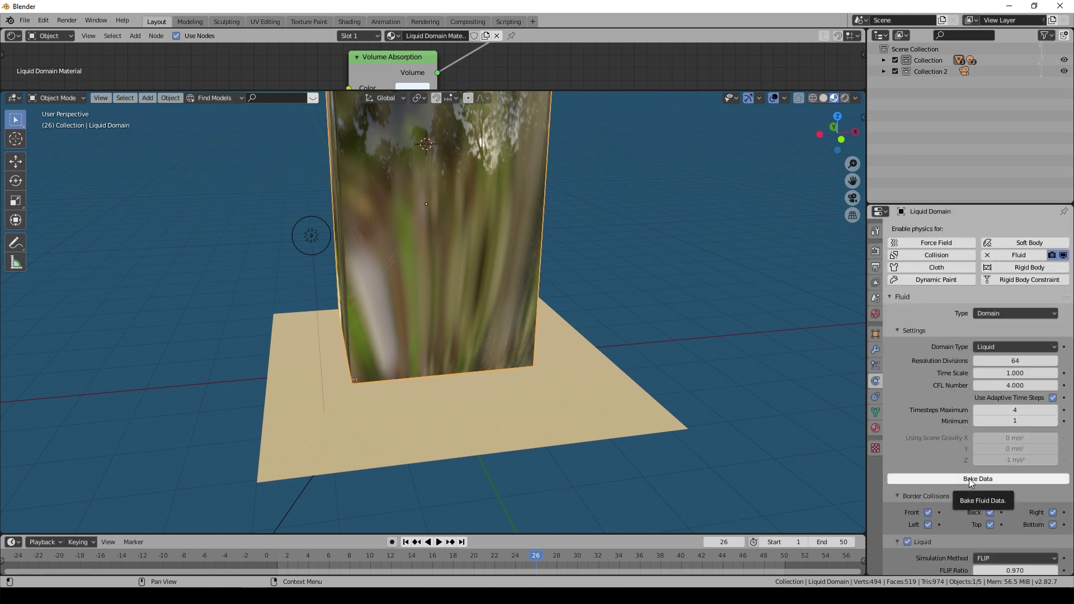
- Bake the liquid domain's surface mesh
click(972, 517)
scroll(968, 475, down, 5)
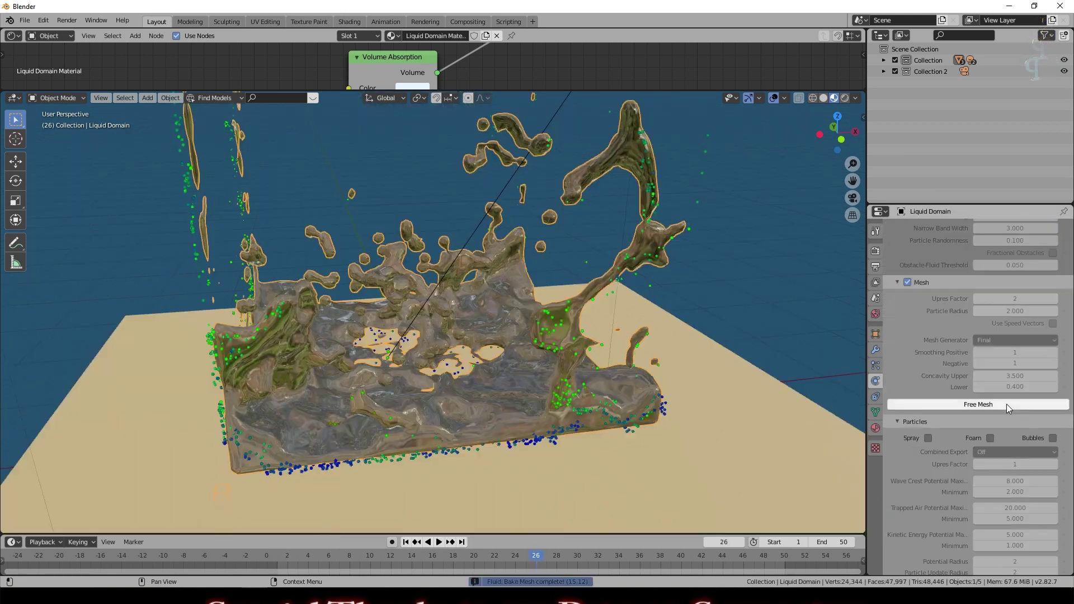
scroll(940, 335, up, 9)
scroll(917, 251, up, 1)
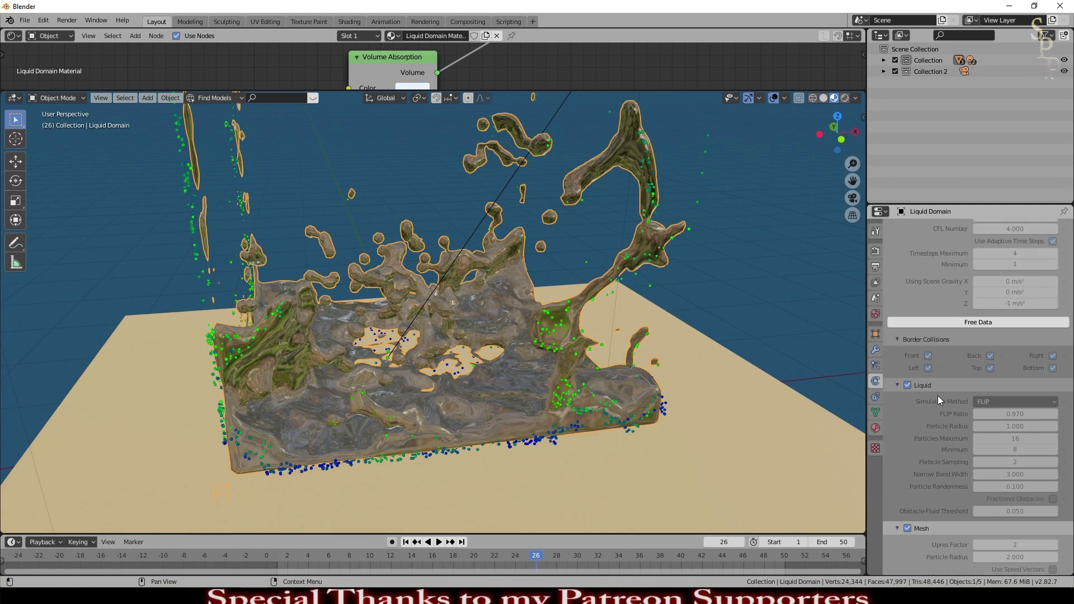
- Hide the Liquid particle system's dots in the viewport
click(875, 367)
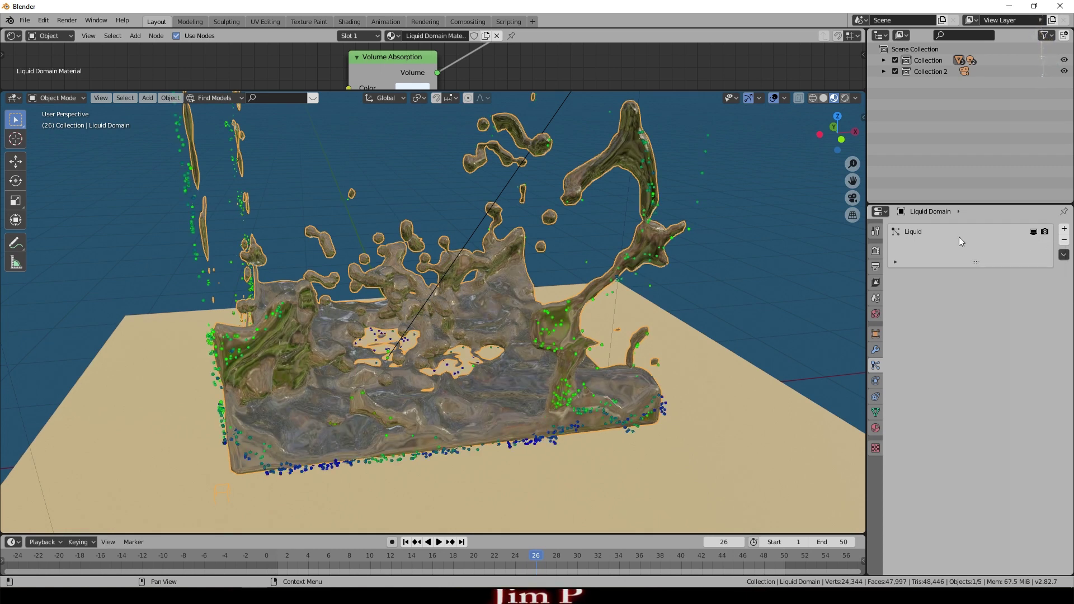
scroll(661, 328, up, 2)
scroll(534, 428, down, 3)
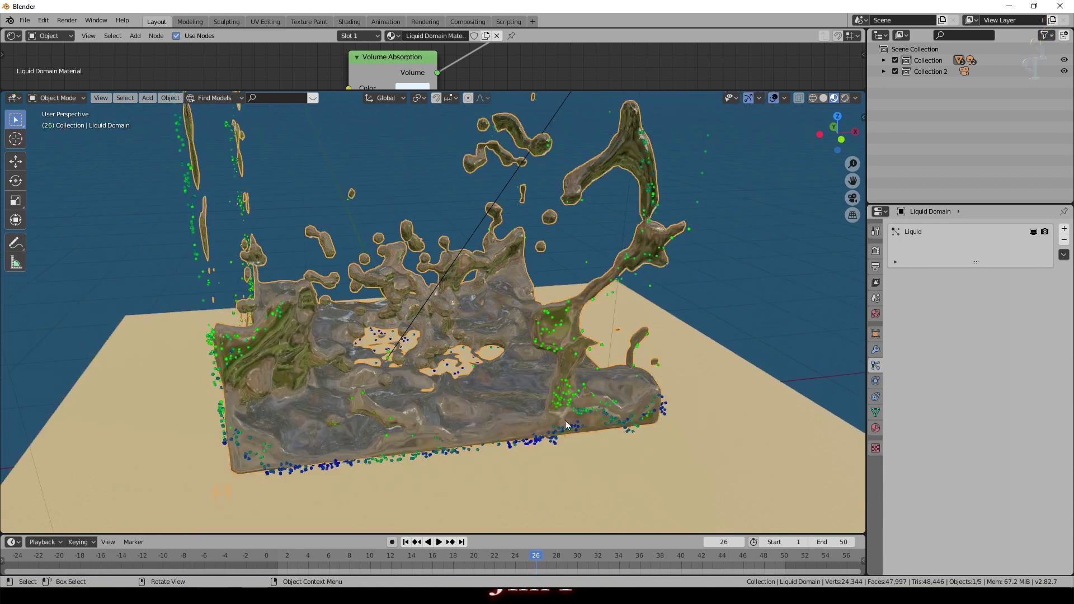
middle_drag(528, 421, 697, 362)
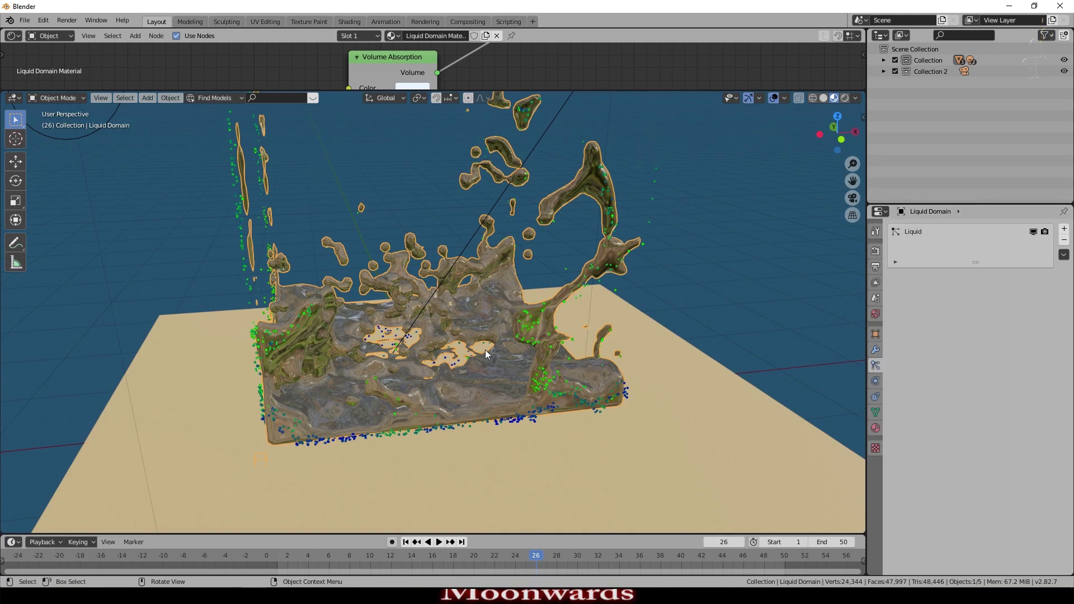
click(1033, 231)
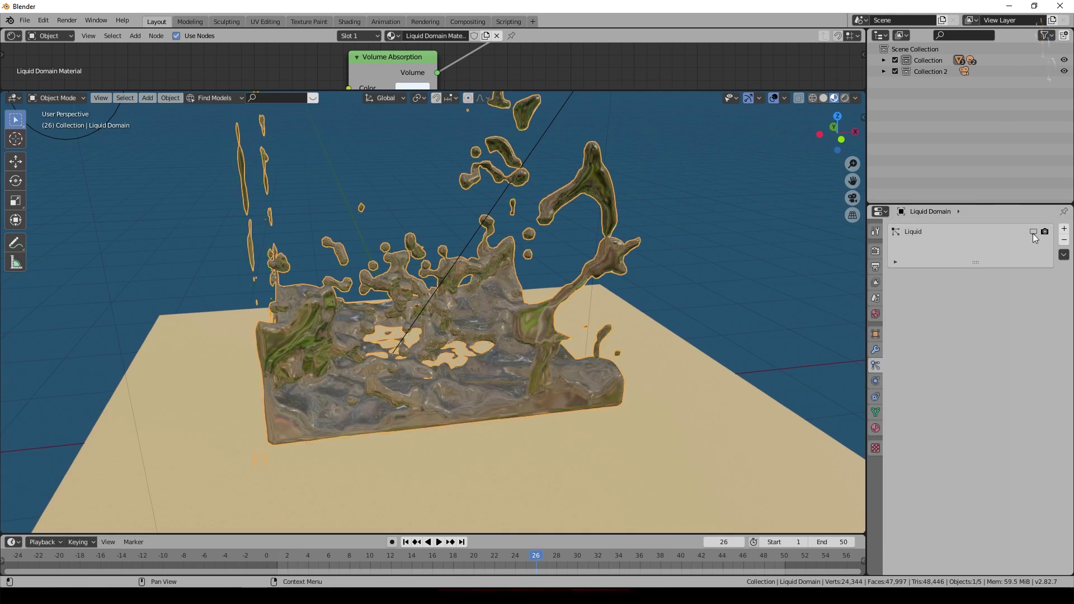
- Exclude the Liquid particles from the render, back in the domain's fluid settings
click(1044, 232)
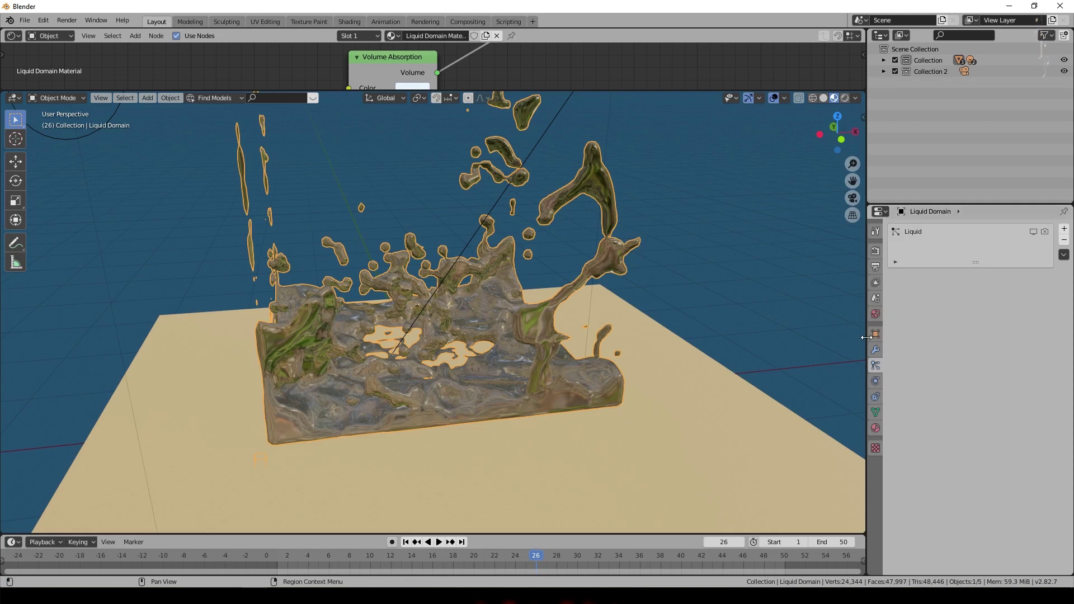
click(875, 385)
scroll(938, 375, down, 5)
scroll(938, 373, down, 5)
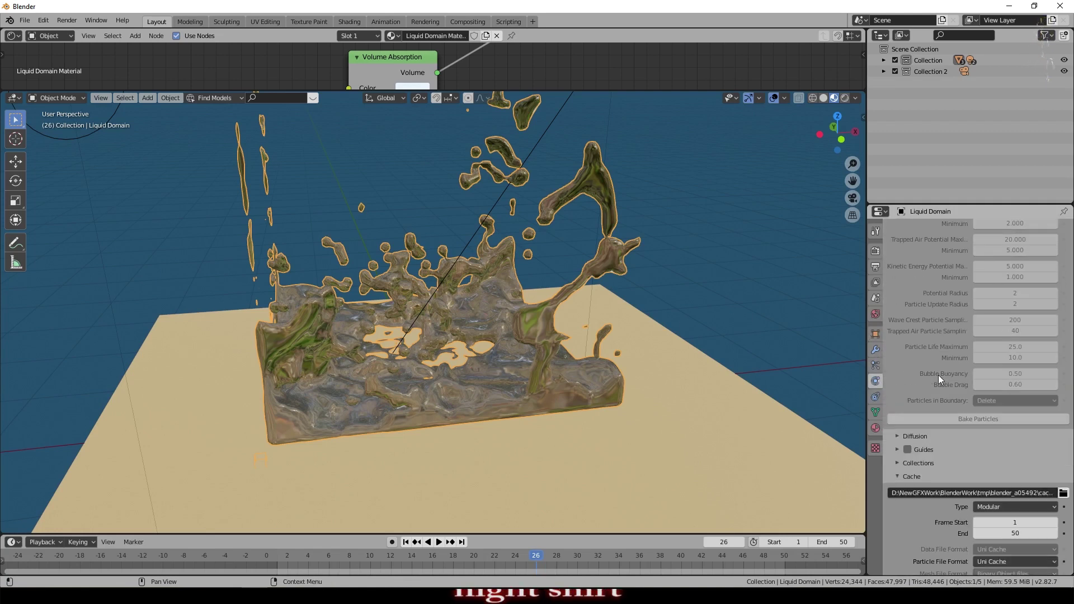
scroll(934, 337, up, 5)
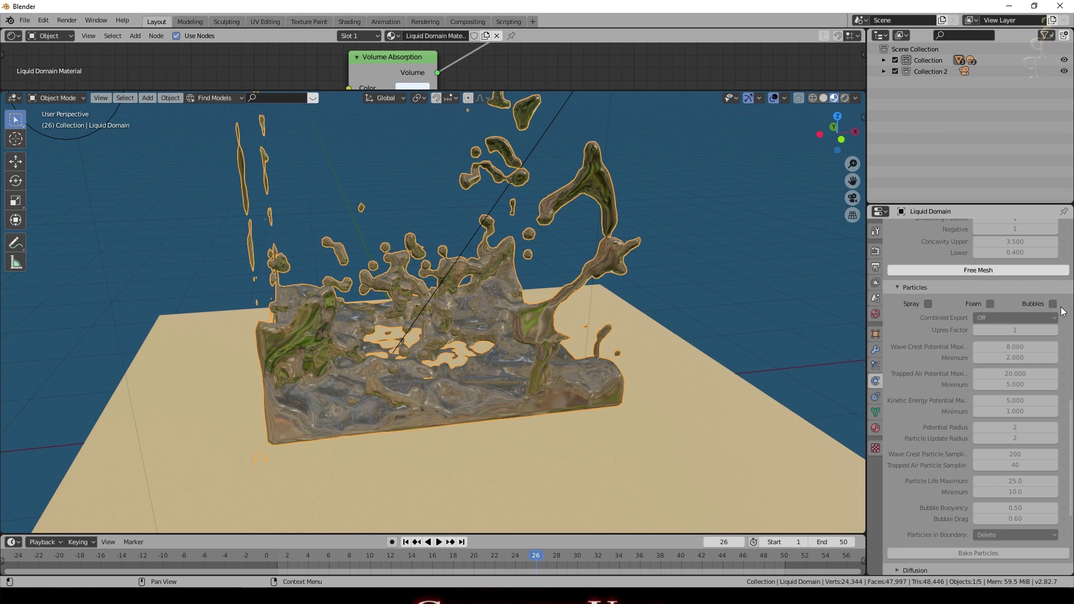
- Enable Spray particles for the liquid domain and bake them
click(927, 303)
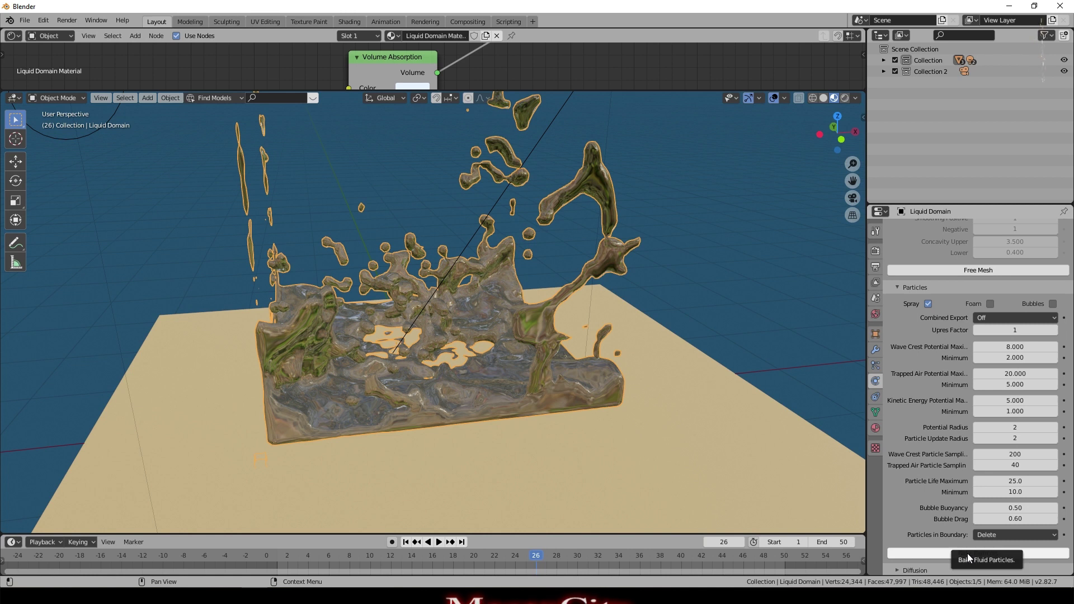
click(968, 555)
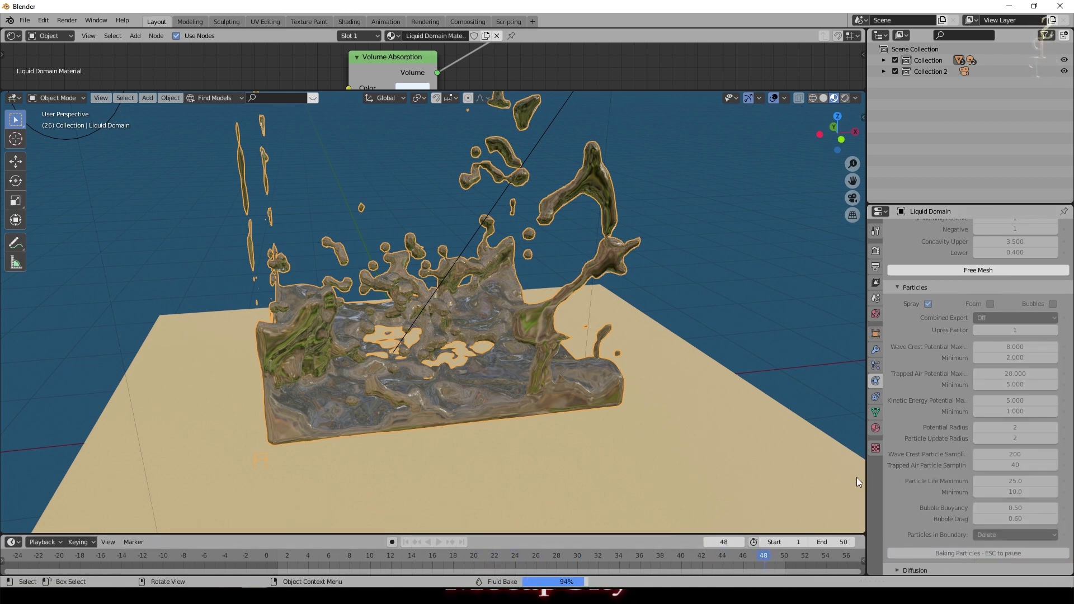
scroll(528, 250, up, 2)
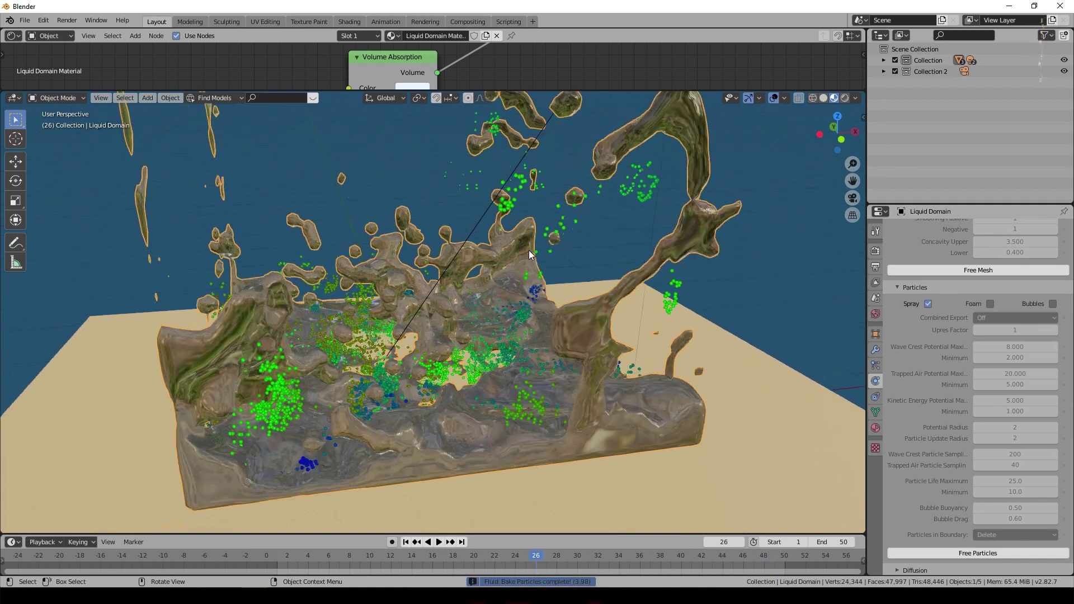
- Play the spray splash animation from frame 1, then stop it
click(405, 541)
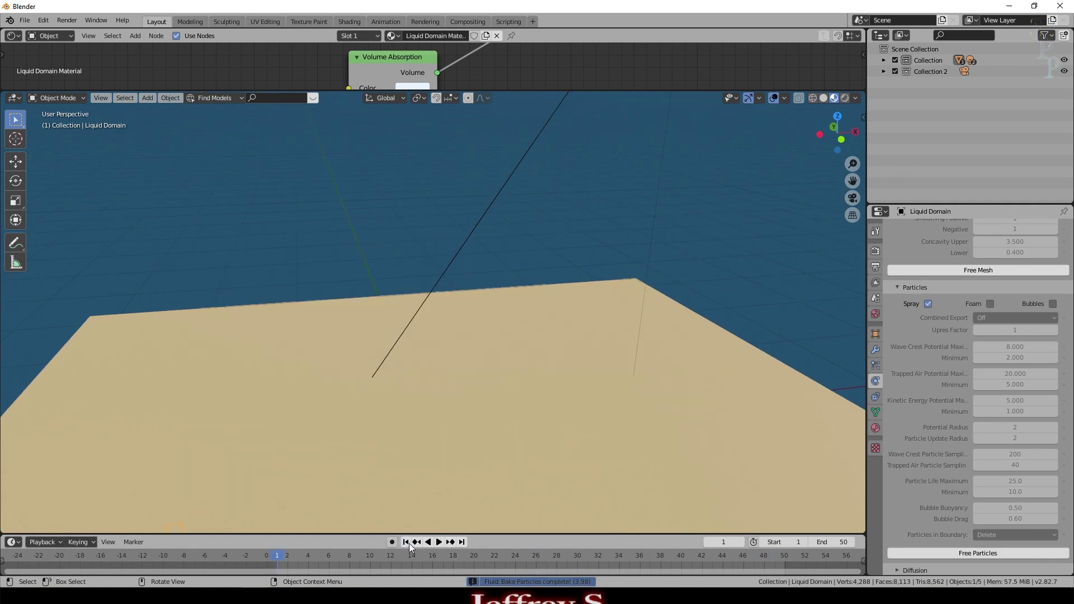
click(438, 541)
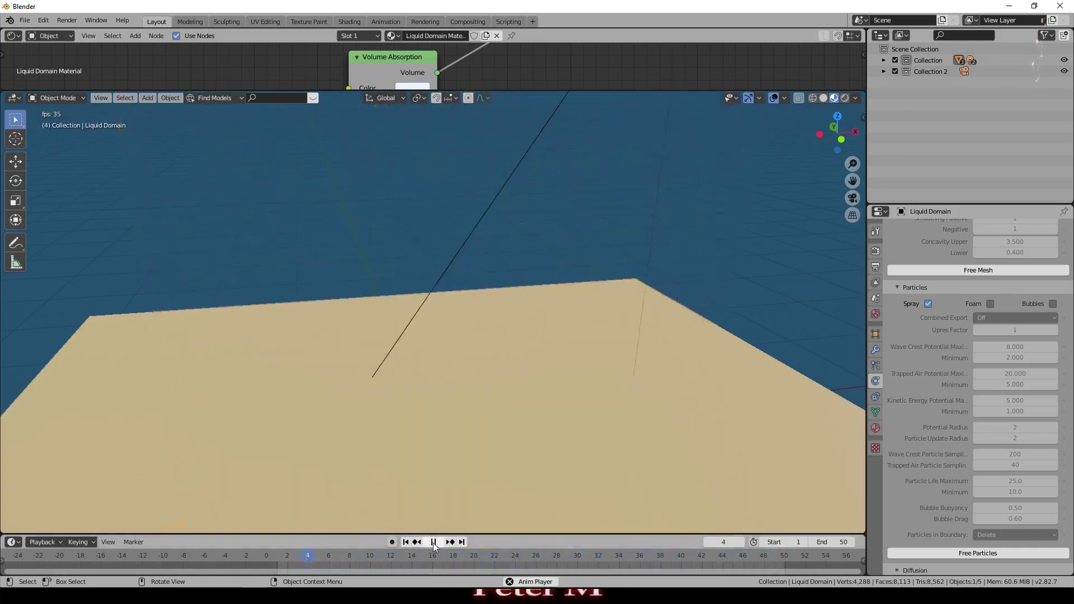
key(Escape)
- Free the spray bake, swap Spray for Foam, bake foam and play it back
click(928, 303)
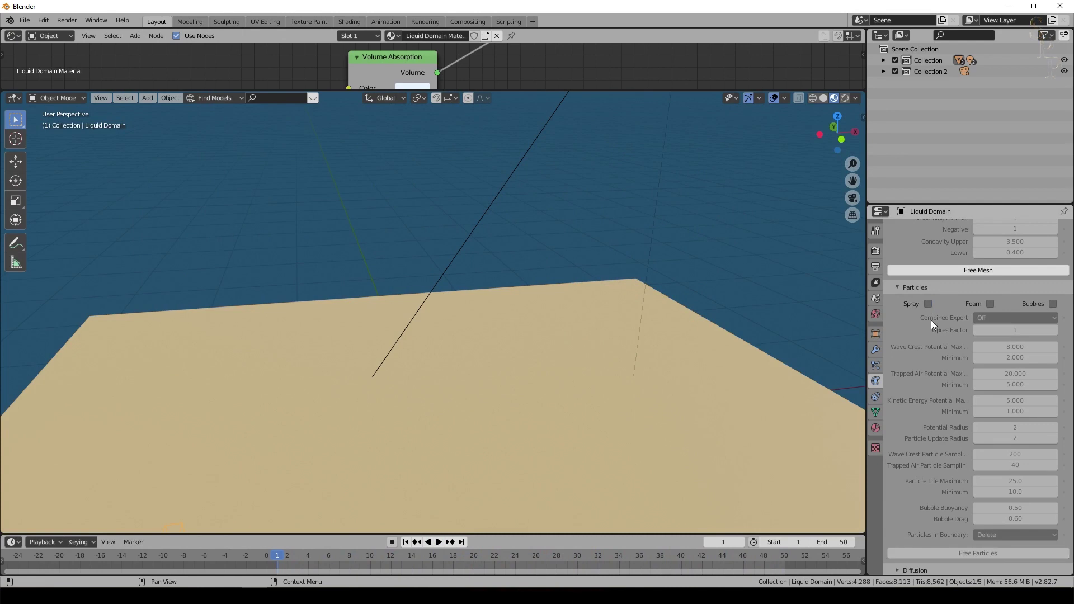
click(971, 553)
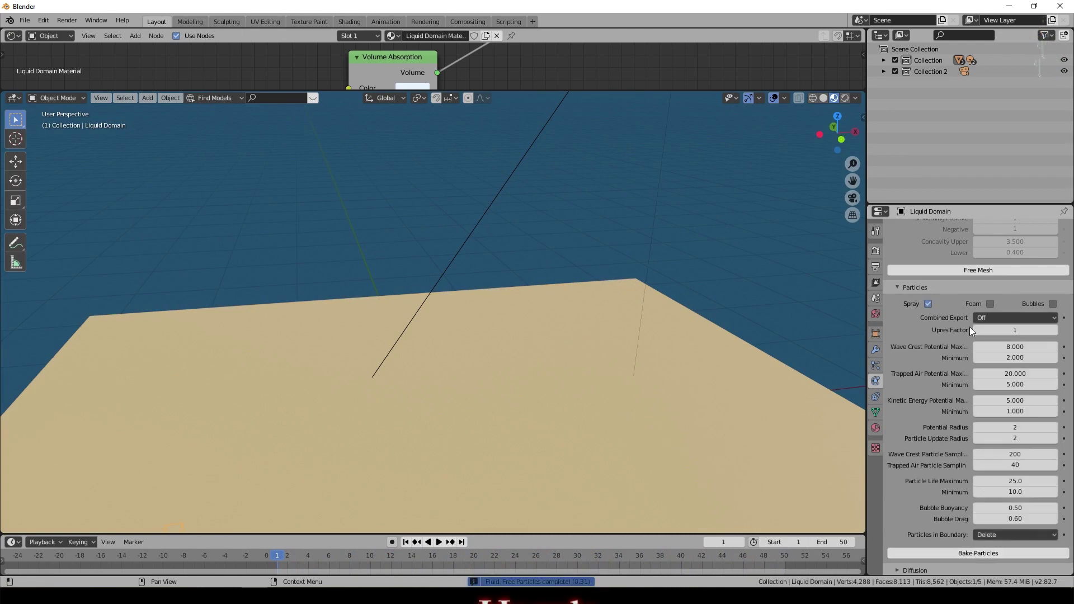
click(924, 304)
click(990, 304)
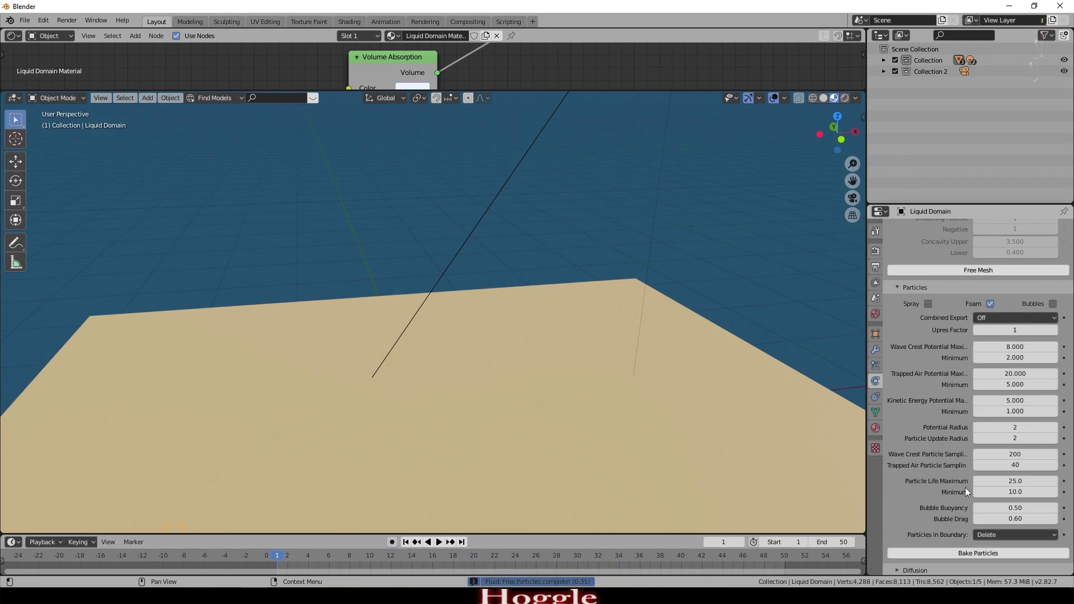
click(954, 553)
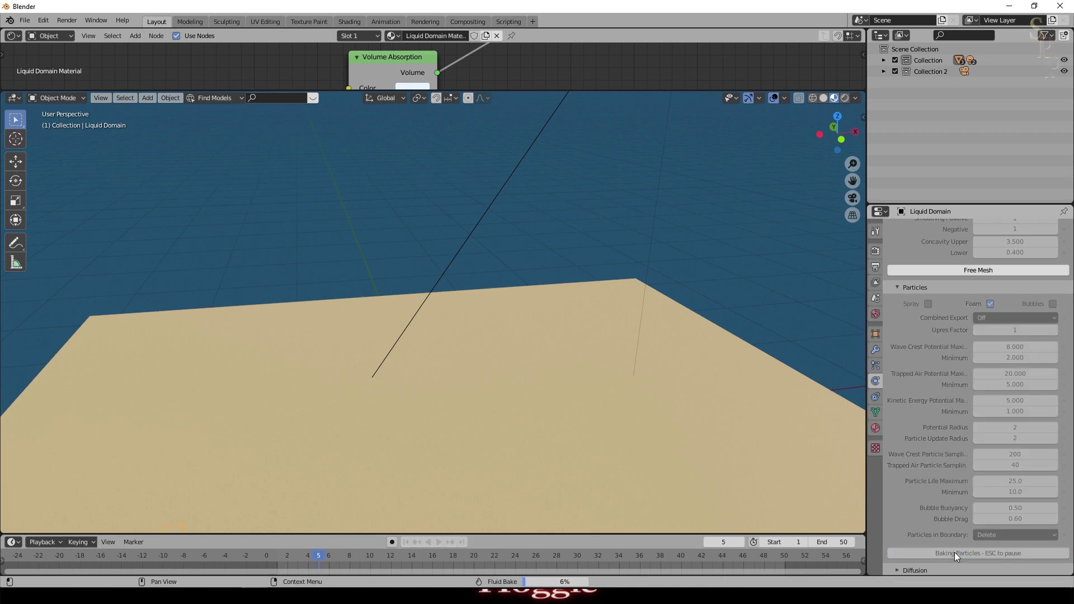
key(space)
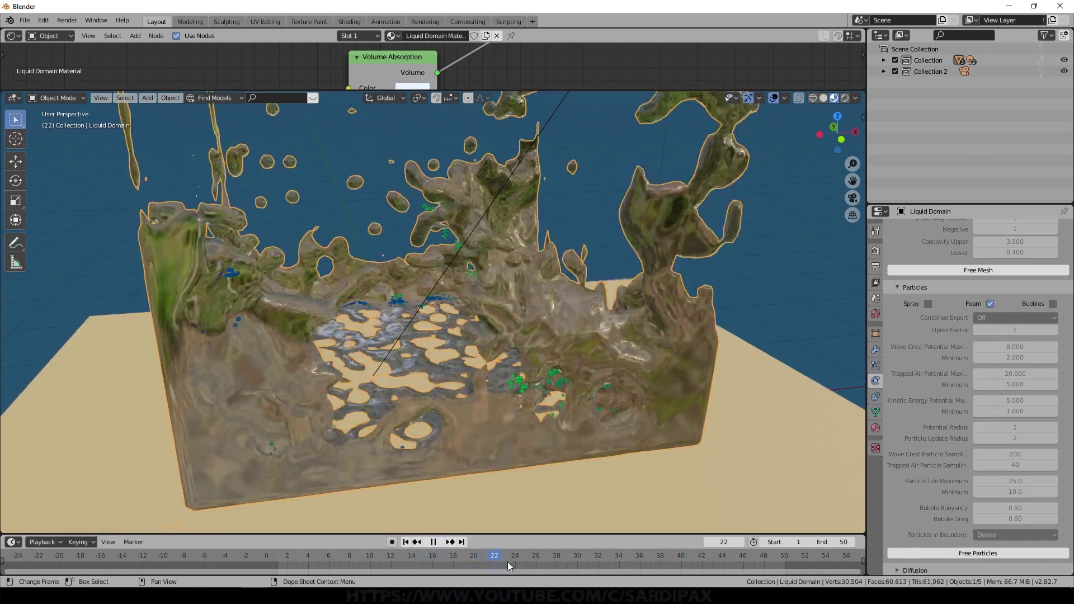
- Replace foam with bubble particles, bake them and preview the playback
key(space)
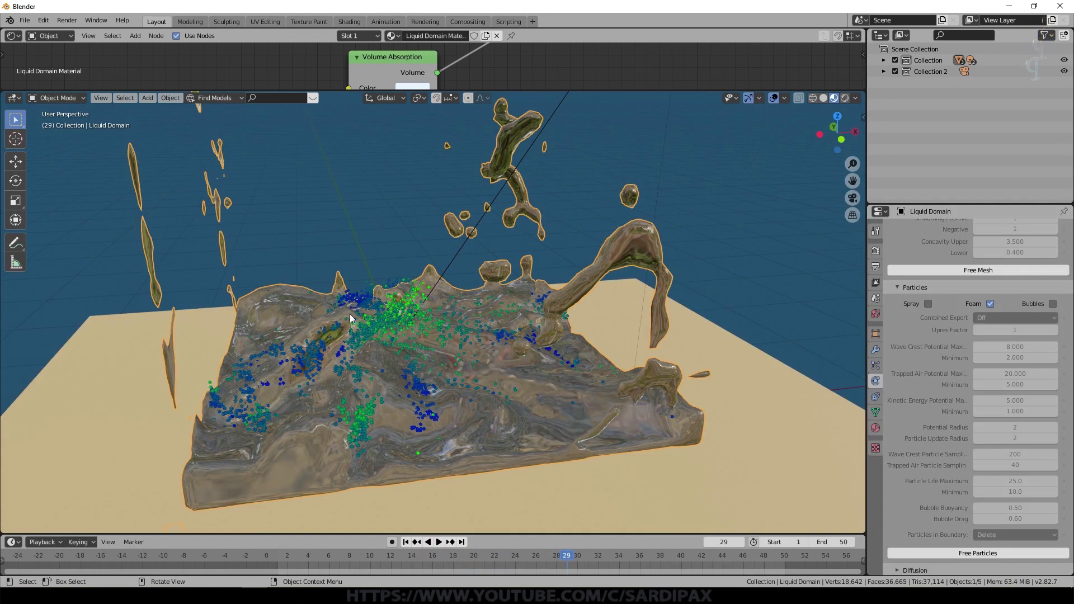
click(951, 553)
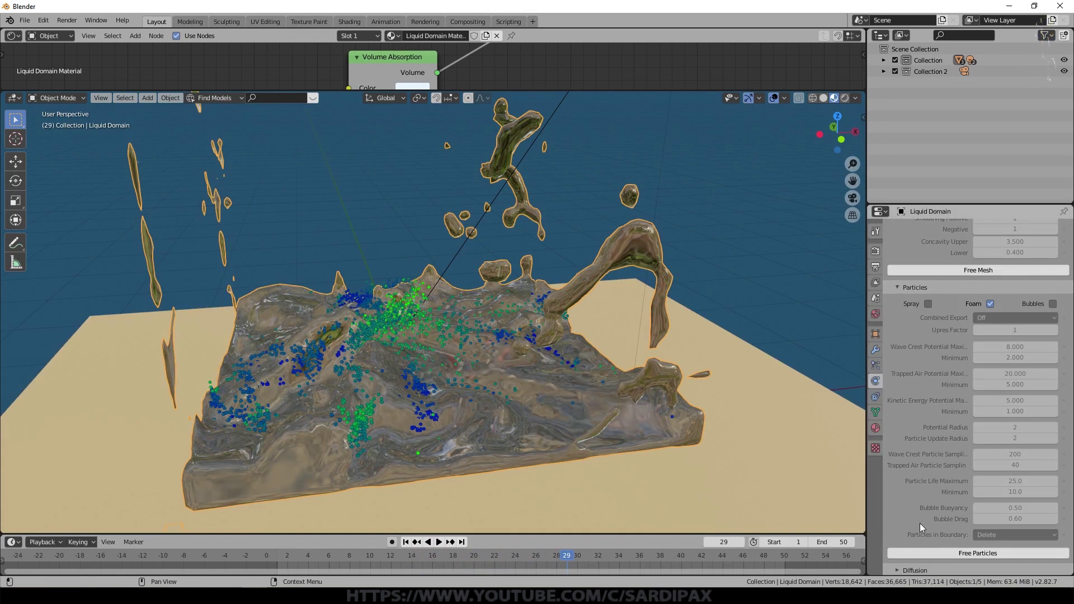
click(989, 304)
click(1053, 303)
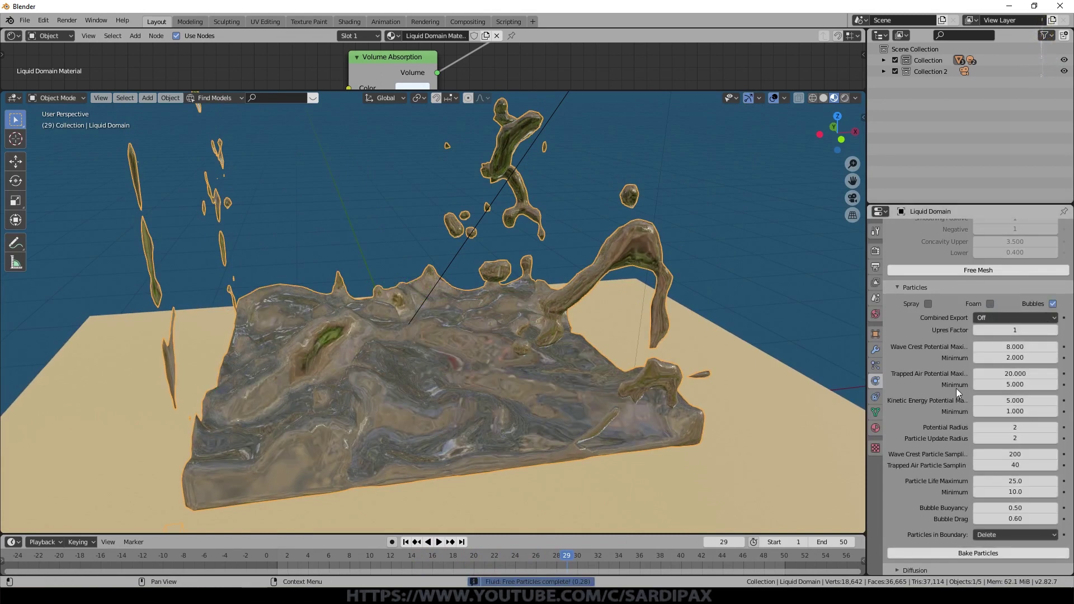
click(952, 552)
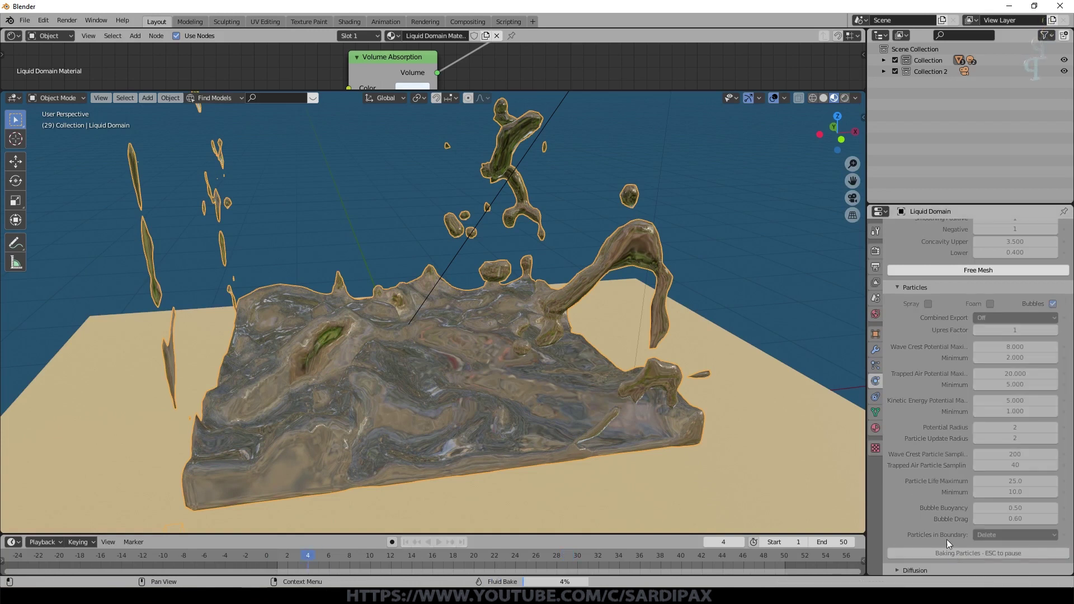
click(439, 542)
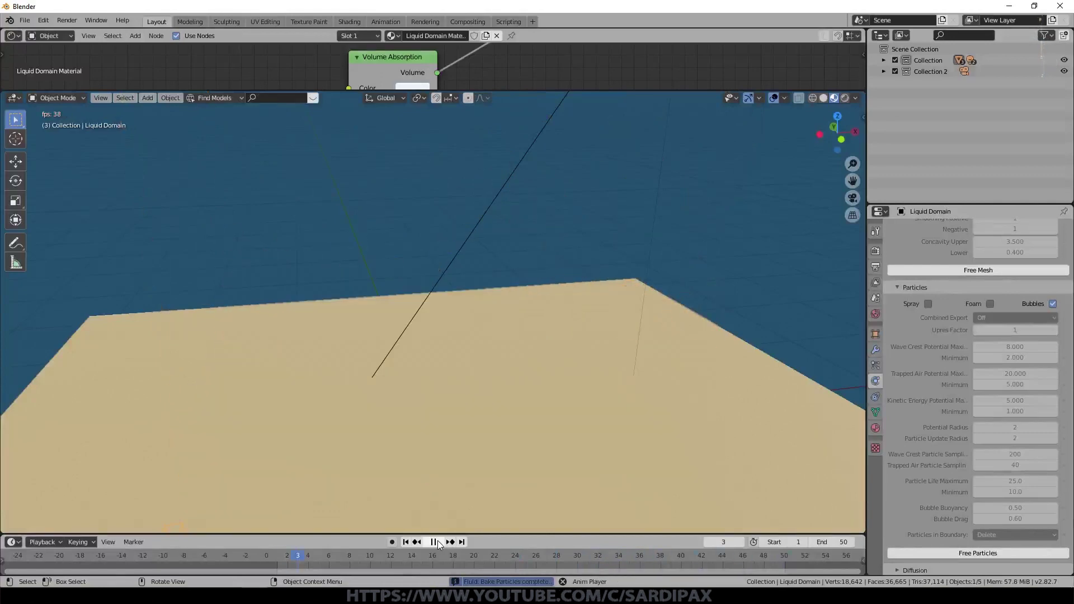
key(space)
- Switch to wireframe shading and orbit around the fluid domain
key(z)
click(552, 352)
middle_drag(612, 426, 577, 322)
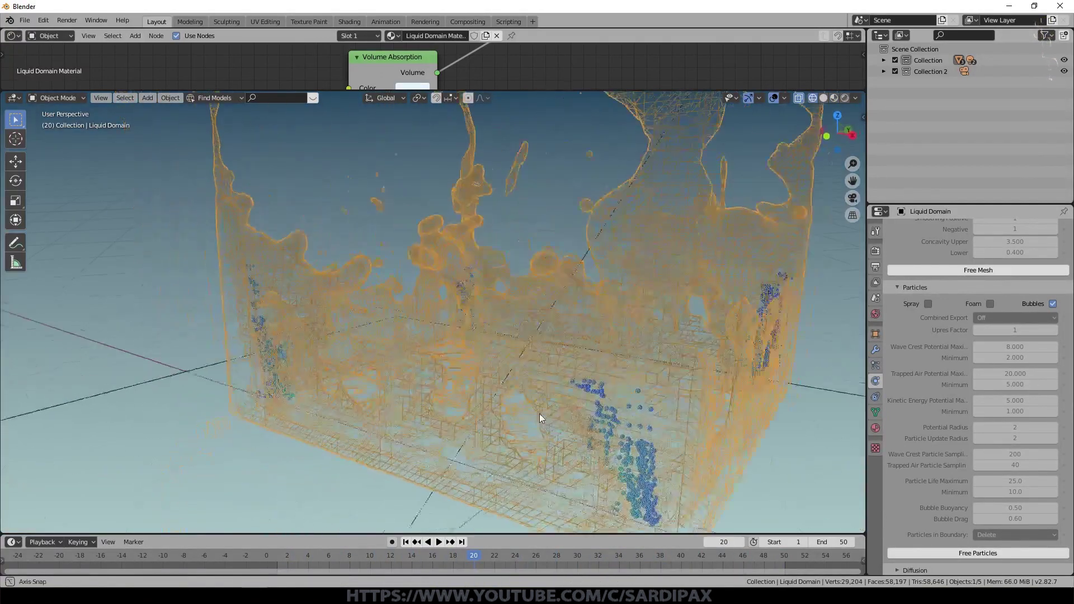
middle_drag(686, 452, 695, 467)
- Enable Foam and Spray alongside Bubbles, orbiting to a near-front view
click(990, 304)
click(927, 304)
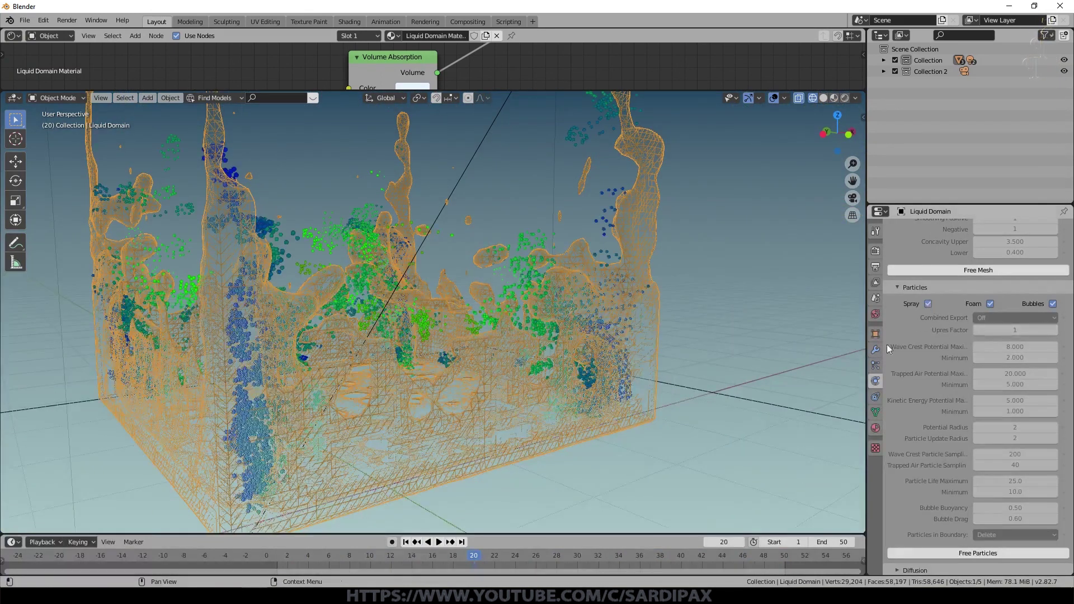
mouse_move(663, 369)
middle_down()
mouse_move(556, 397)
mouse_move(646, 395)
mouse_move(485, 491)
middle_up()
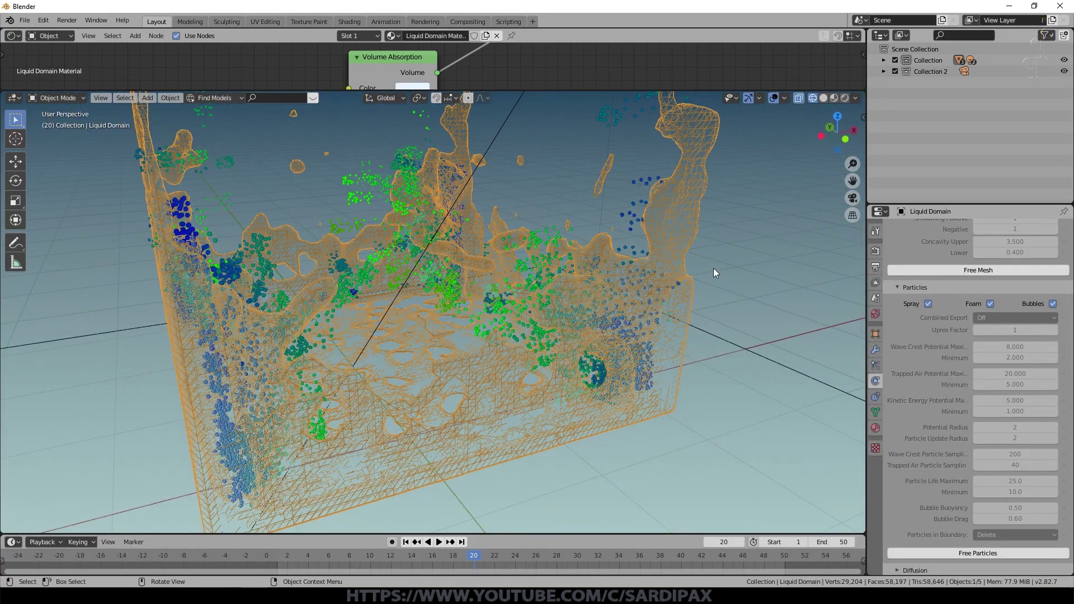
mouse_move(723, 297)
middle_down()
mouse_move(679, 254)
mouse_move(671, 302)
middle_up()
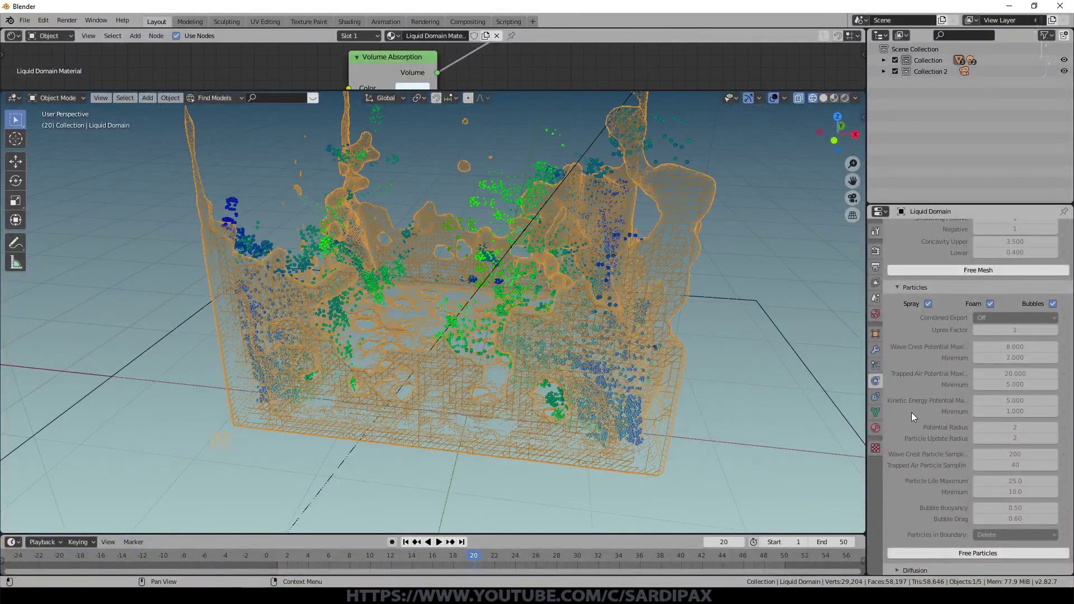
- Switch the viewport back to solid shading
scroll(648, 407, down, 5)
key(z)
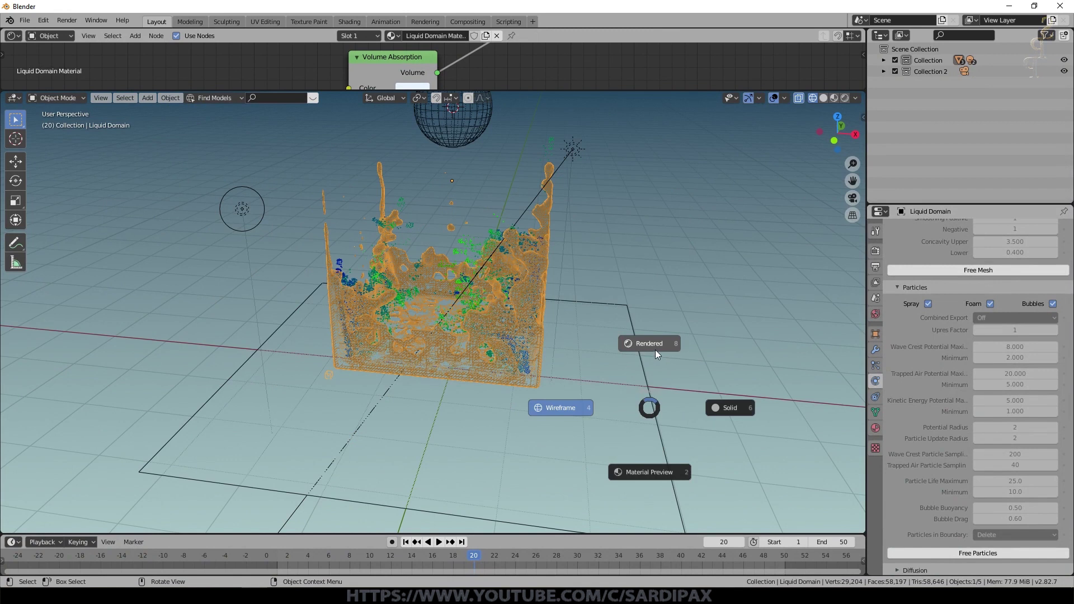
click(655, 350)
scroll(656, 350, down, 3)
- Add a smooth-shaded icosphere with 1 subdivision, placed right of the splash
key(shift+a)
click(783, 224)
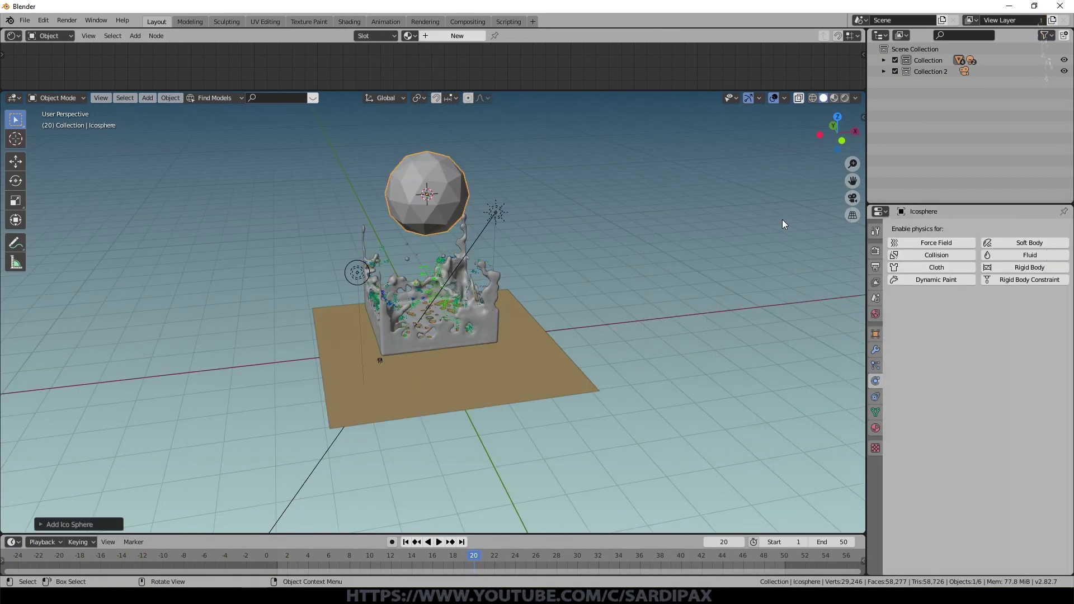
click(42, 523)
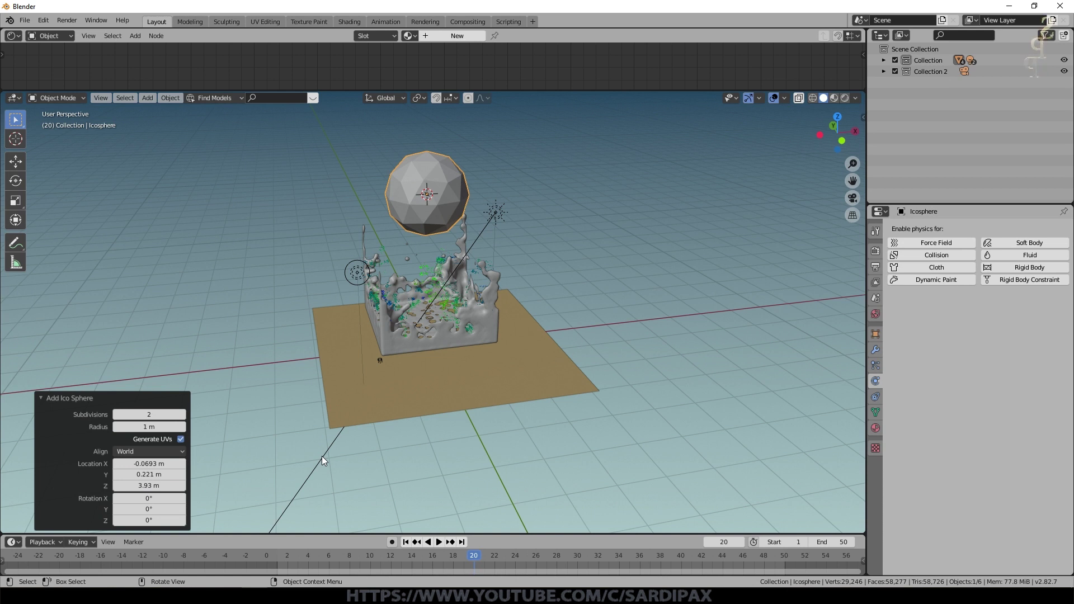
drag(121, 416, 123, 449)
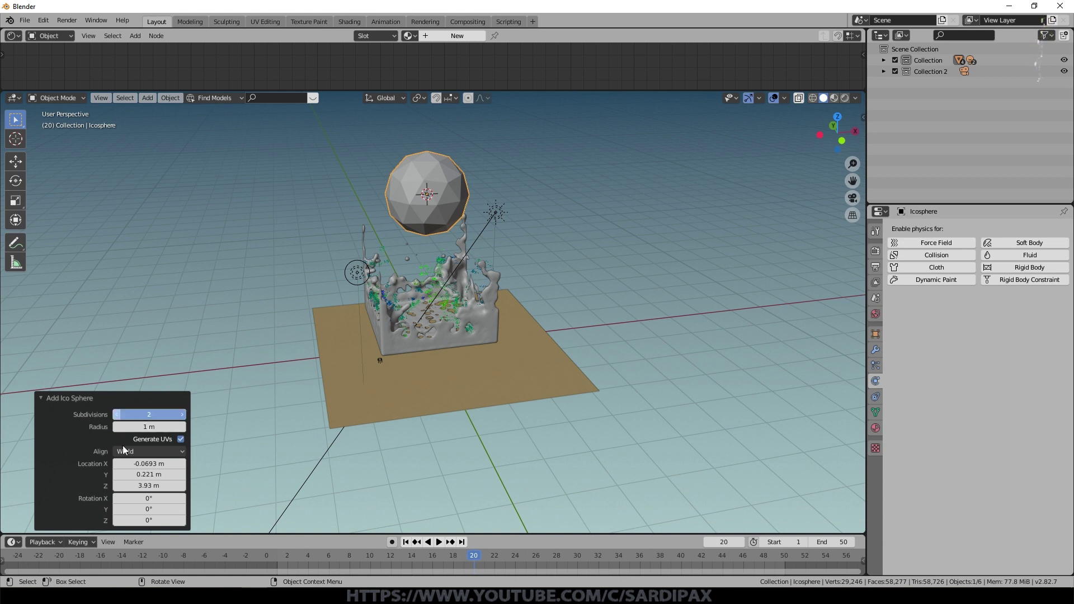
right_click(428, 166)
click(430, 176)
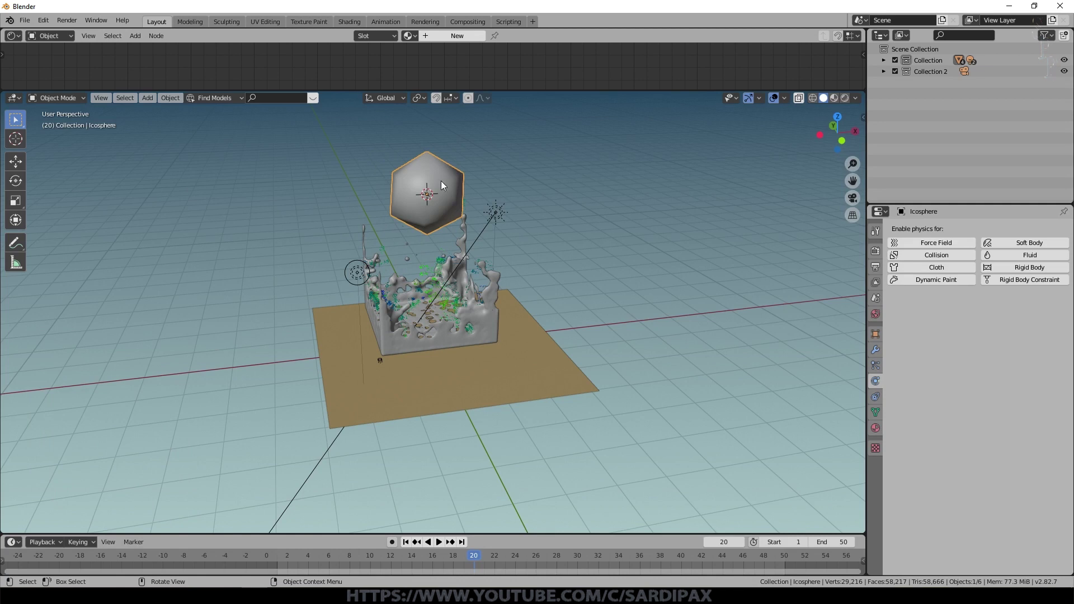
drag(446, 181, 818, 297)
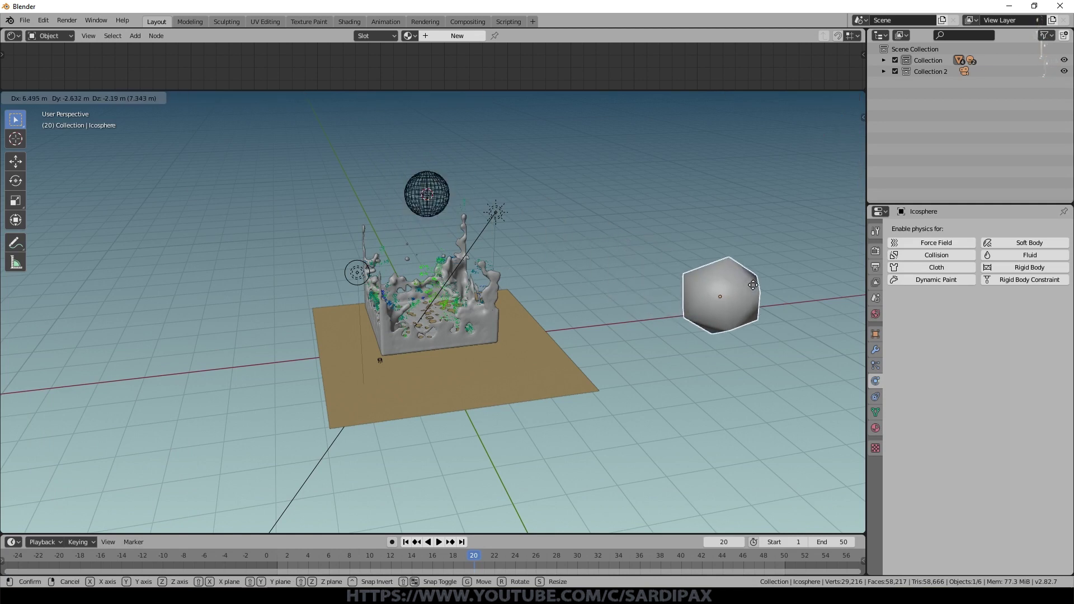
- Assign the existing Liquid Domain Material to the icosphere
click(876, 428)
click(895, 265)
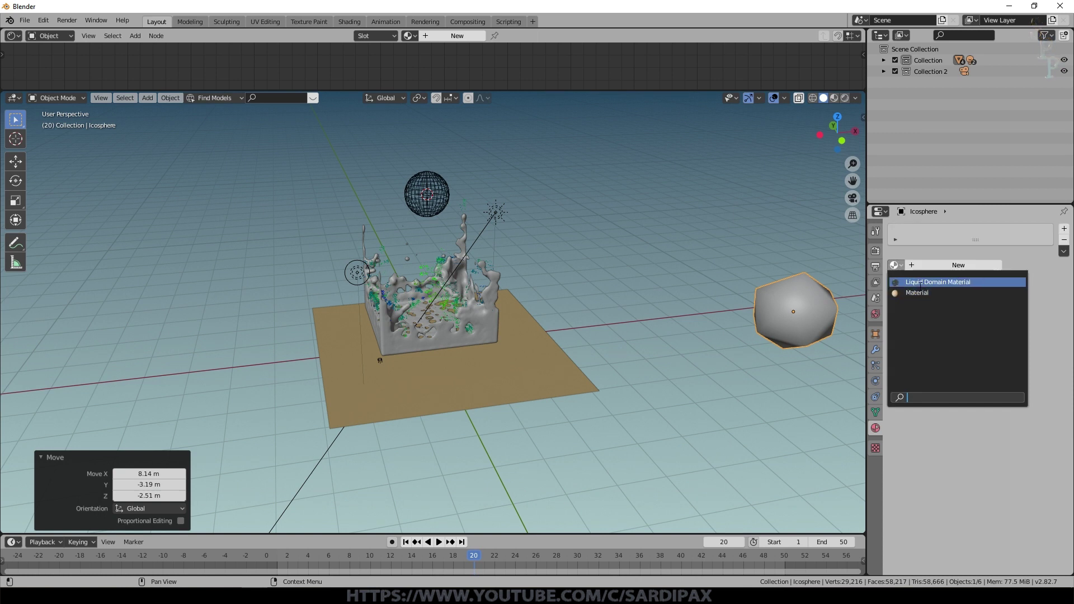
click(921, 282)
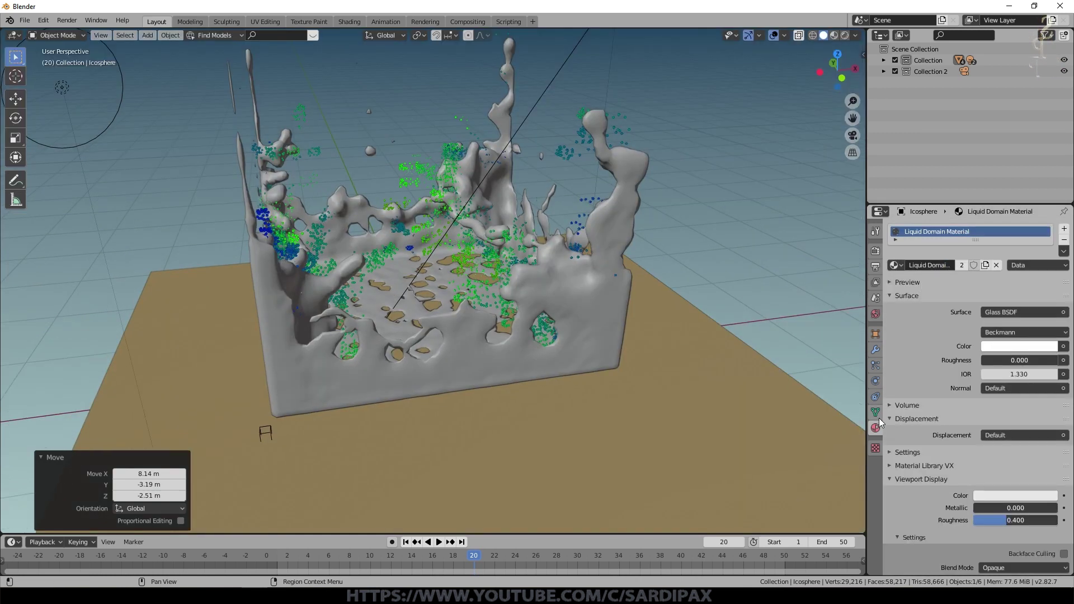
- Select the liquid domain and hide its foam particles in the viewport
click(876, 365)
click(597, 300)
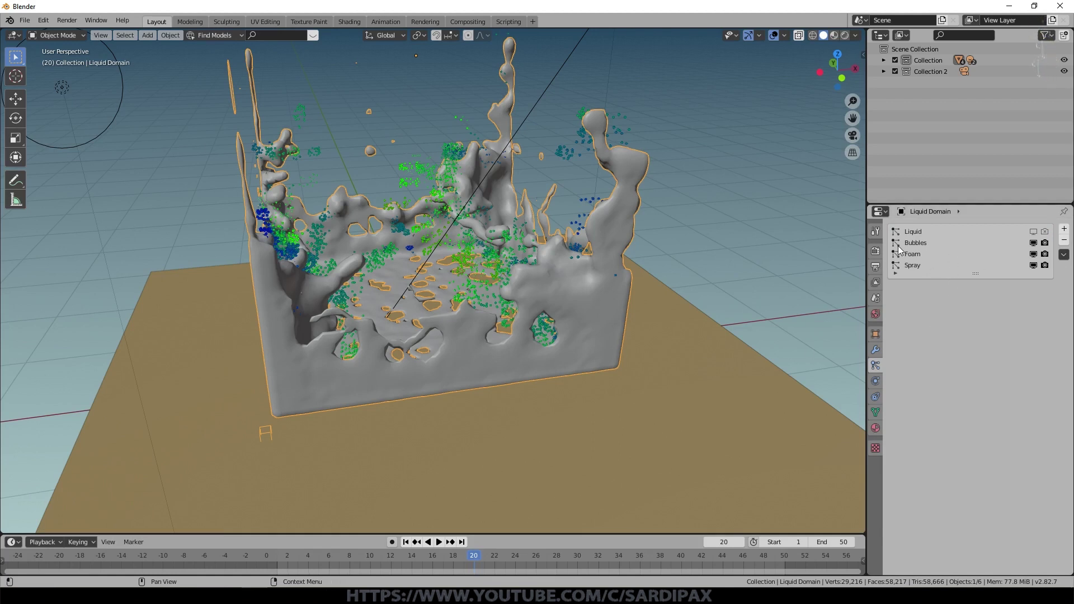
click(1033, 254)
- Set Spray particles to render as Object with Icosphere as instance
click(912, 268)
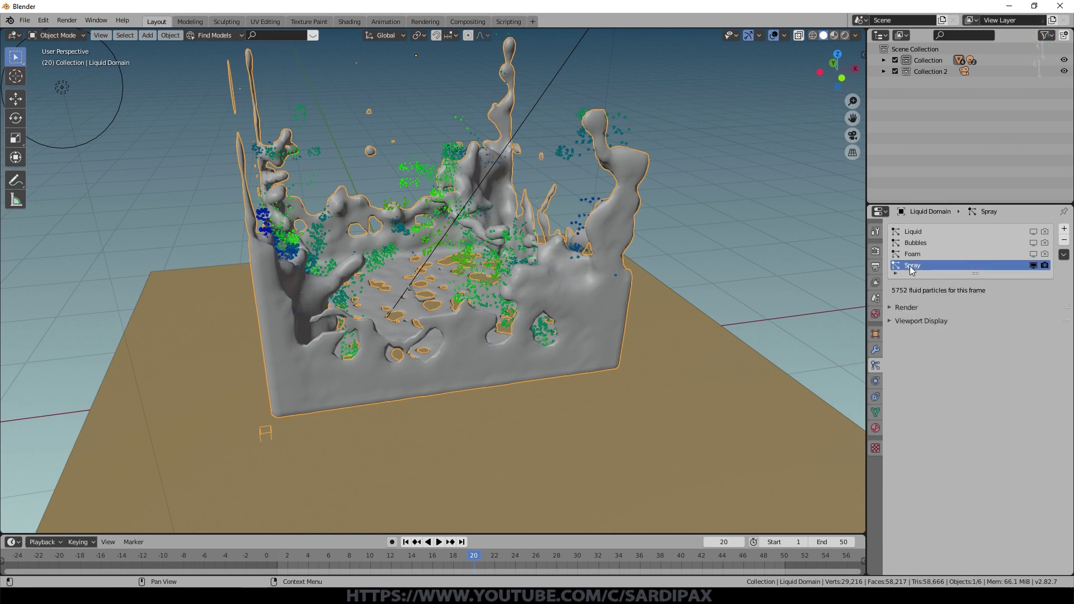
click(904, 308)
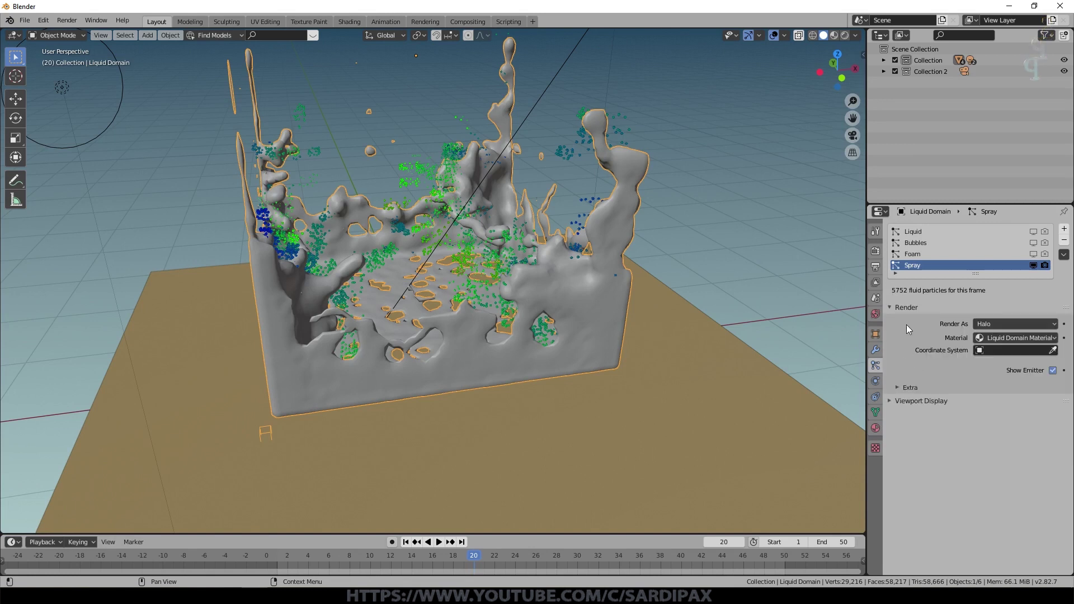
click(1039, 329)
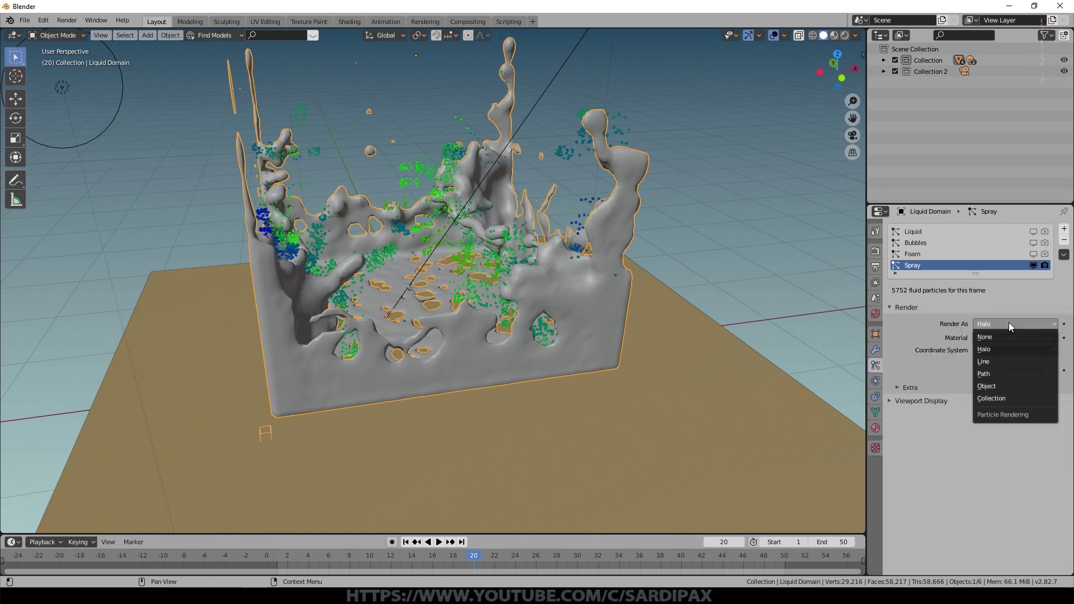
click(1001, 385)
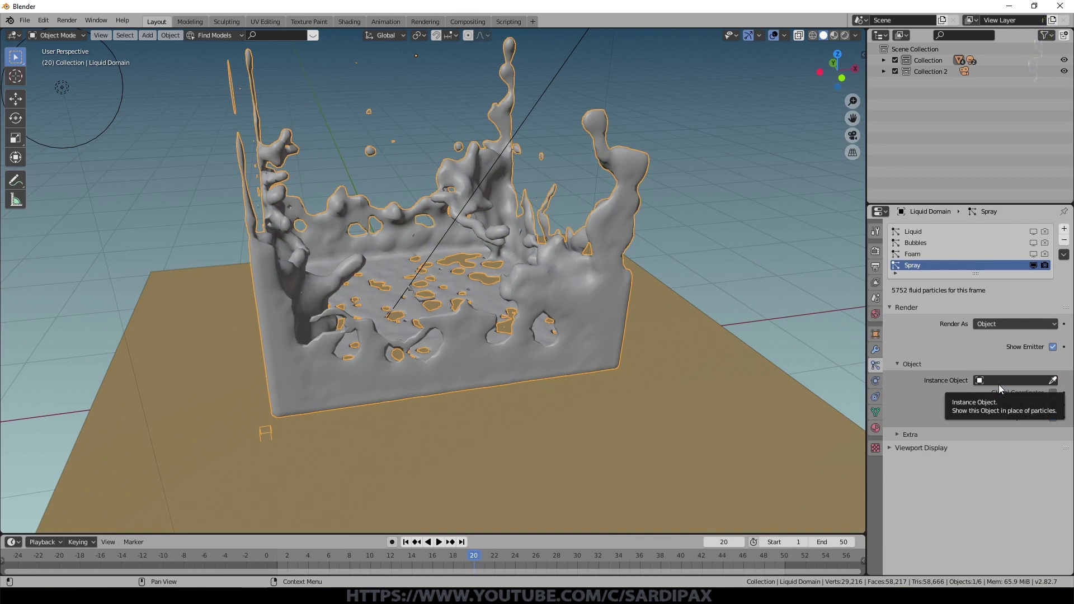
click(999, 383)
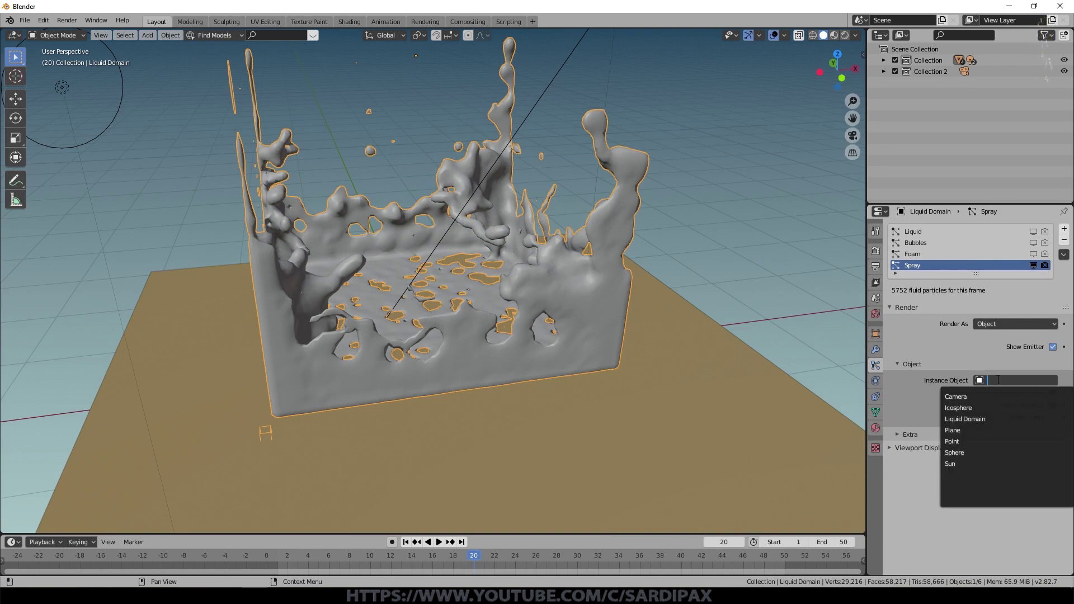
click(975, 408)
- Scale the icosphere down to about 0.25
mouse_move(619, 182)
middle_down()
mouse_move(660, 224)
mouse_move(598, 211)
mouse_move(612, 202)
middle_up()
scroll(708, 295, down, 6)
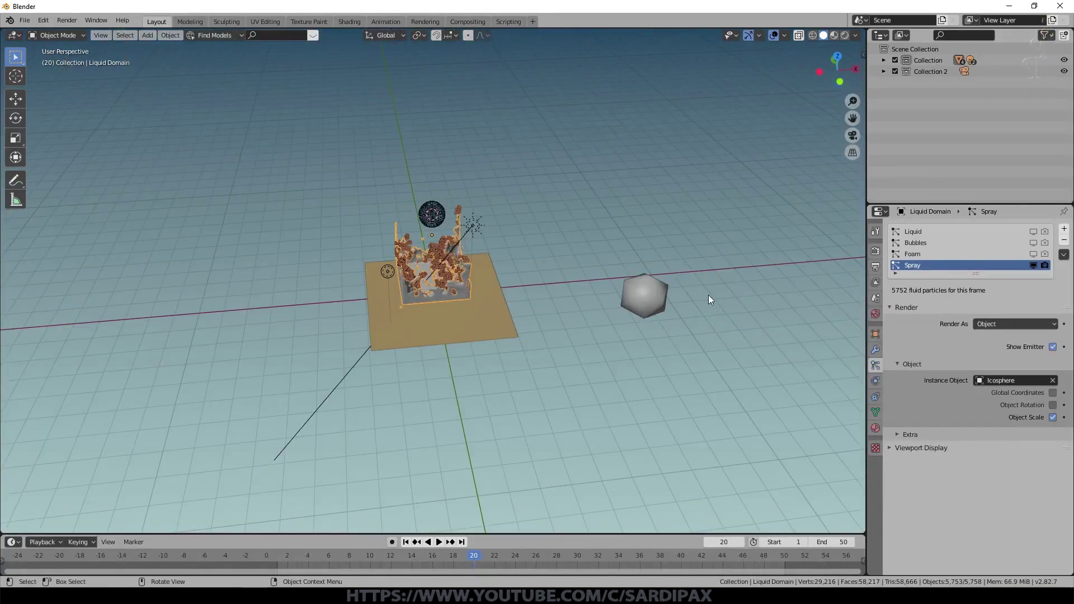
click(654, 296)
scroll(688, 193, up, 8)
key(s)
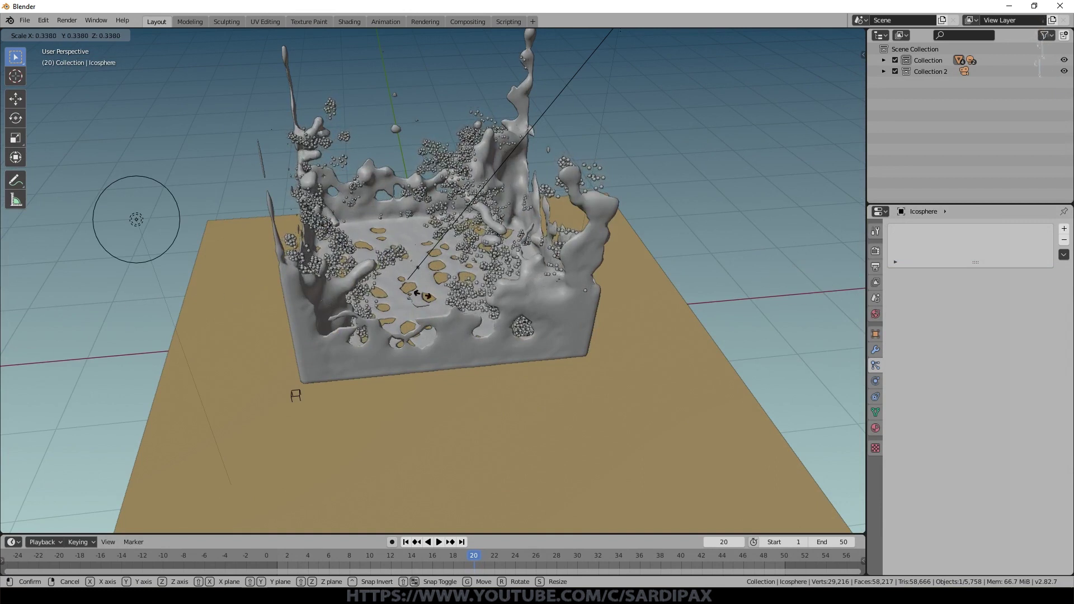
click(456, 302)
scroll(462, 290, up, 5)
mouse_move(544, 287)
middle_down()
mouse_move(583, 322)
mouse_move(546, 304)
middle_up()
scroll(392, 241, down, 4)
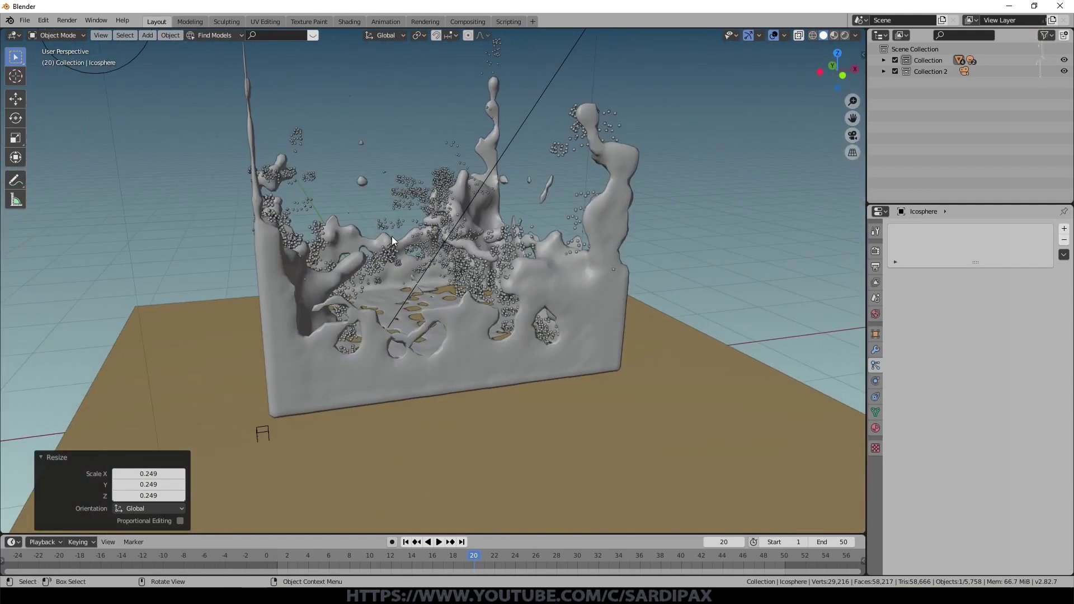
- Play the splash and stop it at frame 24
click(439, 542)
click(439, 542)
click(439, 543)
click(438, 542)
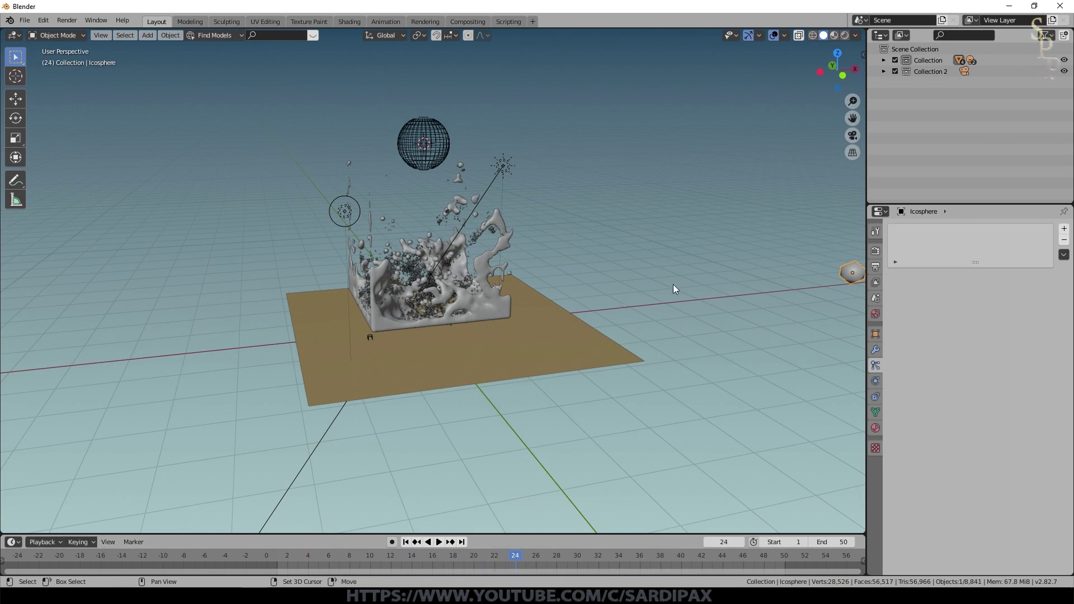
shift+middle_drag(678, 324, 788, 298)
- Duplicate the icosphere as Icosphere.001 and flip its normals in Edit Mode
key(shift+d)
click(782, 256)
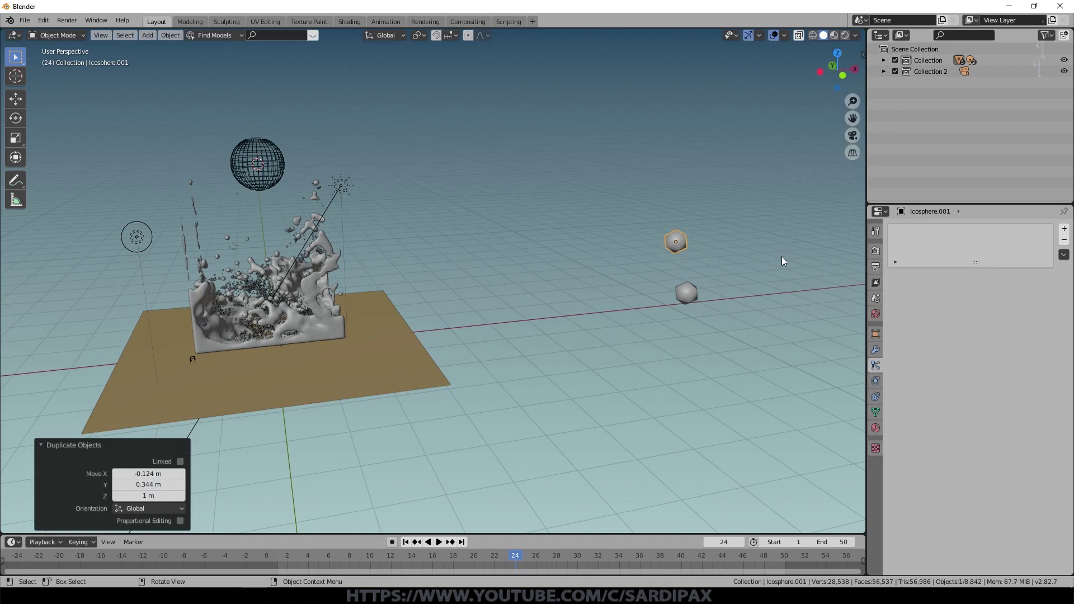
click(883, 60)
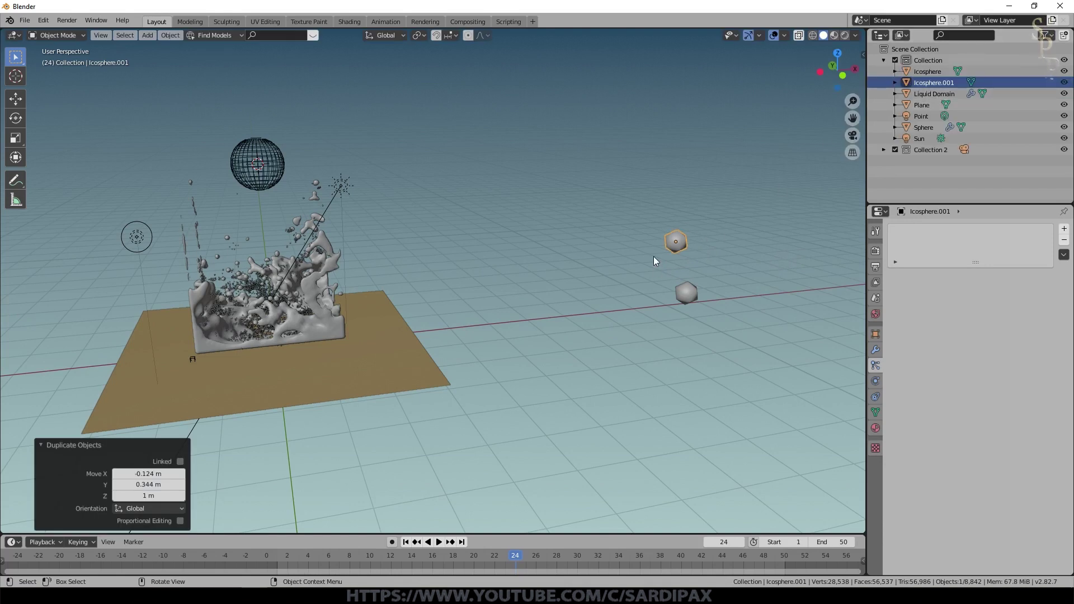
key(Tab)
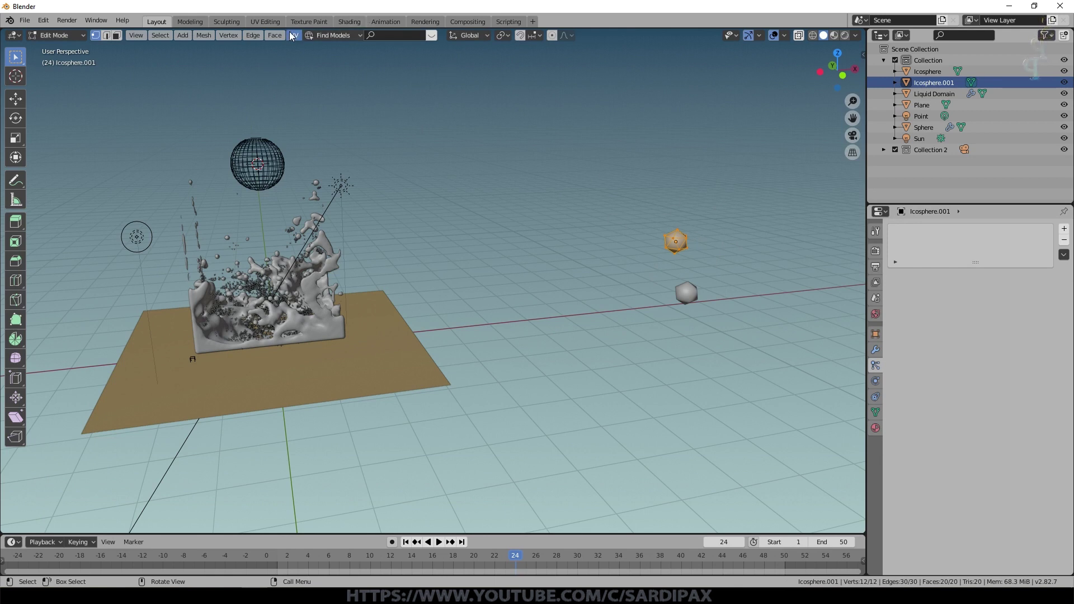
click(204, 36)
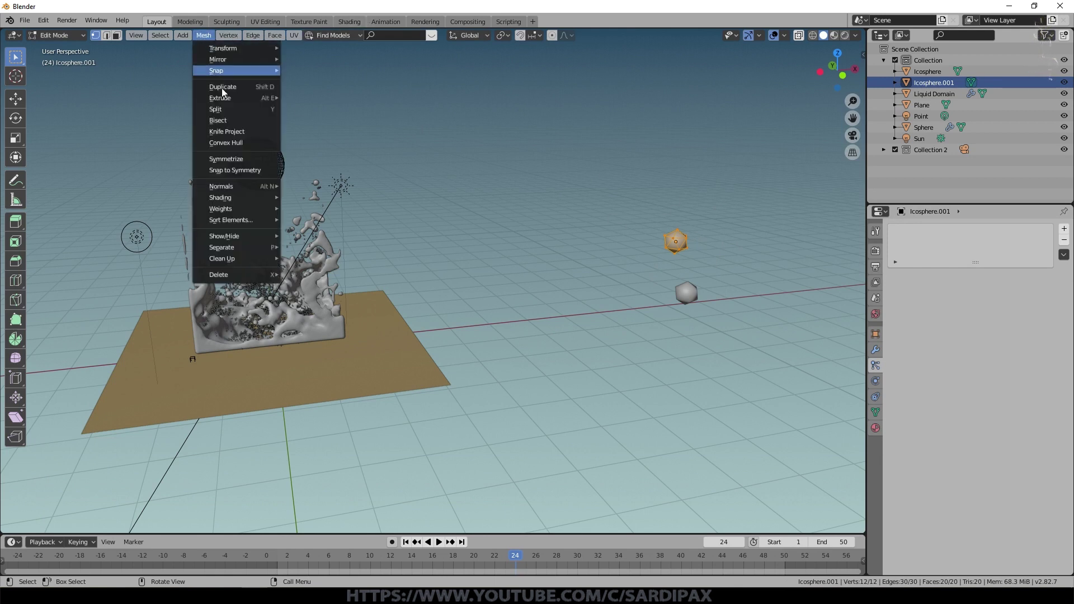
mouse_move(221, 186)
click(310, 186)
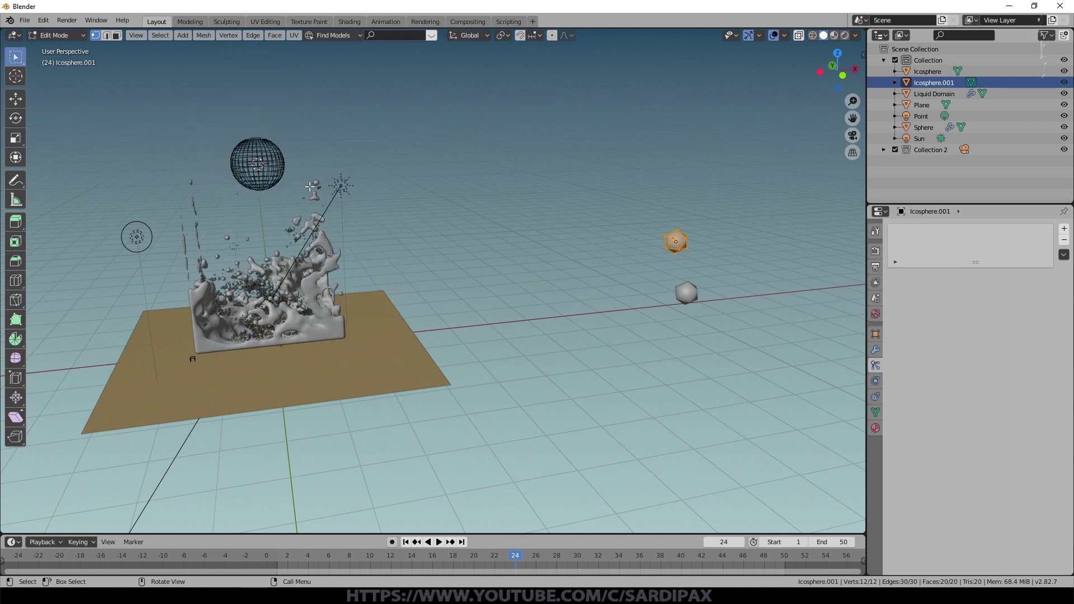
scroll(730, 248, up, 1)
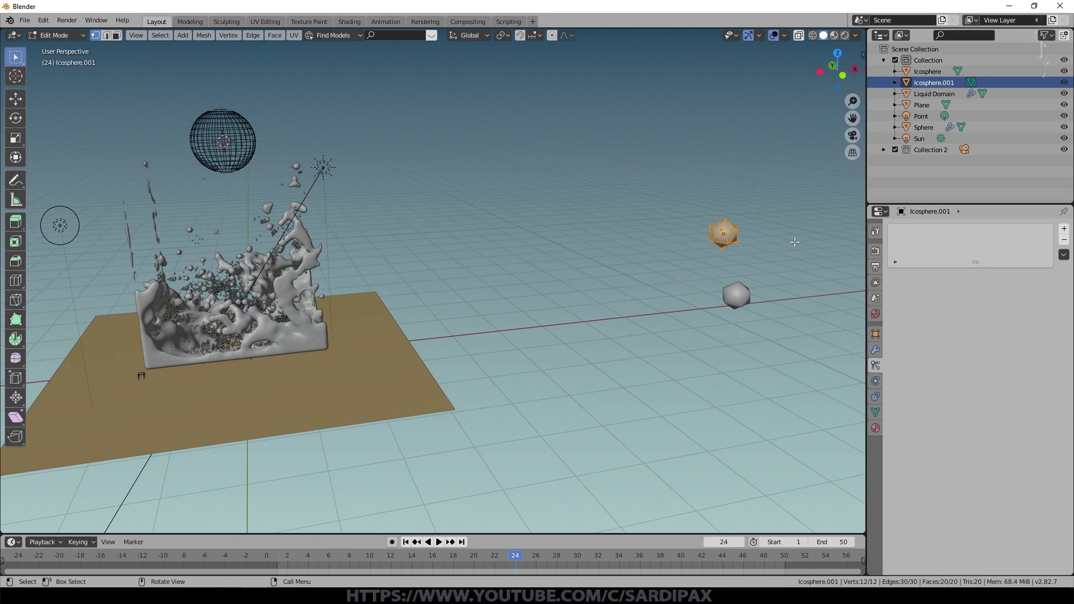
key(Tab)
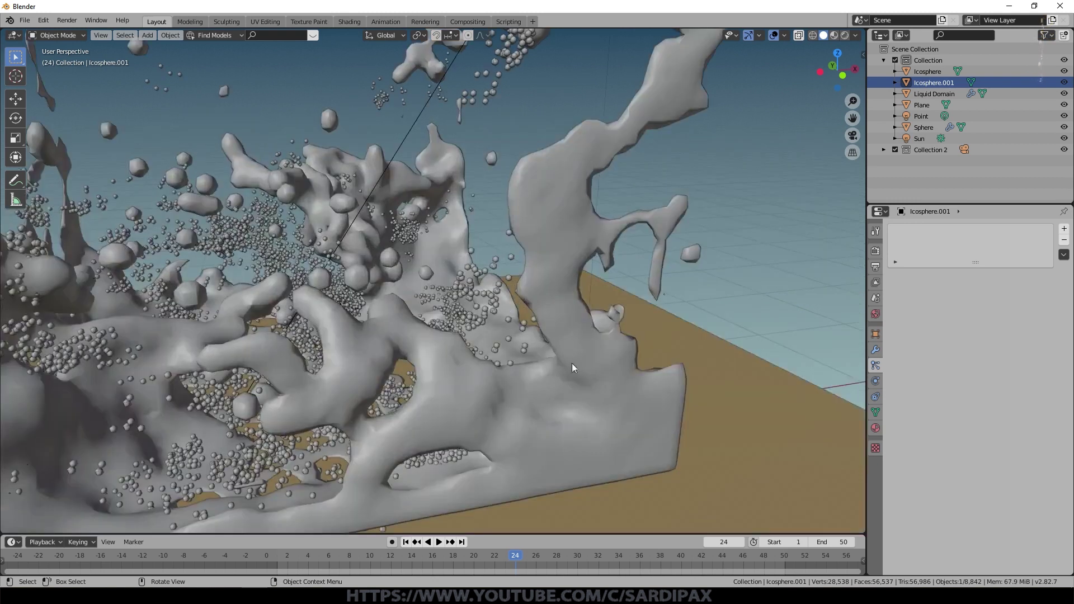
- Select the liquid domain and turn bubble particles on for viewport and render
click(565, 387)
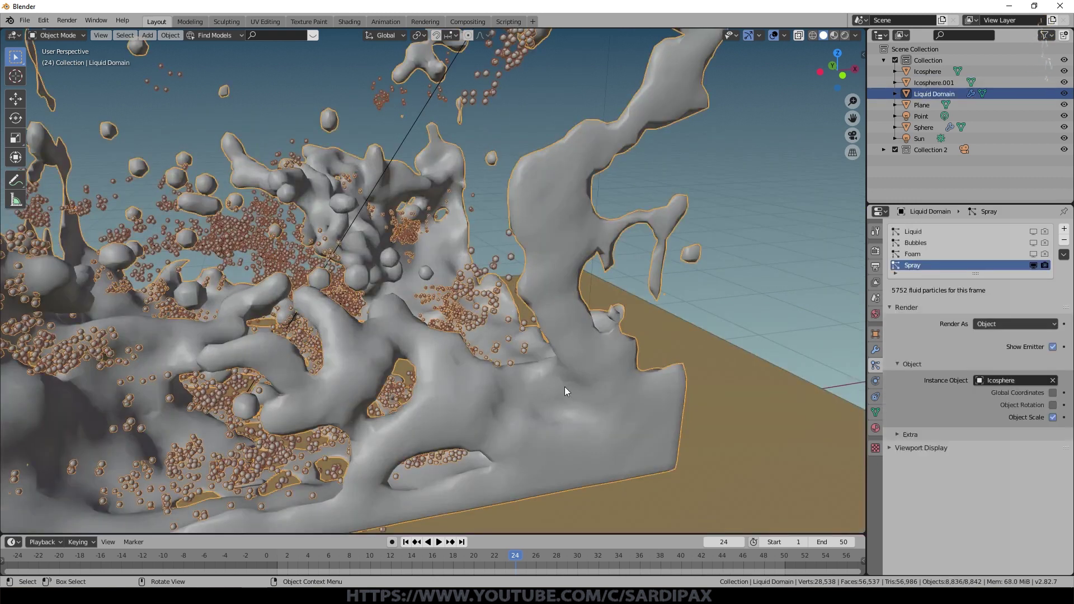
click(1033, 242)
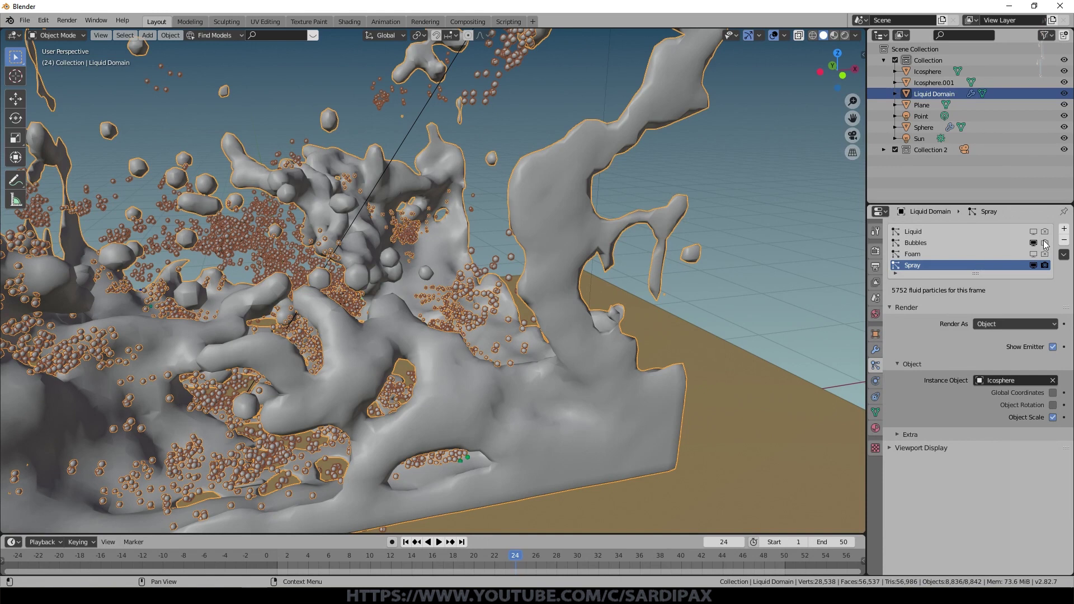
click(973, 242)
- Render Bubbles as Icosphere.001 instances and play the splash in rendered shading
click(997, 323)
click(993, 384)
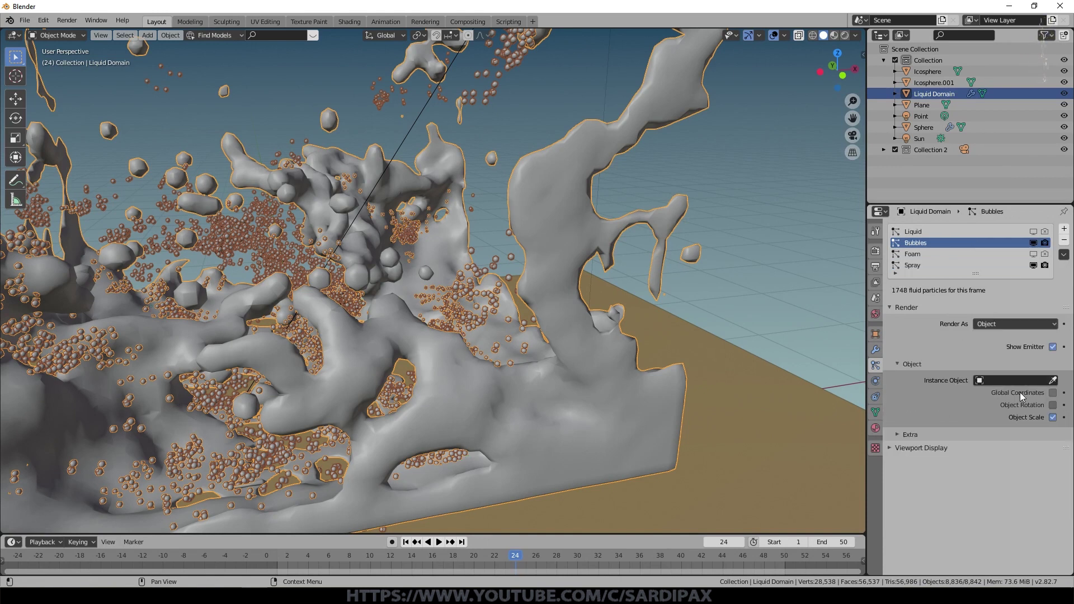
click(1012, 380)
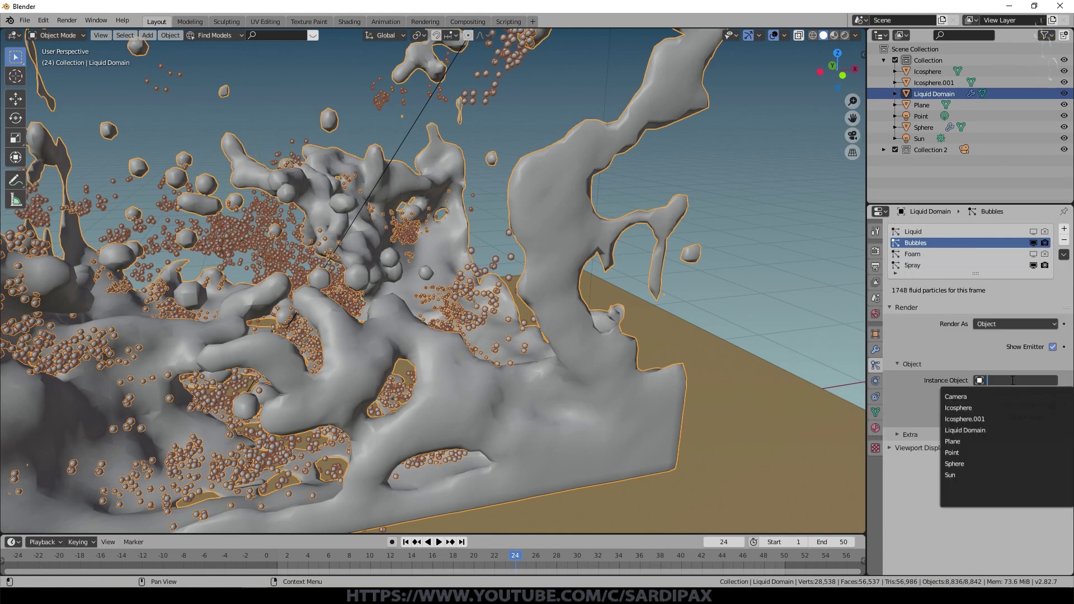
click(983, 419)
scroll(381, 472, down, 5)
click(439, 542)
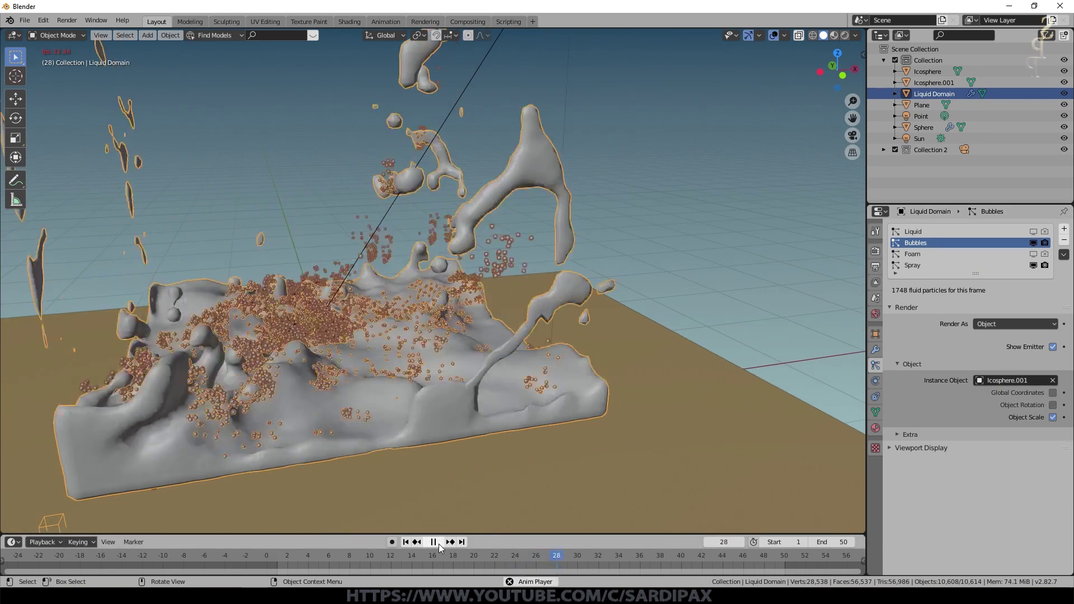
click(845, 36)
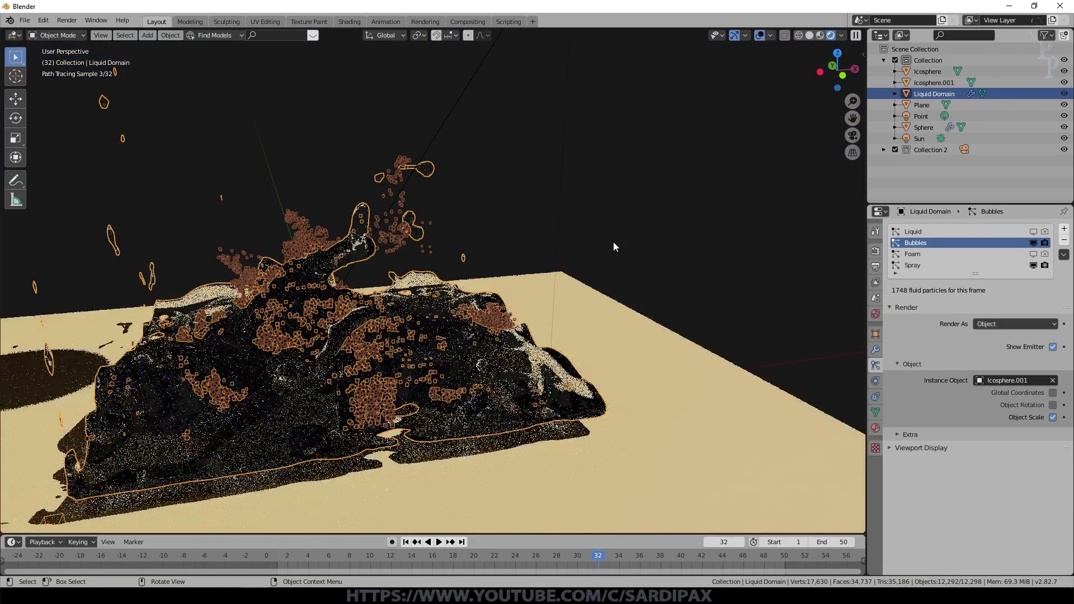
- Turn off viewport overlays and zoom in on the glassy liquid mesh
click(759, 36)
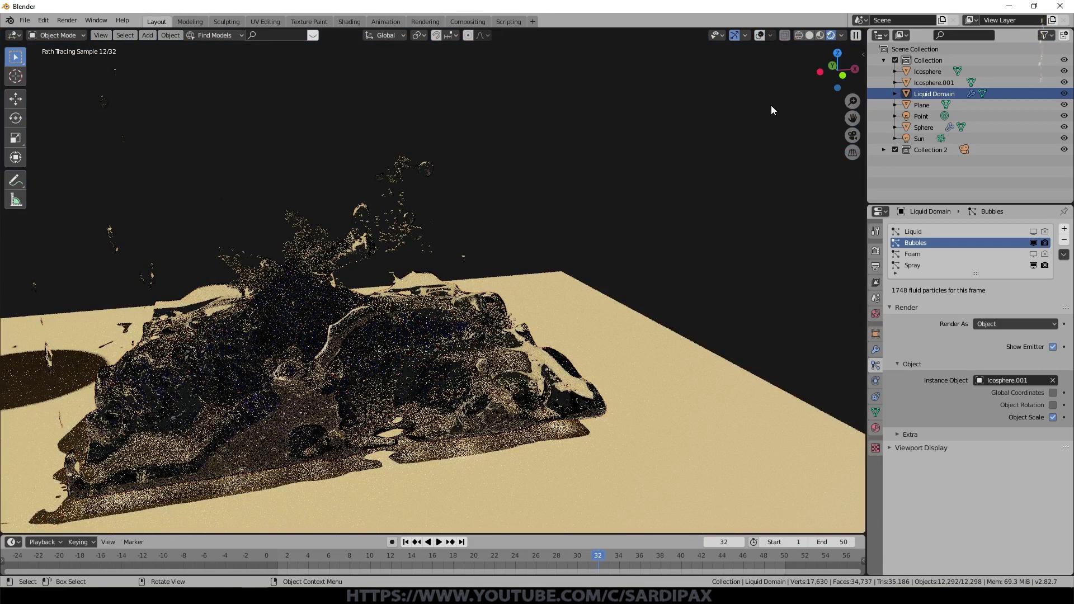
scroll(640, 249, up, 6)
scroll(692, 257, up, 2)
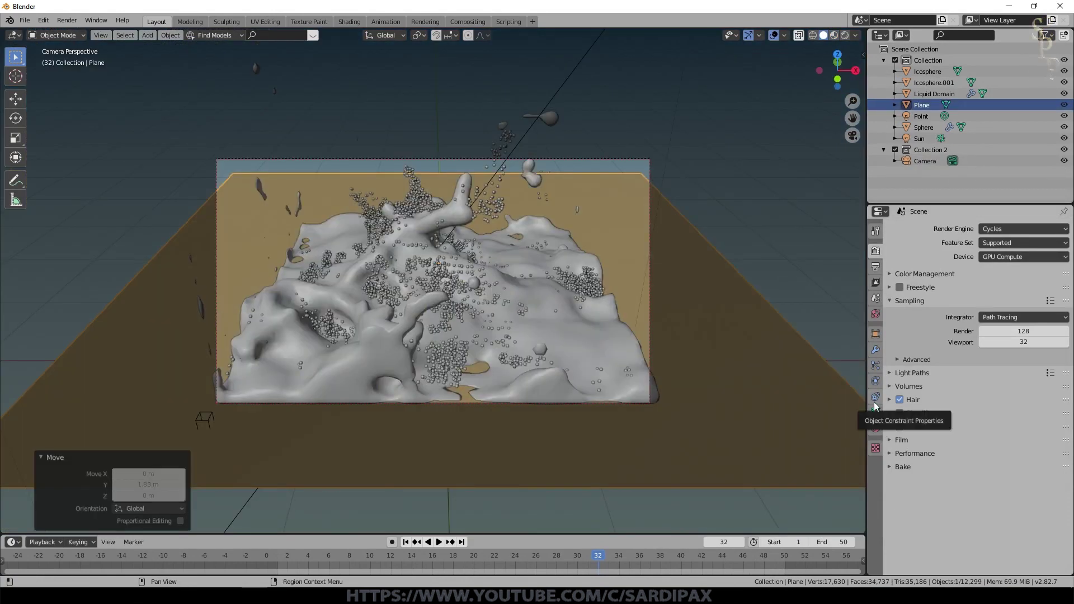
- Select the Liquid Domain and show foam particles in the viewport
click(876, 365)
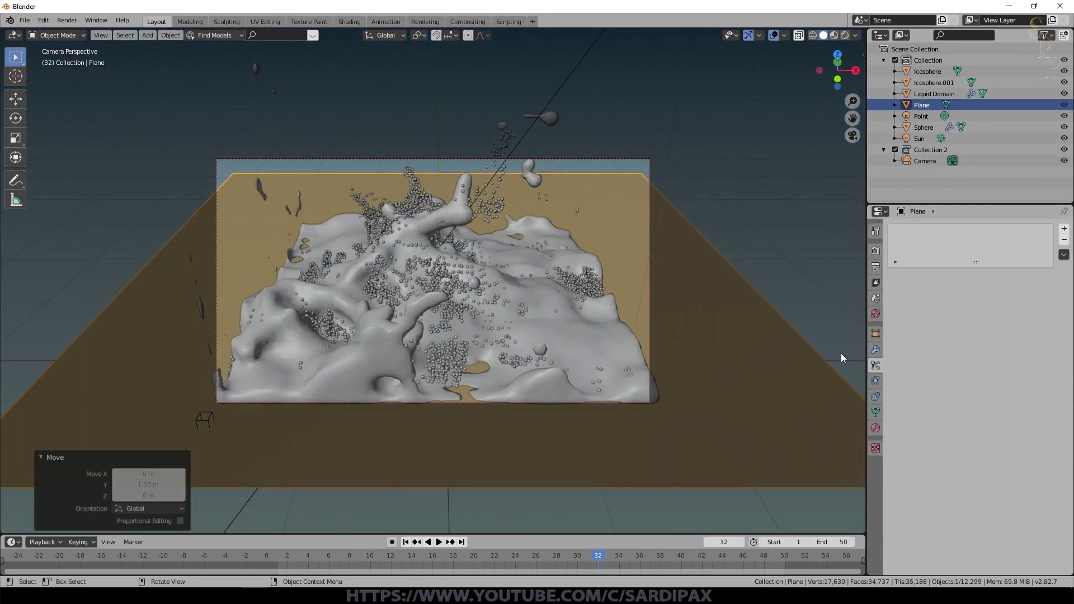
click(581, 345)
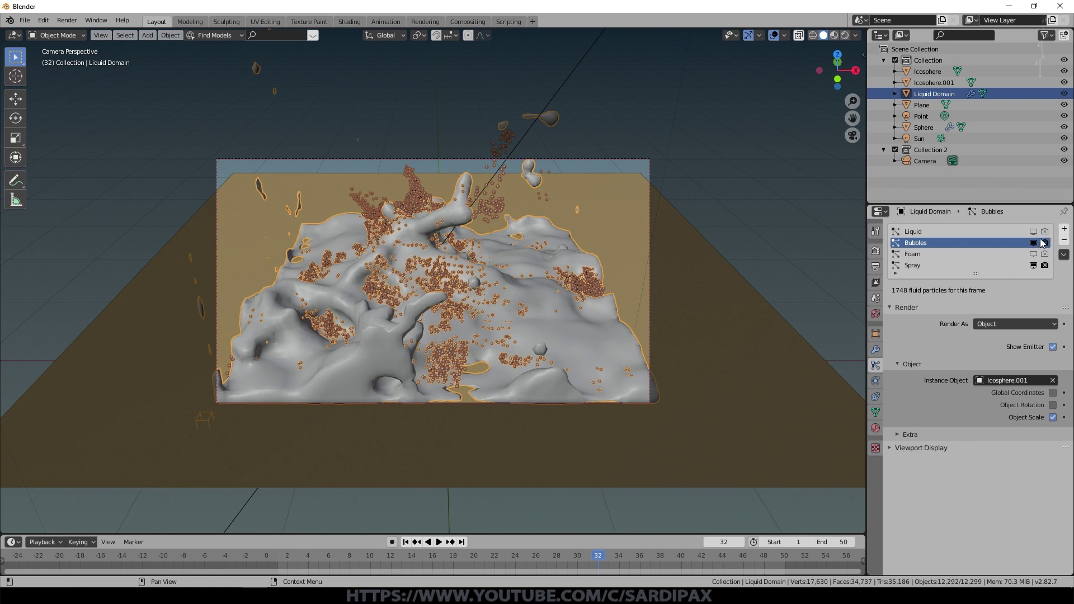
click(1033, 255)
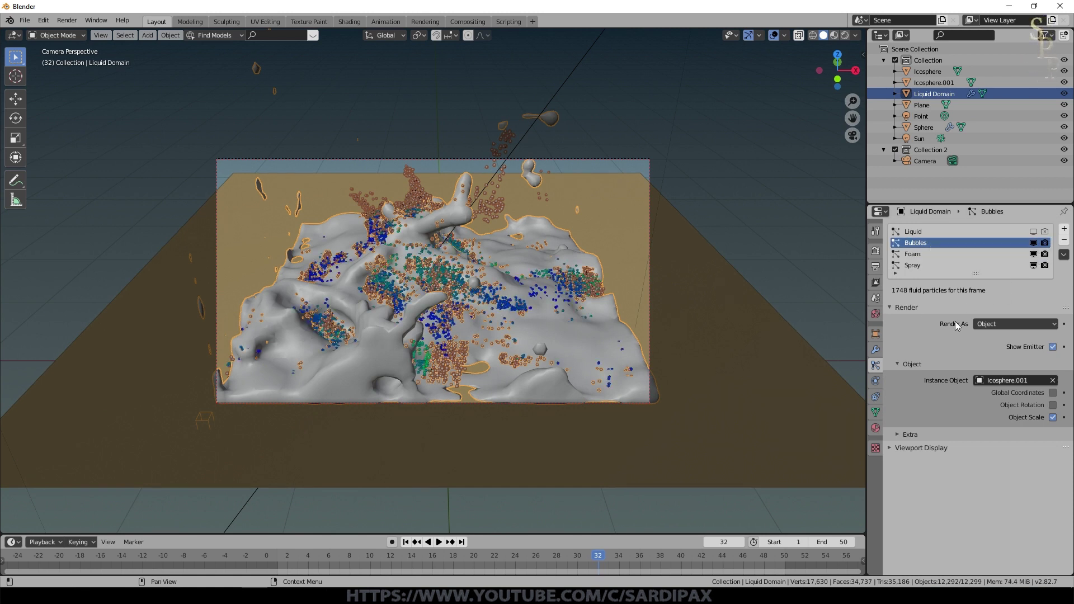
- Render Foam as Icosphere instances, then hide foam from viewport and render
click(960, 253)
click(1006, 324)
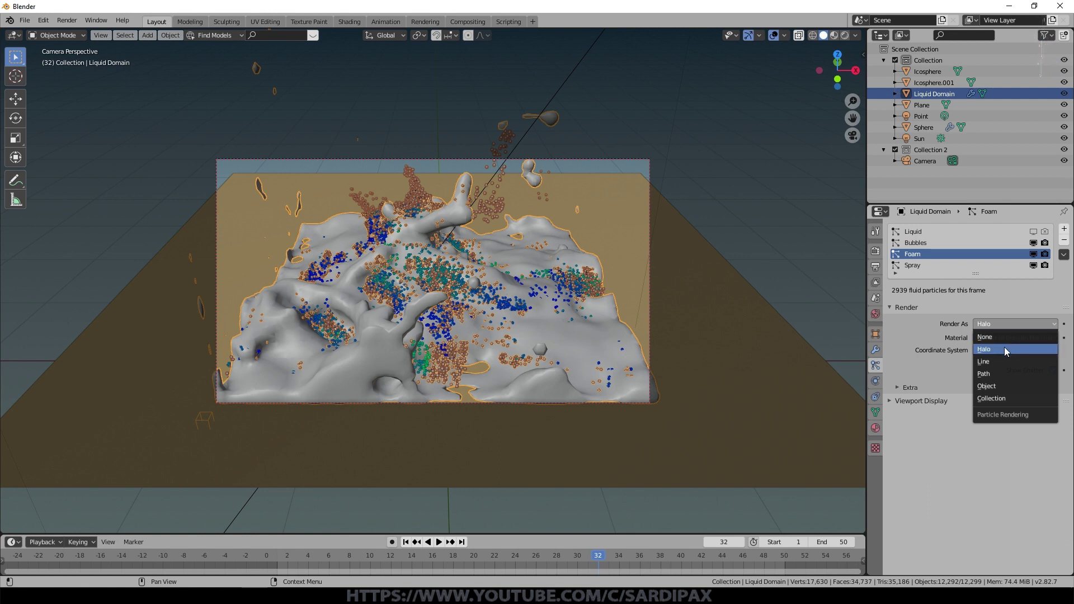
click(998, 387)
click(1006, 380)
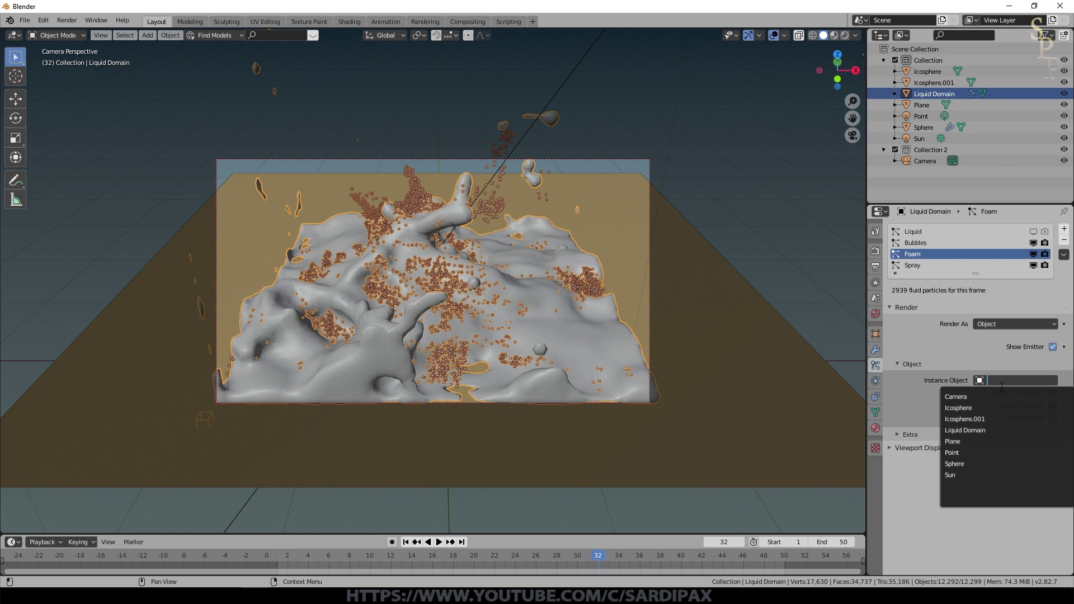
click(985, 408)
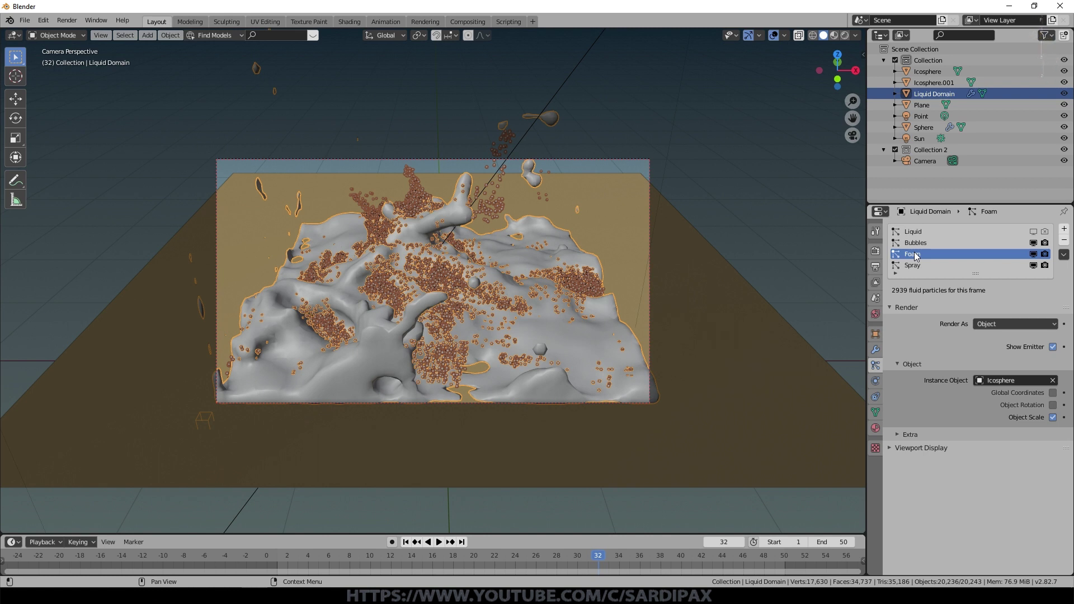
click(1033, 254)
click(1044, 255)
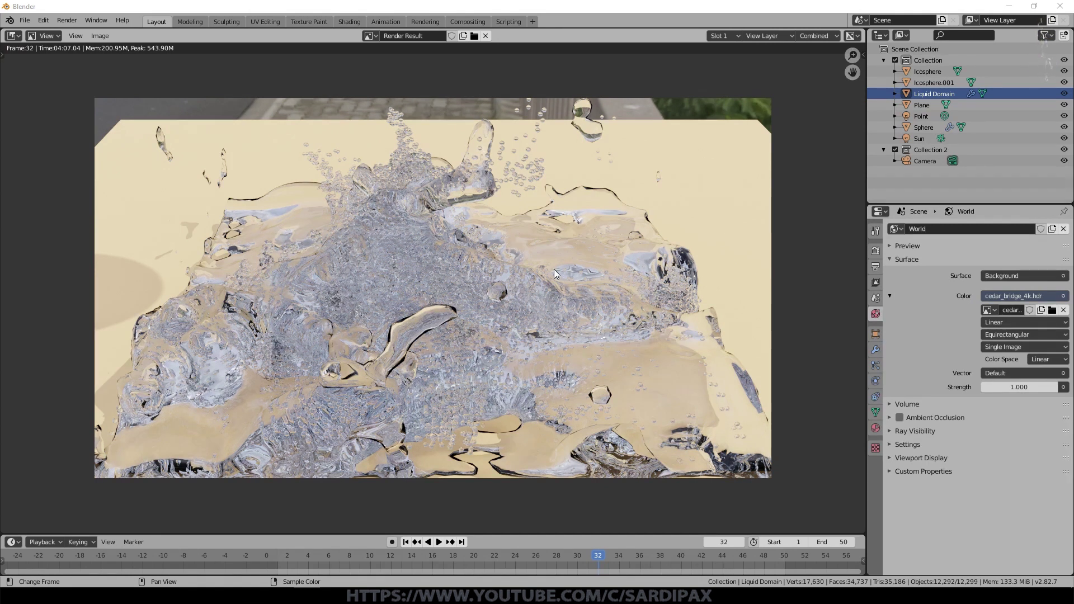
- Close the frame 32 render result and return to the 3D viewport
key(Escape)
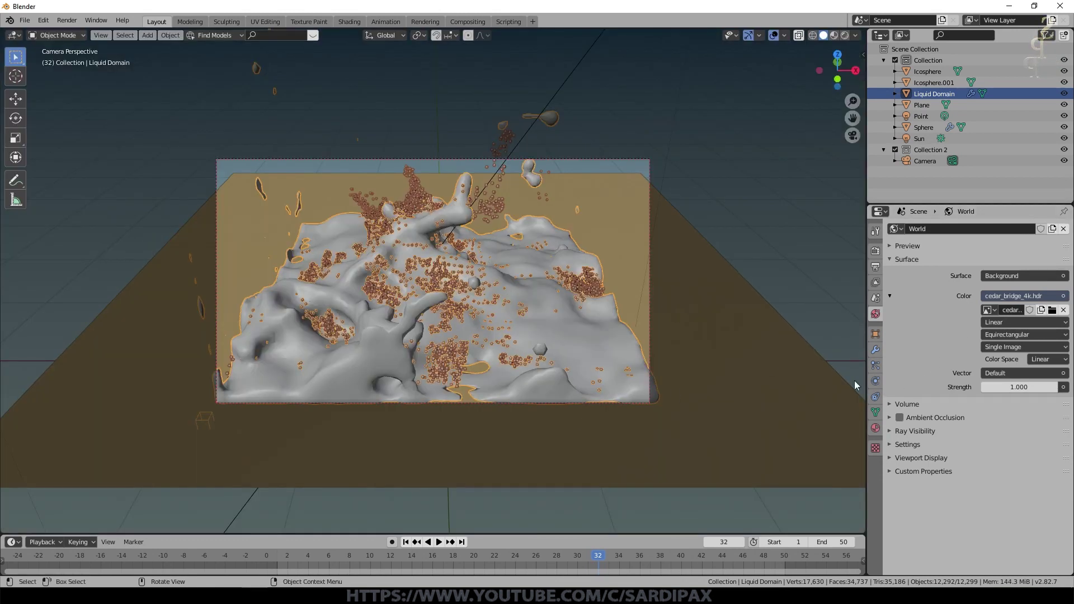
- Rewind to frame 1 and free the Liquid Domain's baked fluid data
click(406, 541)
click(875, 380)
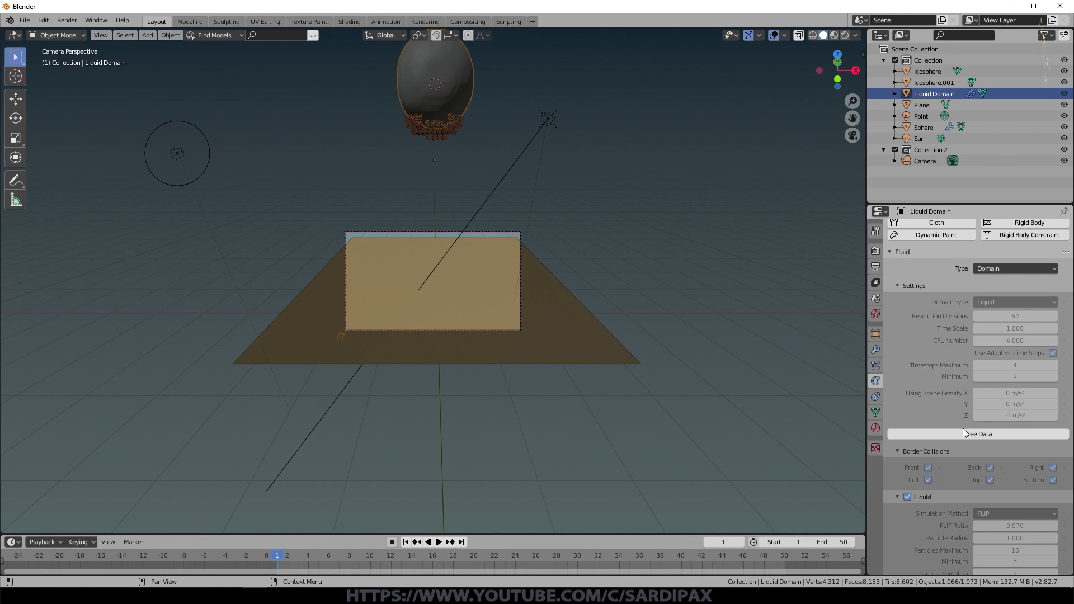
click(966, 434)
scroll(958, 354, down, 1)
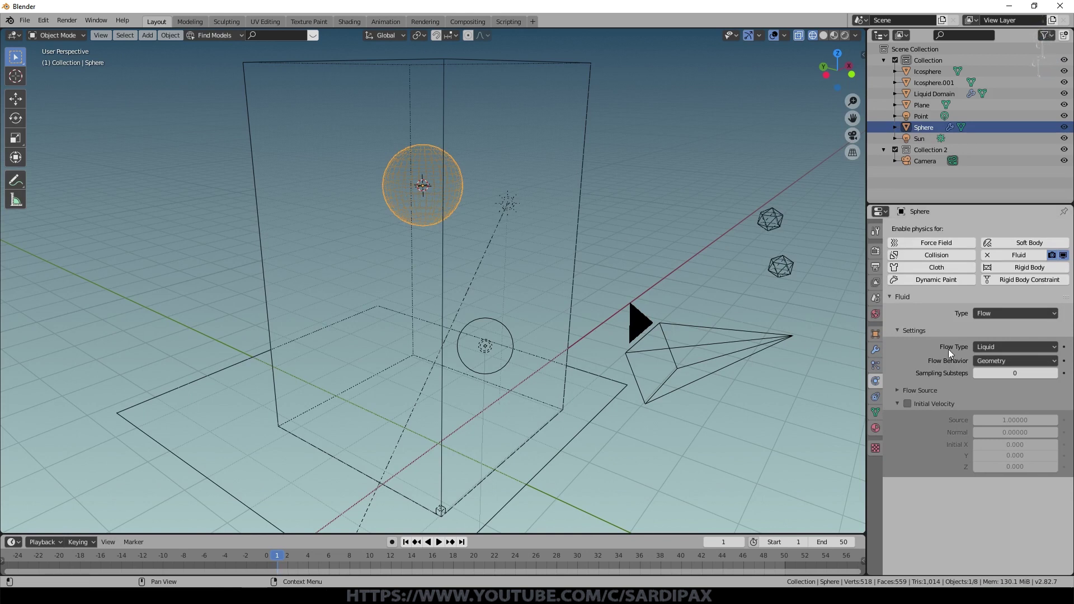
- Set the Sphere's Flow Behavior to Inflow, emitting from its mesh as flow source
click(1011, 362)
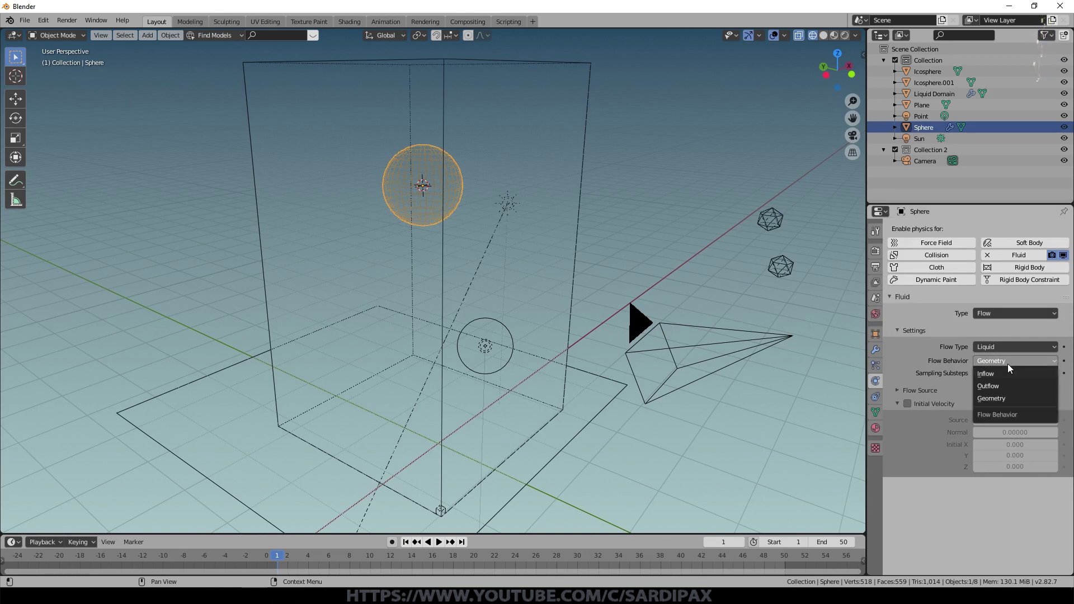
click(1003, 378)
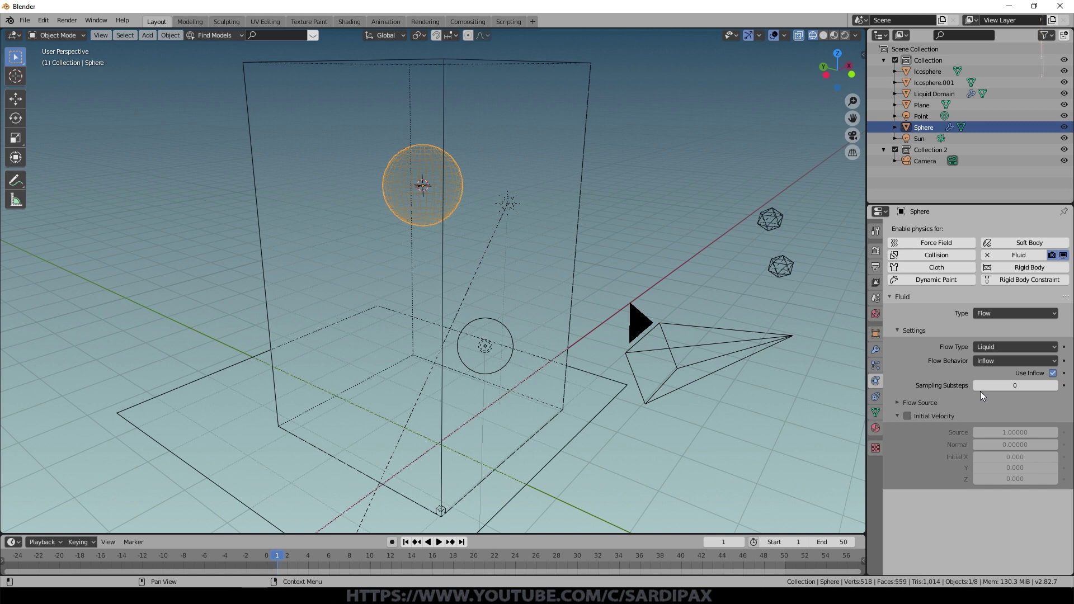
click(897, 402)
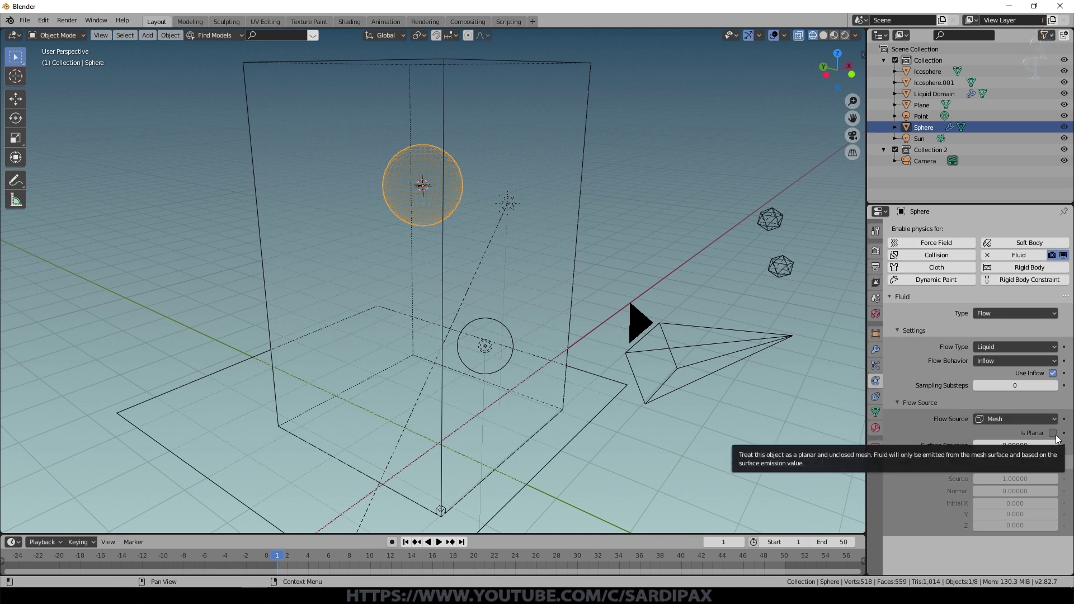
click(1001, 419)
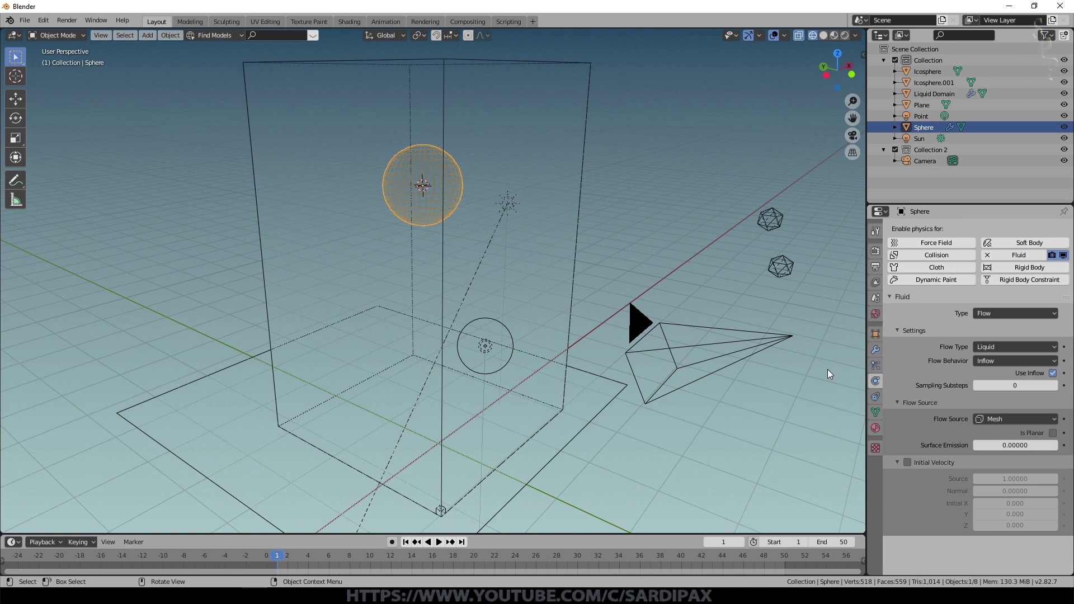
- Select the Liquid Domain and start baking, stopping the bake partway
click(573, 254)
click(968, 481)
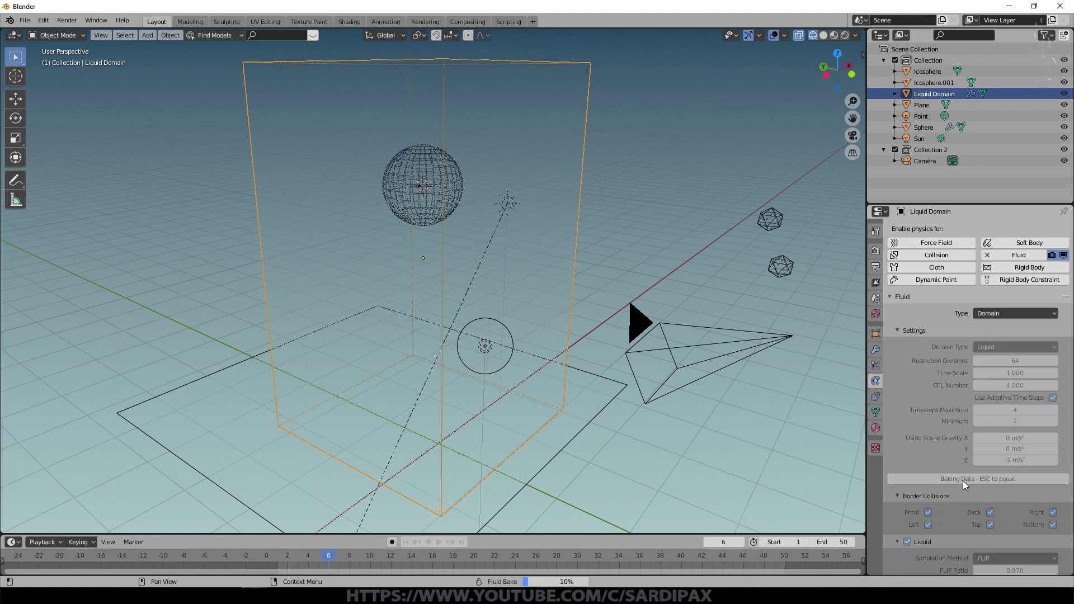
key(Escape)
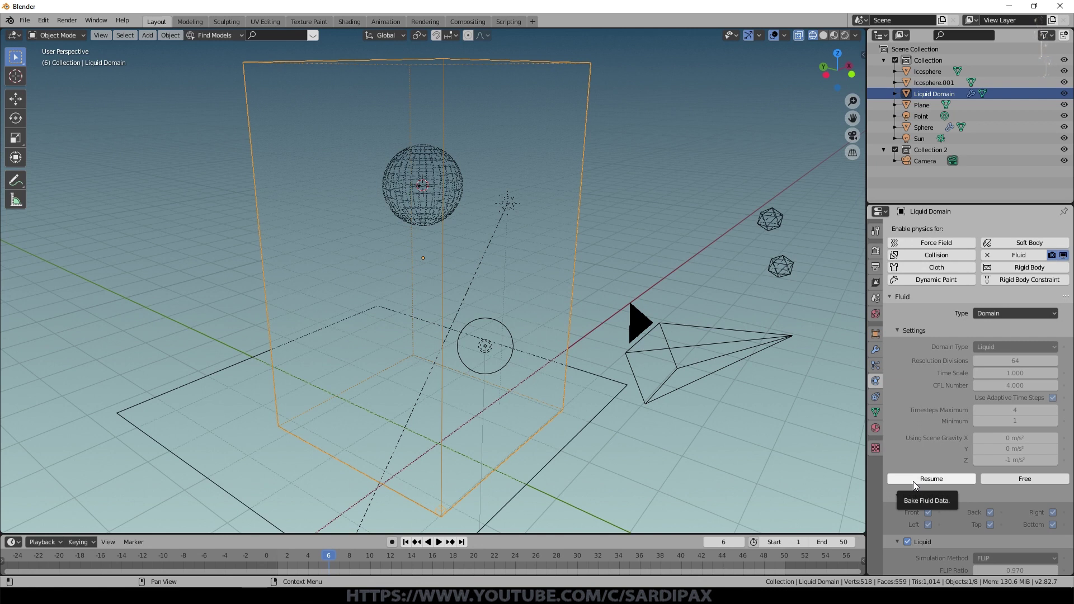
- Keep the cache type Modular, play the partial bake, and rewind to frame 1
scroll(931, 404, down, 10)
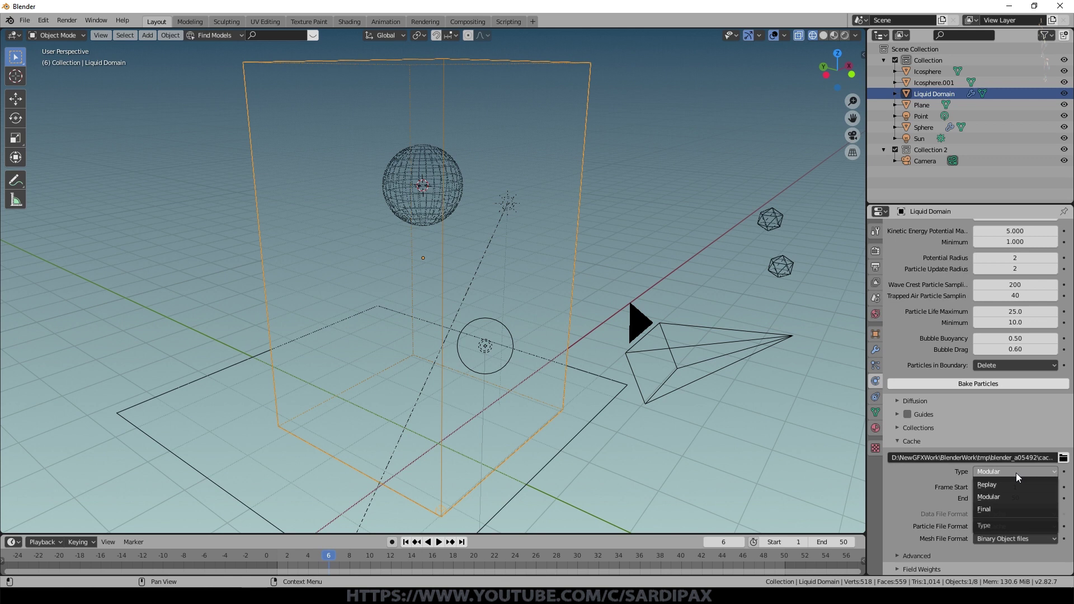
click(1015, 472)
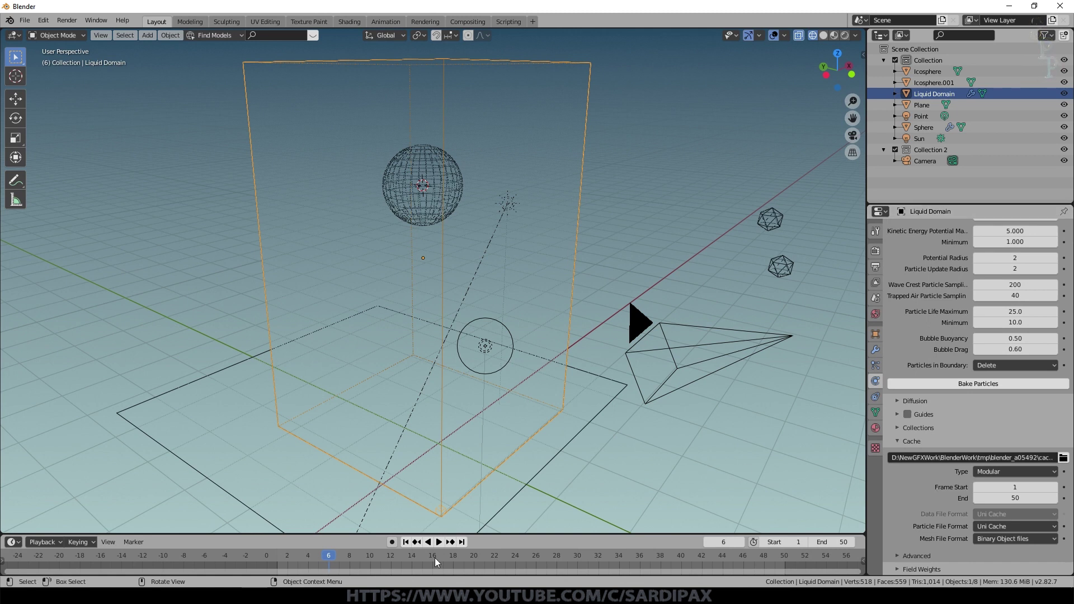
click(406, 541)
click(439, 547)
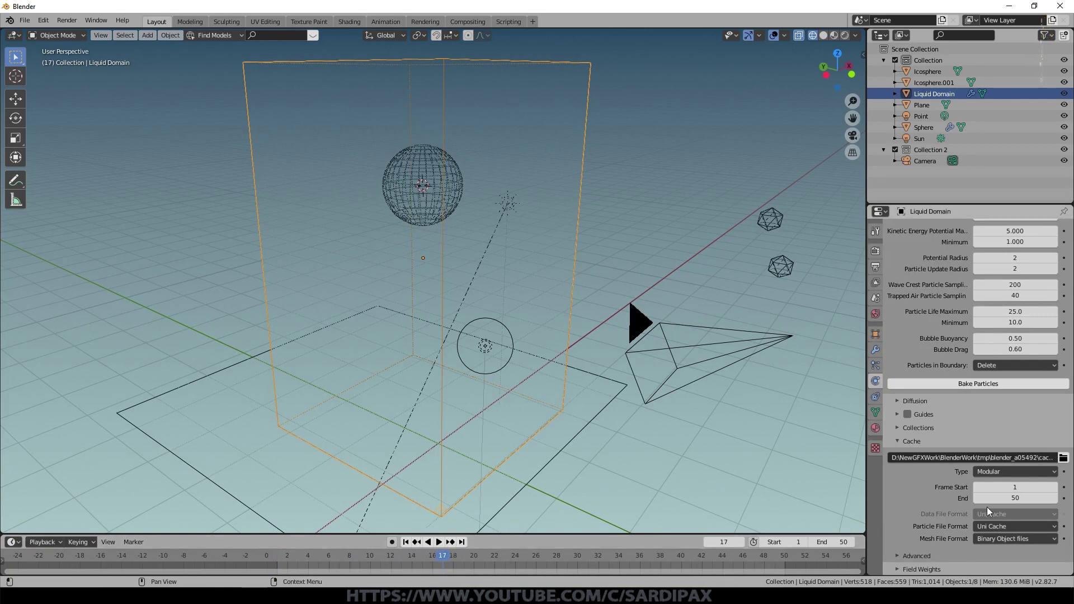
scroll(979, 308, up, 10)
scroll(979, 309, up, 5)
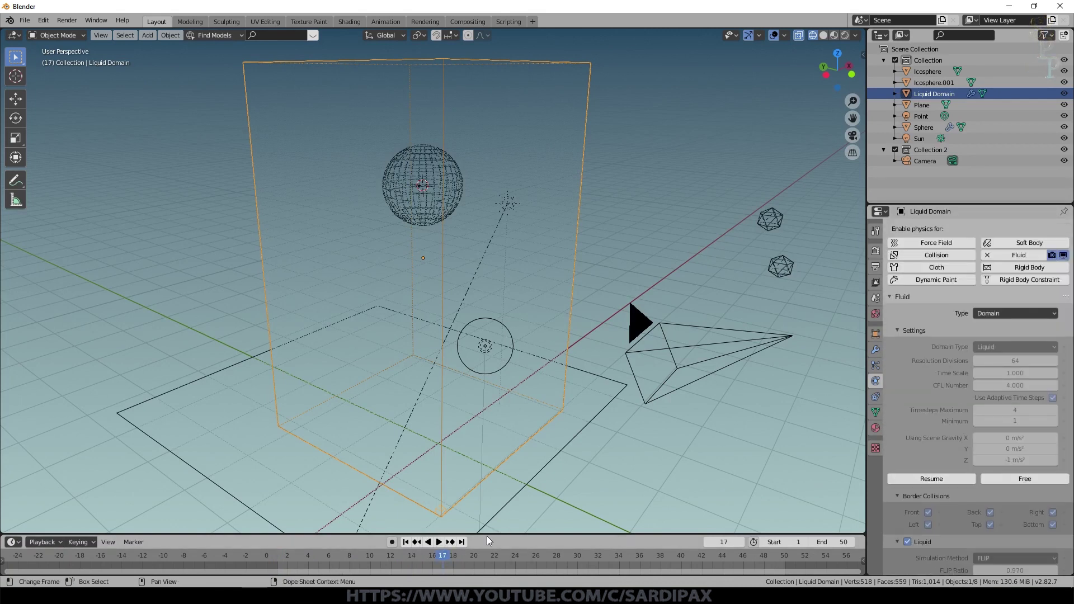
click(406, 542)
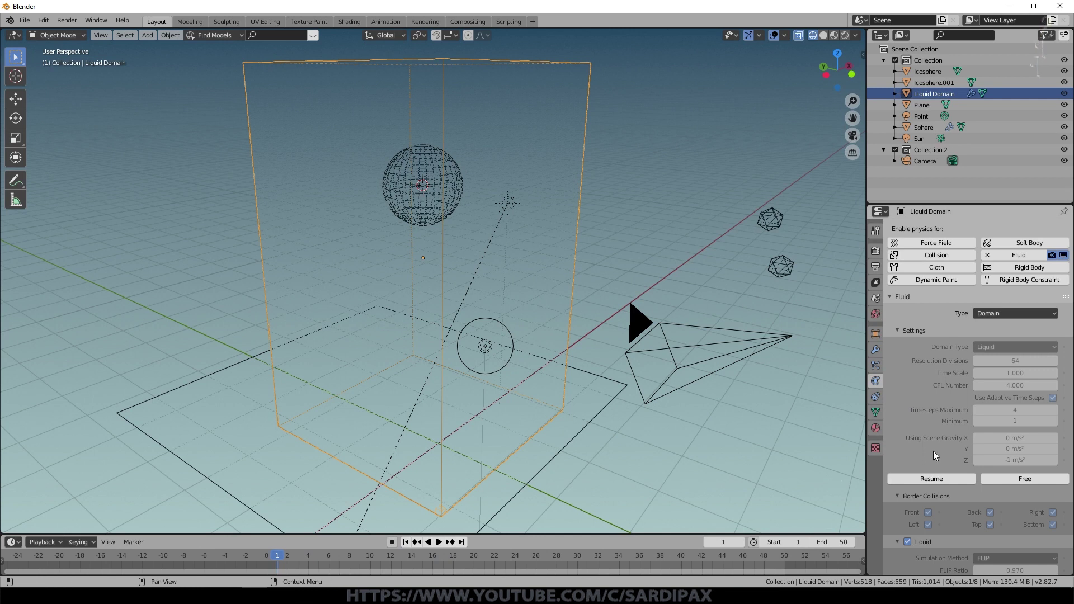
- Free the partial bake and turn off the Liquid option
click(1051, 481)
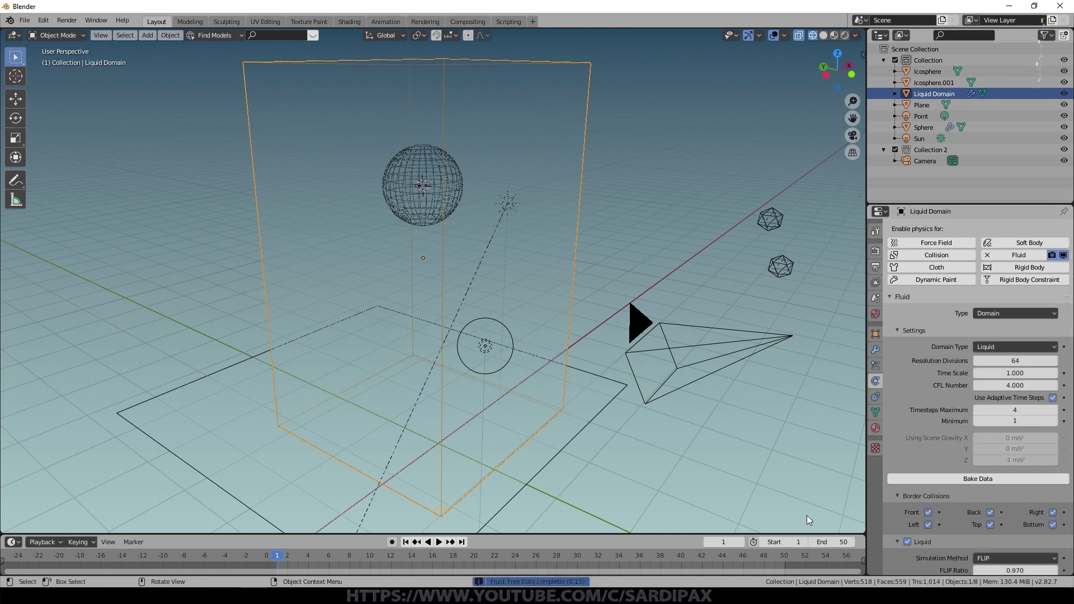
scroll(951, 427, down, 5)
click(907, 429)
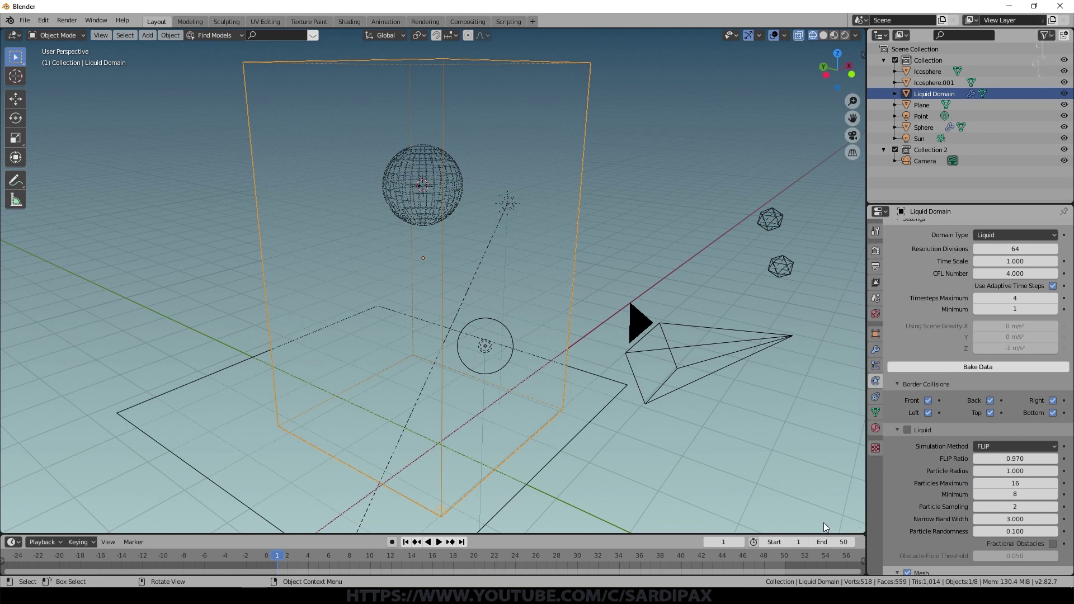
scroll(834, 487, down, 2)
scroll(906, 437, up, 5)
- Bake the fluid simulation data, play it back, and rewind to frame 1
click(895, 479)
click(438, 542)
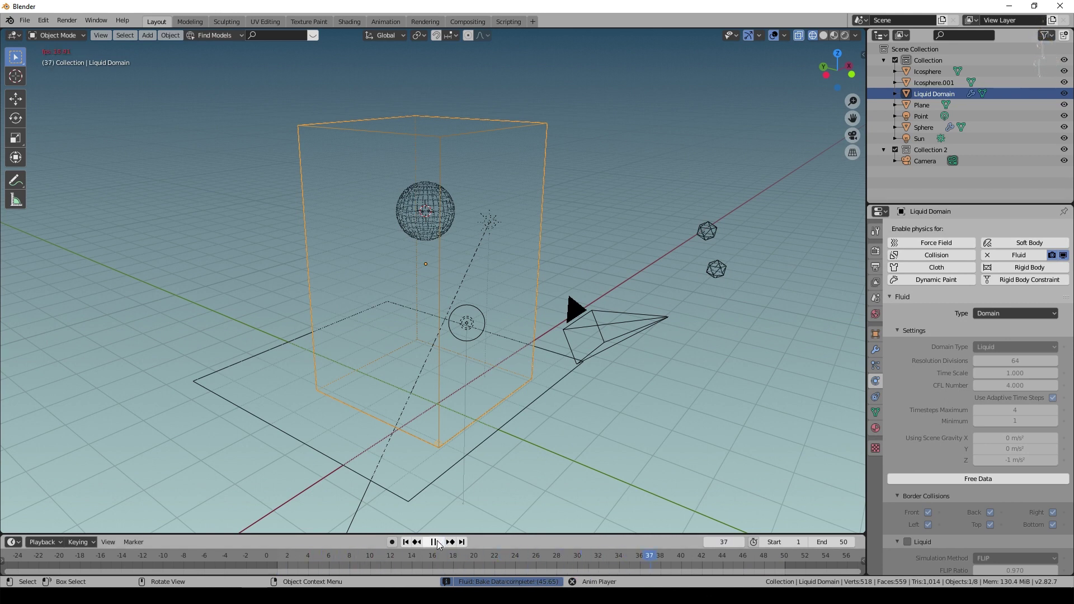
click(434, 542)
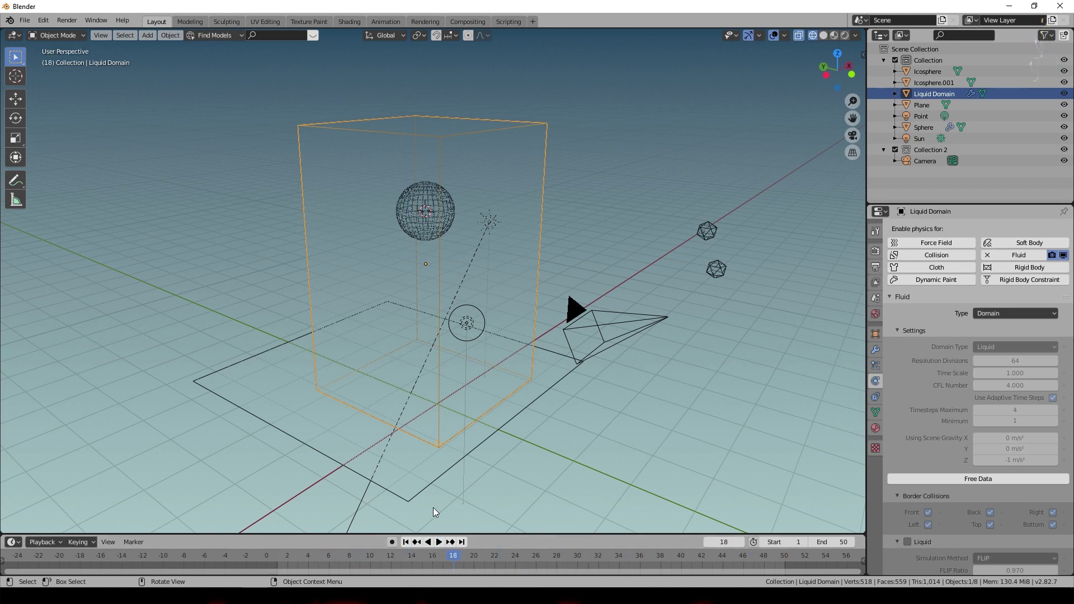
click(408, 541)
- Bake the liquid surface mesh and play it back from frame 1
scroll(1014, 331, down, 1)
scroll(1014, 330, down, 9)
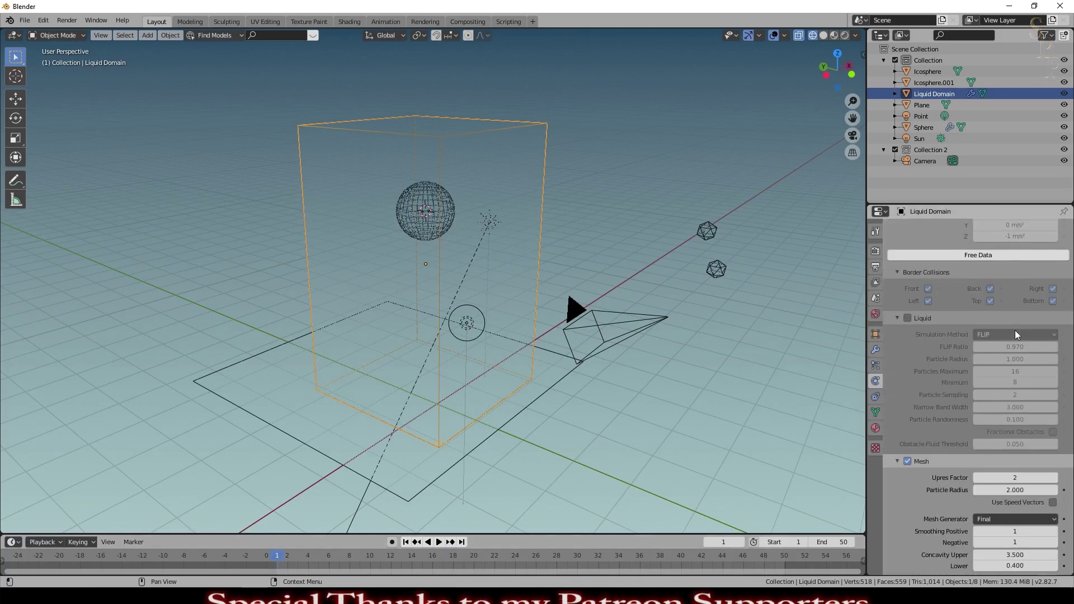
scroll(1015, 330, down, 5)
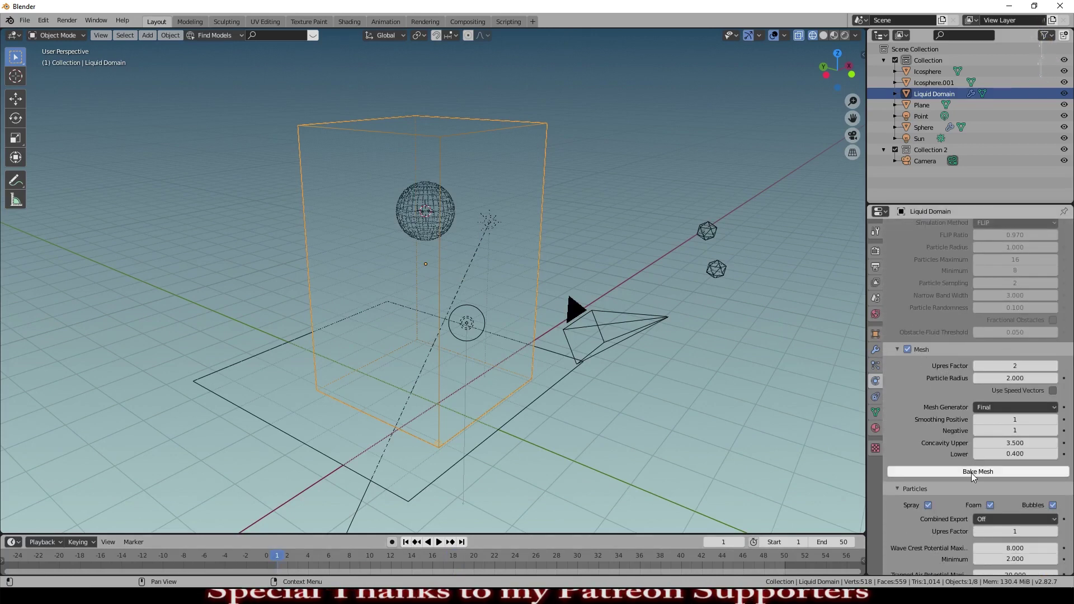
click(971, 472)
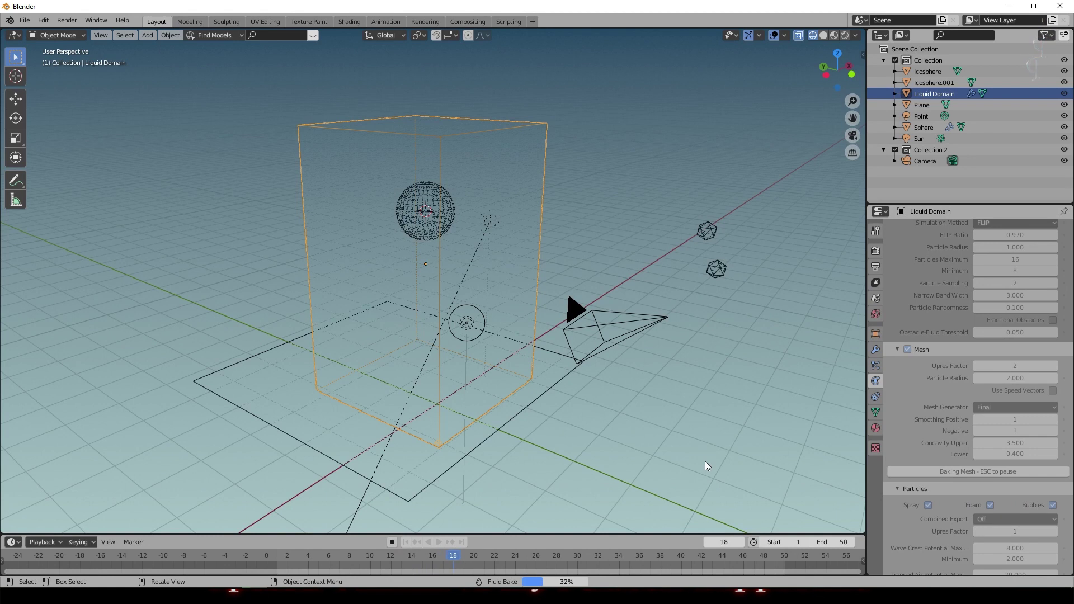
click(438, 541)
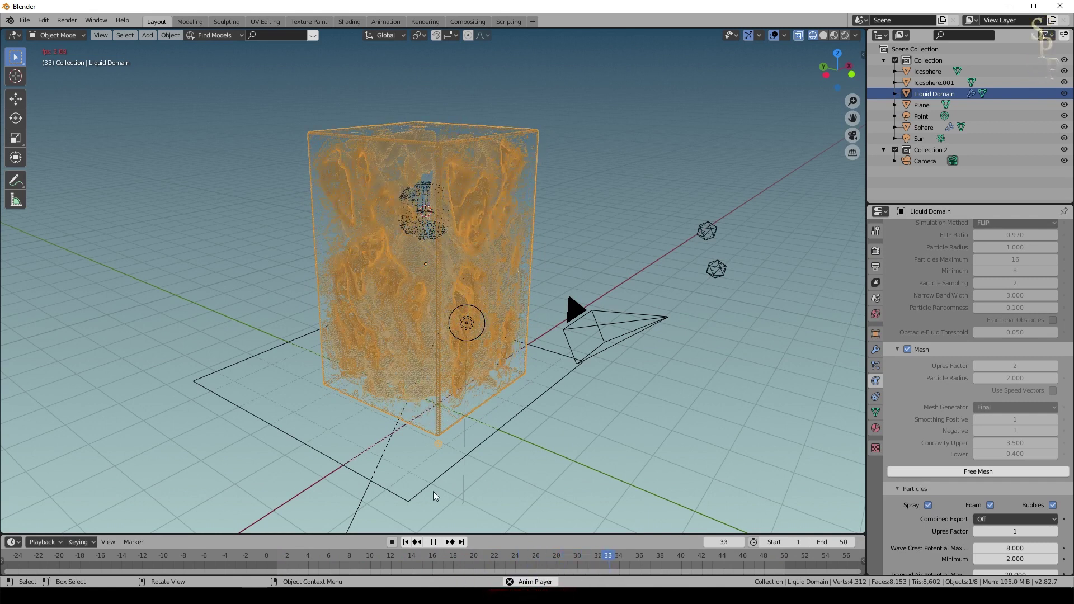
click(407, 542)
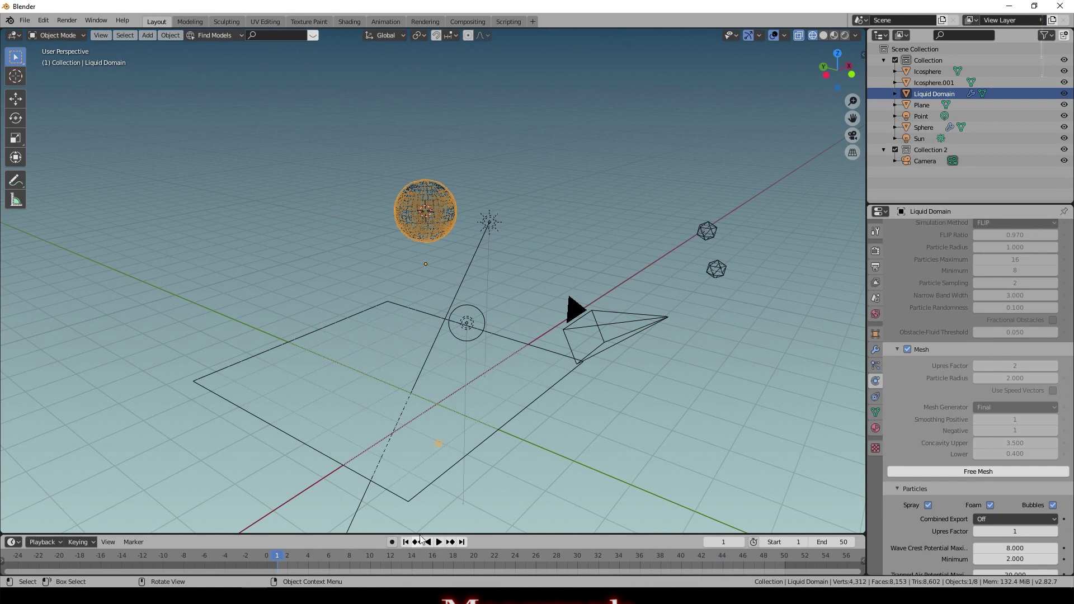
- Switch to Solid shading, orbit the view, and review the liquid animation
click(822, 35)
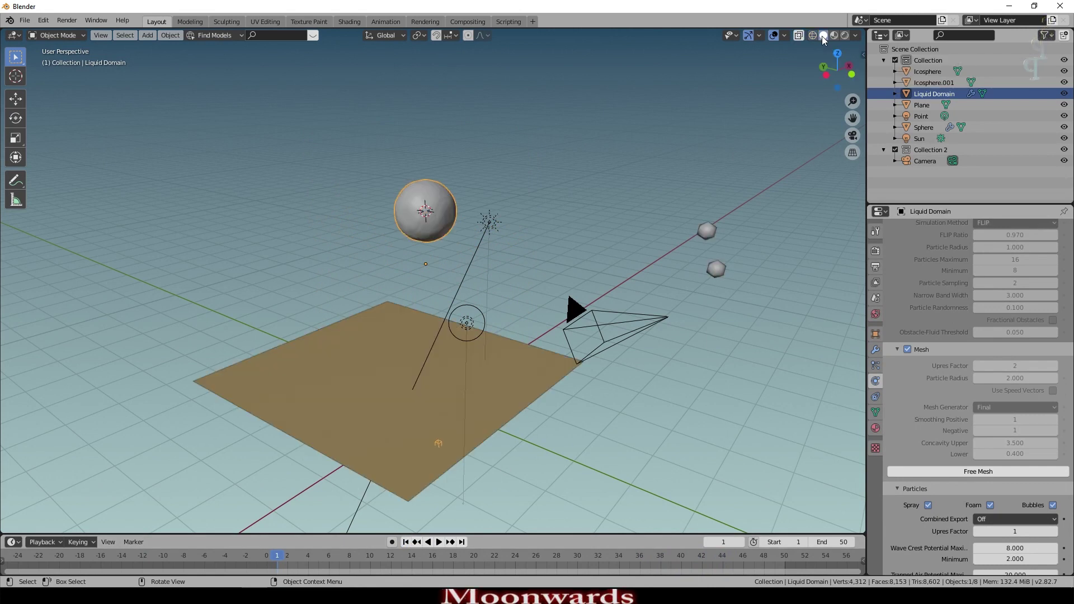
middle_drag(587, 257, 532, 253)
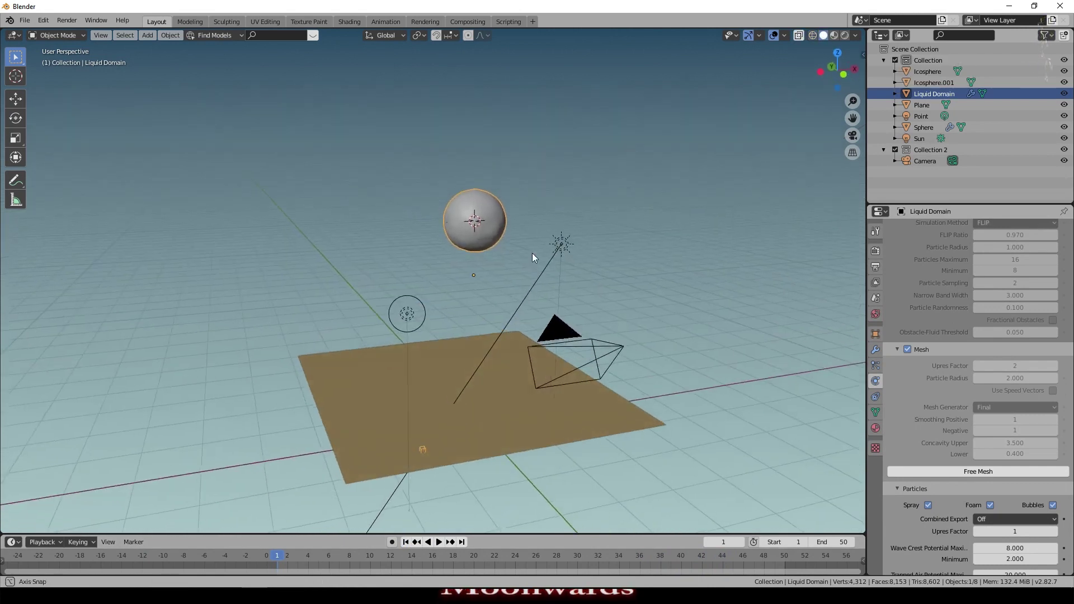
click(439, 542)
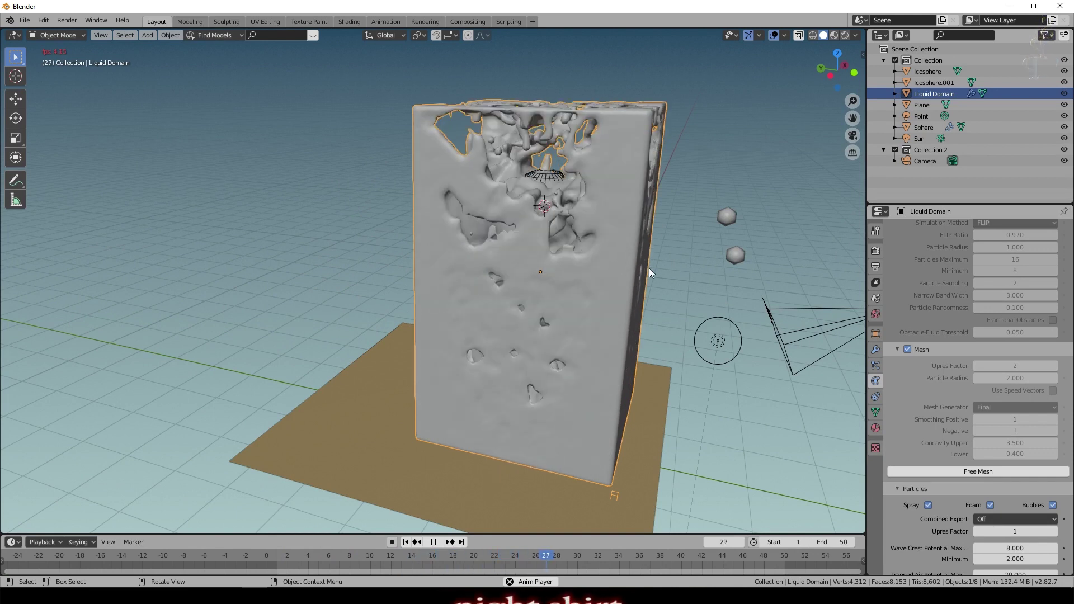
key(Escape)
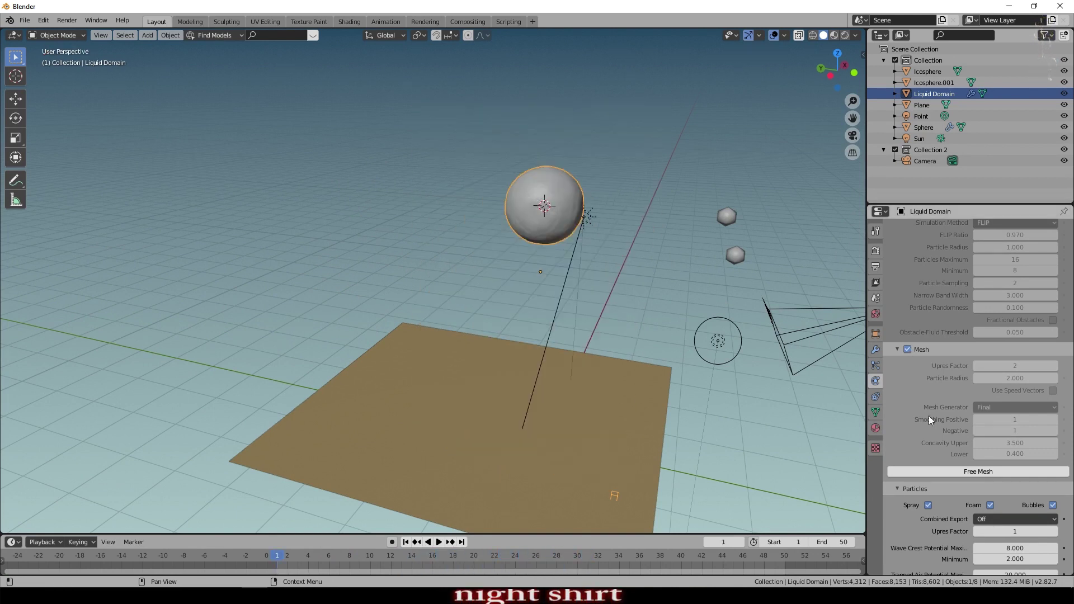
- Free the baked liquid mesh and the simulation data
click(959, 471)
scroll(955, 425, up, 2)
scroll(952, 384, up, 6)
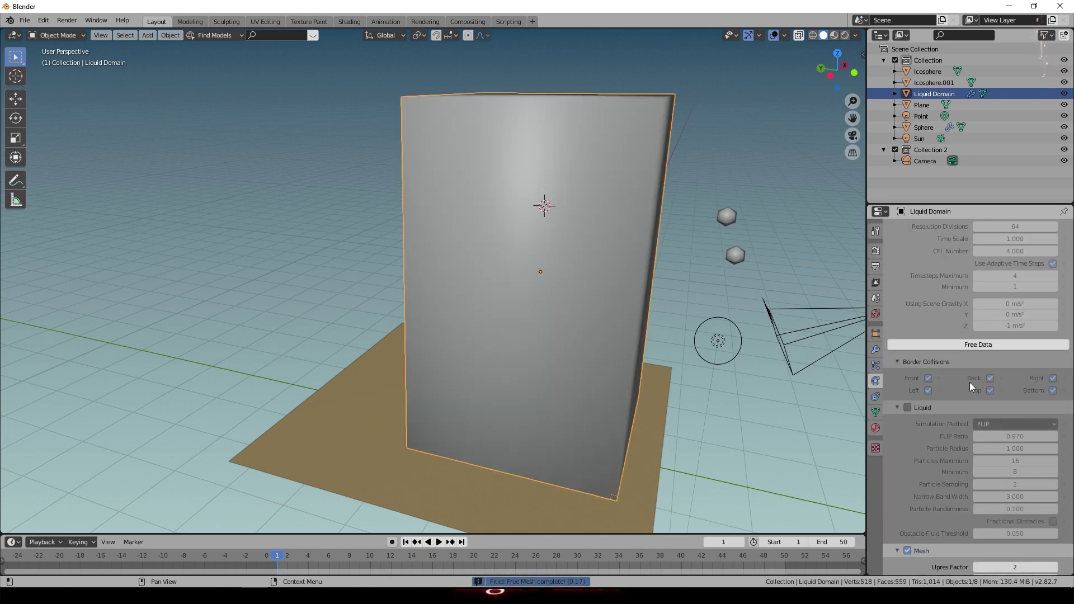
click(971, 347)
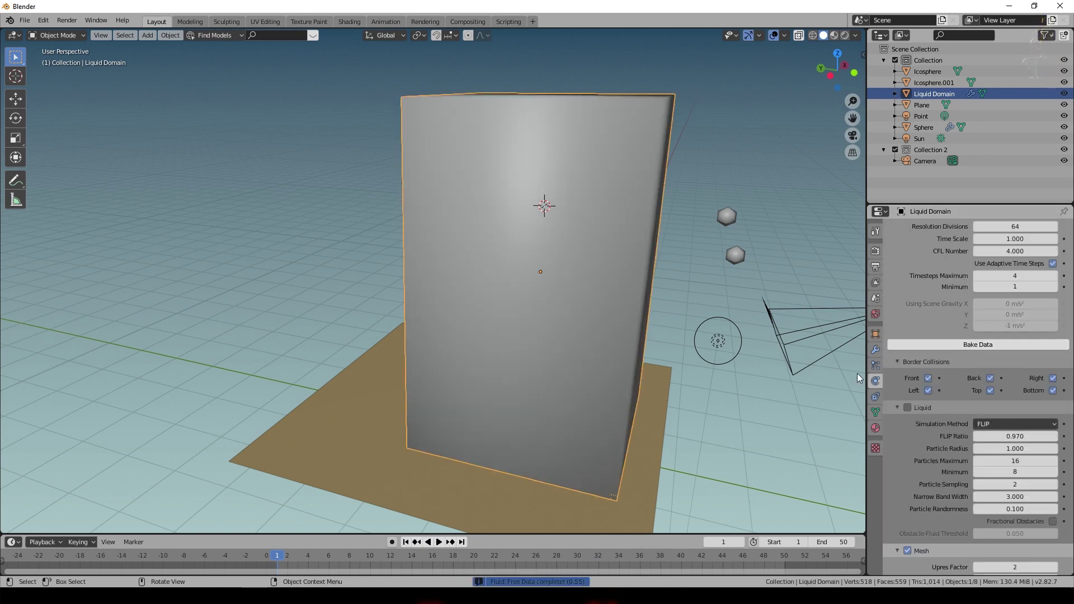
- Disable Front, Left, Right, Top and Back border collisions, leaving only Bottom
click(928, 378)
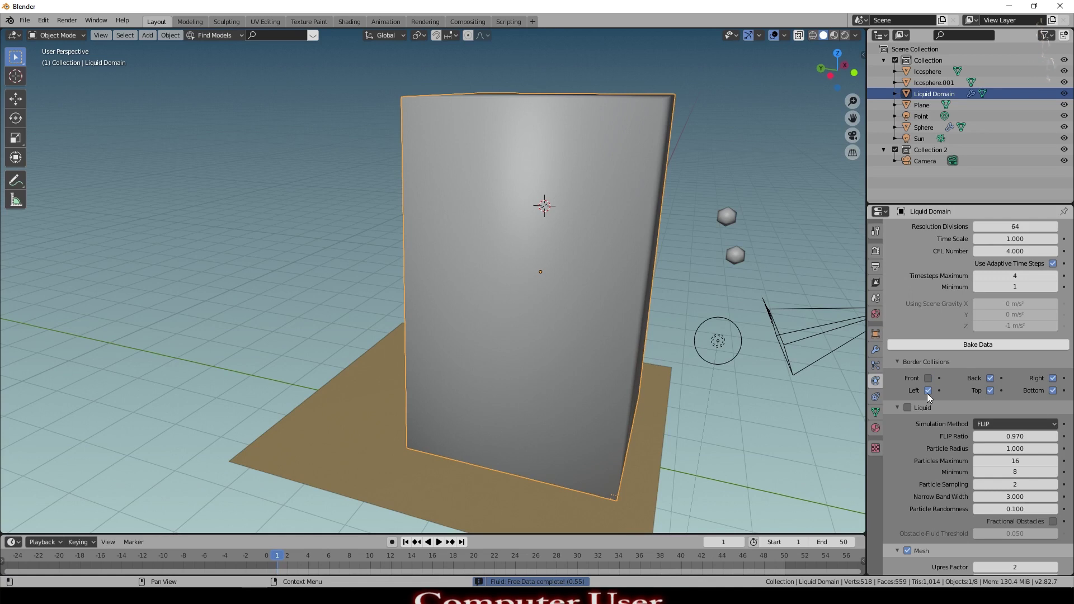
click(928, 390)
click(1052, 378)
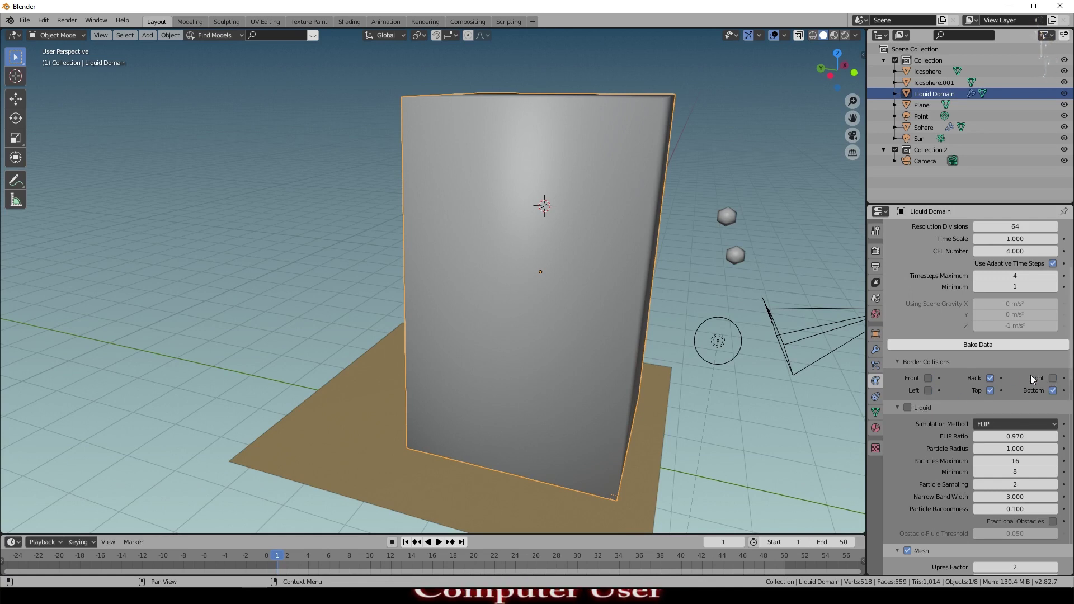
click(990, 390)
click(990, 379)
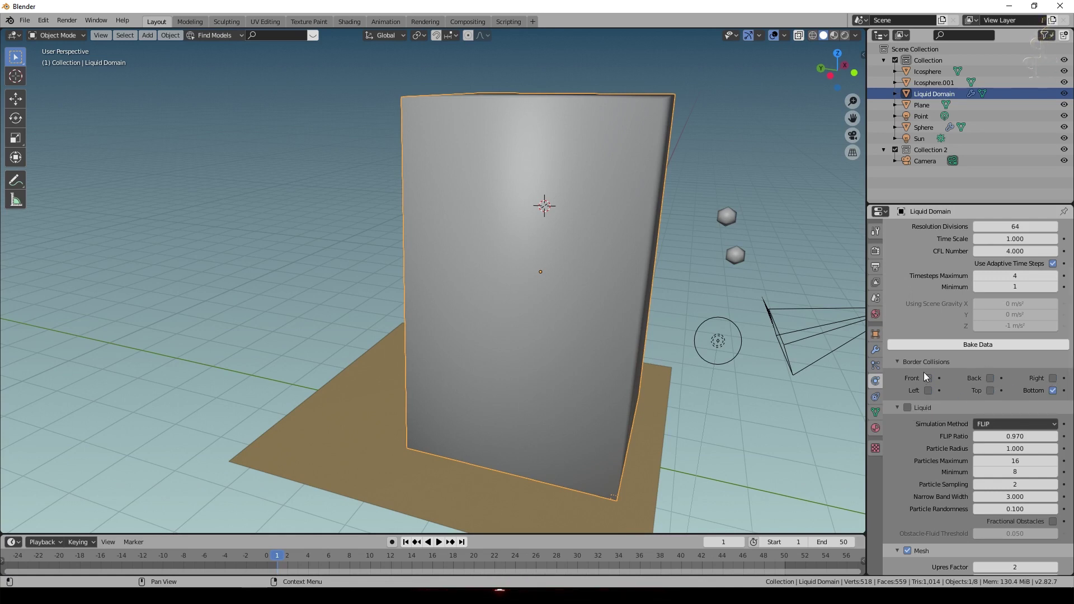
- Rebake the simulation data with the new borders and preview it from frame 1
click(965, 344)
scroll(833, 354, down, 3)
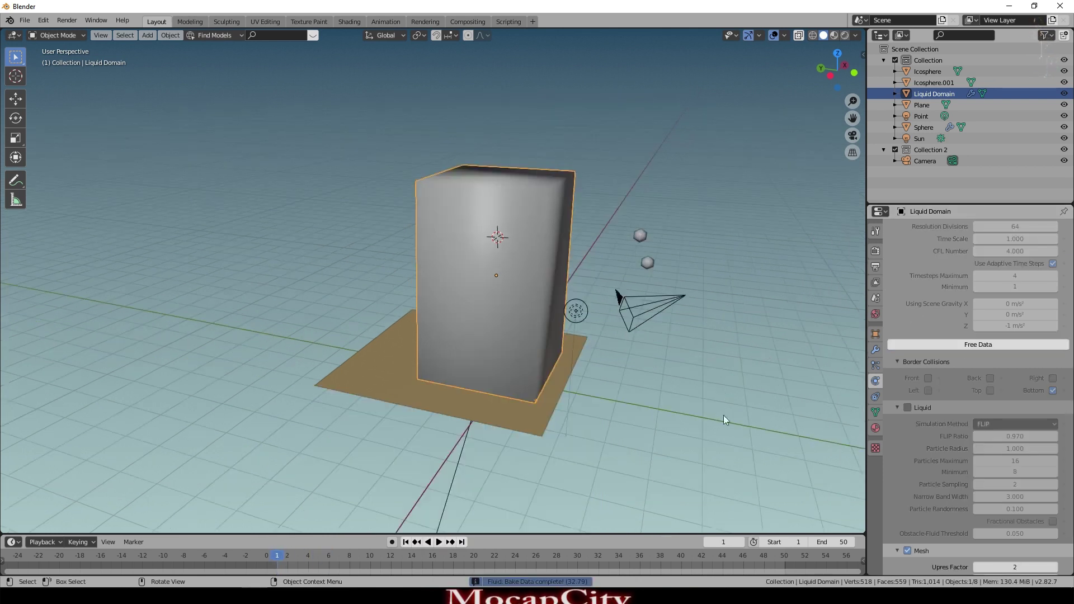
click(436, 541)
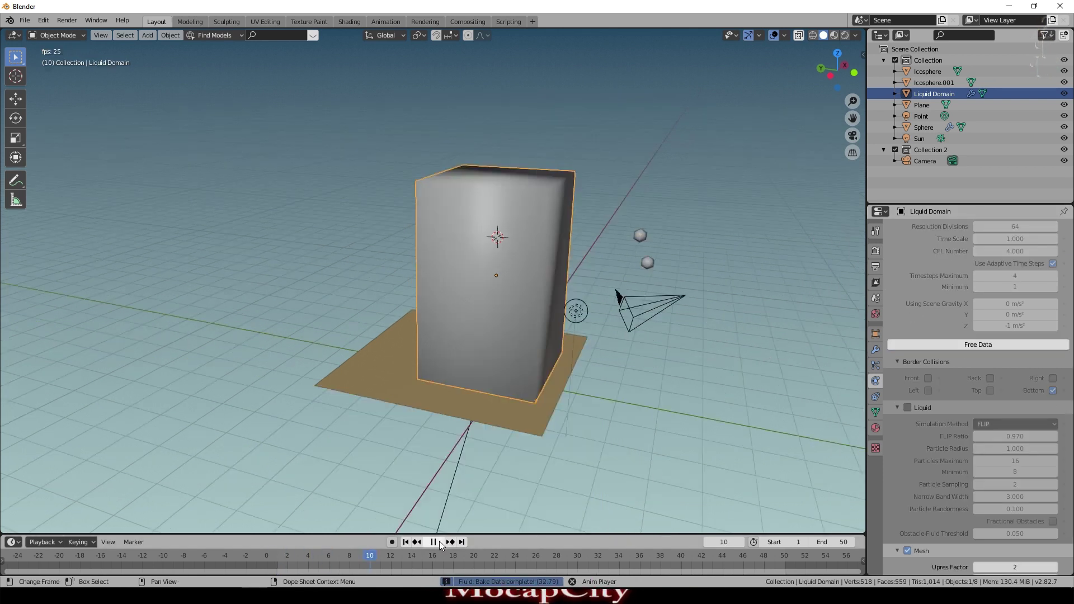
click(405, 541)
- Turn off Spray, Foam and Bubbles, bake the mesh, and watch the liquid pour
scroll(988, 398, down, 10)
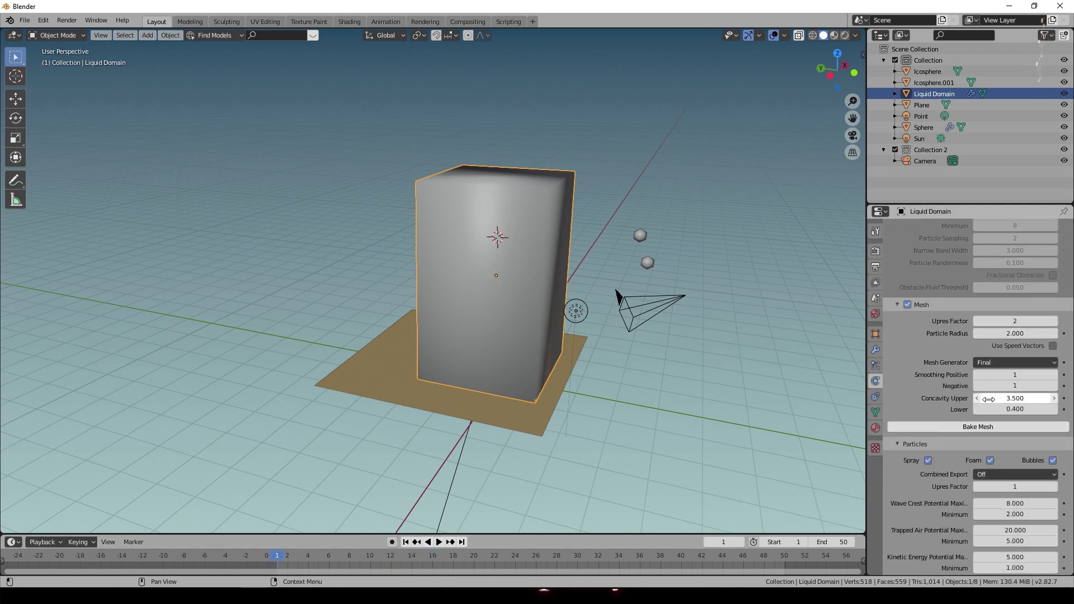
click(928, 461)
click(975, 461)
click(1052, 460)
click(973, 429)
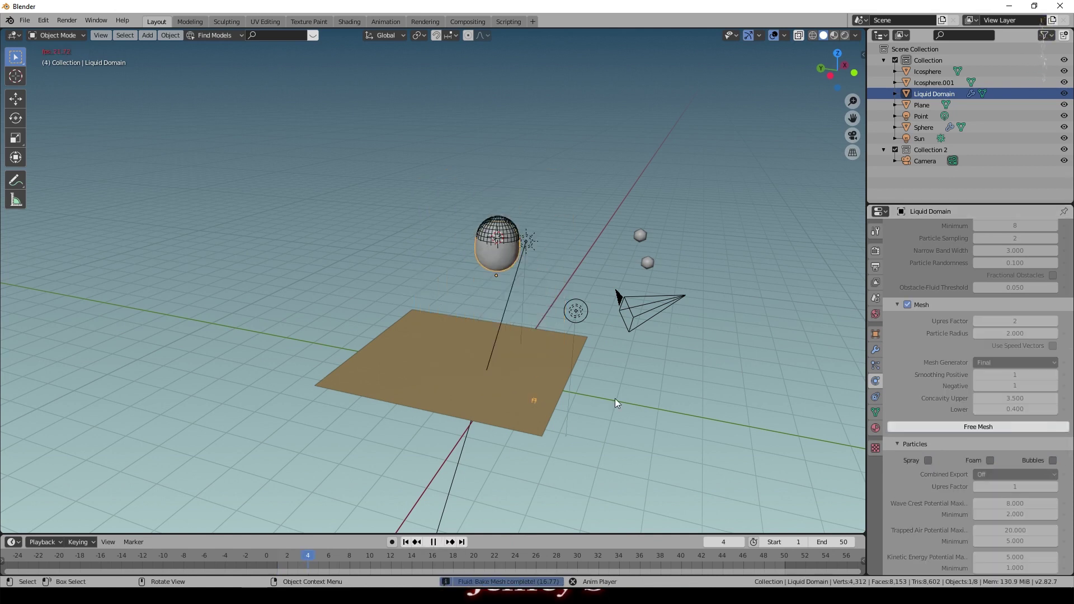
mouse_move(709, 417)
middle_down()
mouse_move(680, 408)
mouse_move(633, 293)
middle_up()
middle_drag(598, 222, 518, 357)
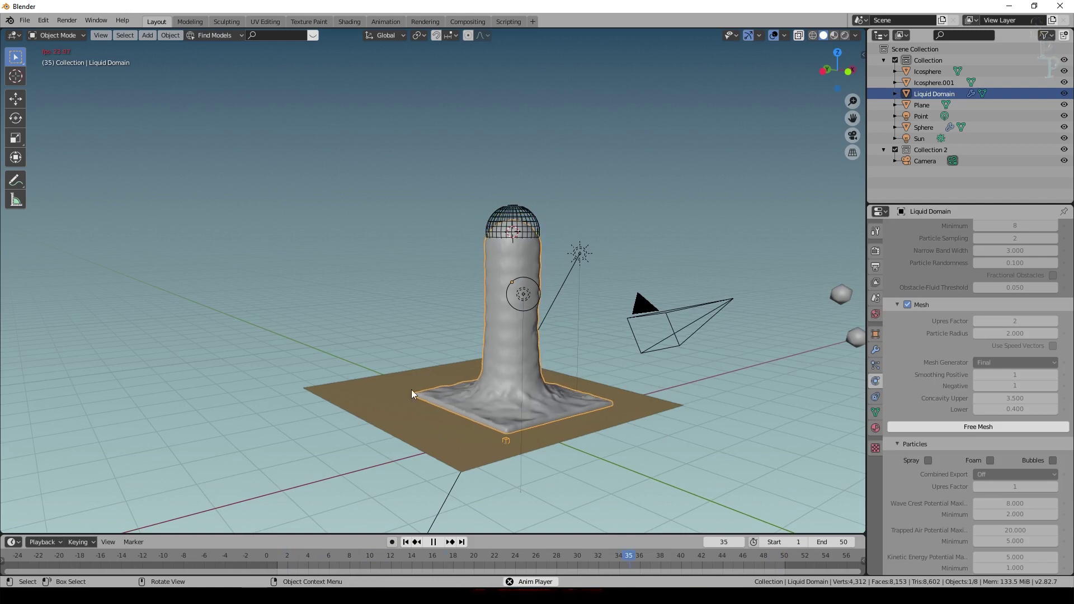
key(Escape)
- At frame 1, add a cube, lower it along Z onto the plane, and flatten it in Z
click(405, 542)
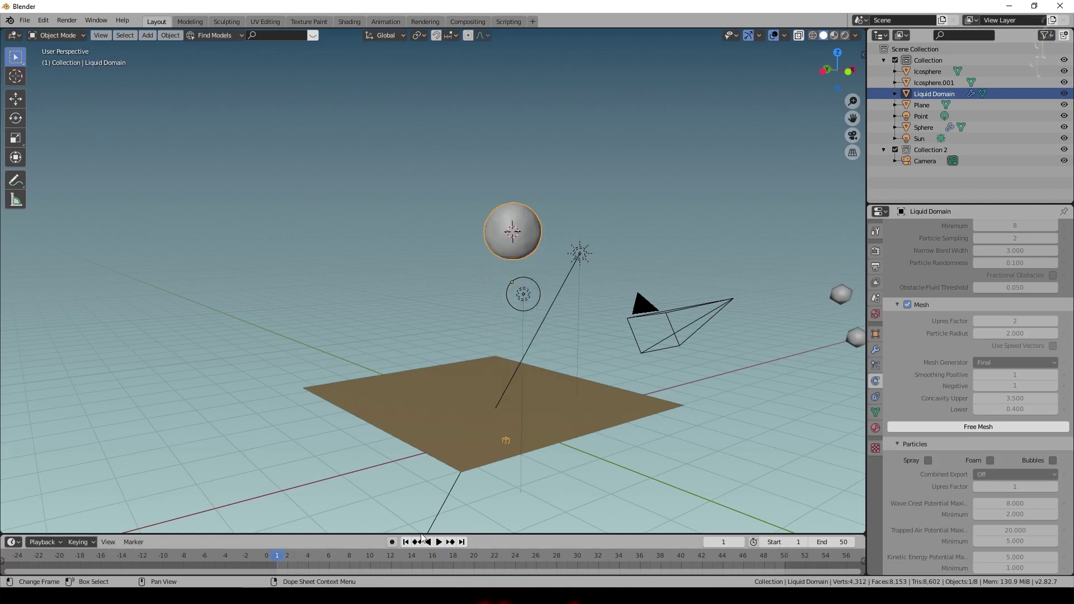
key(shift+a)
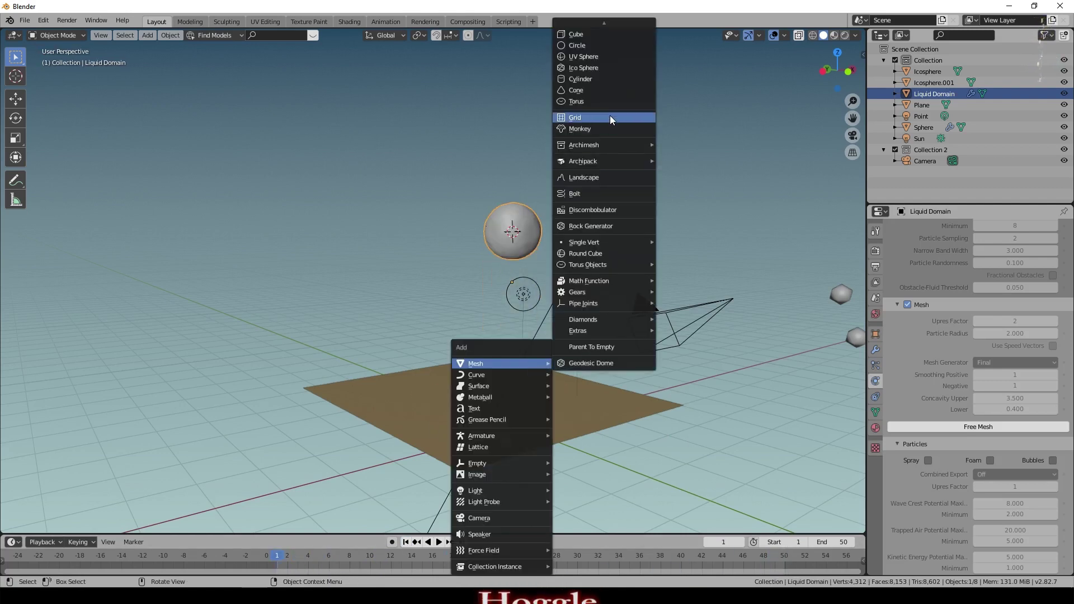
click(602, 35)
key(g)
key(z)
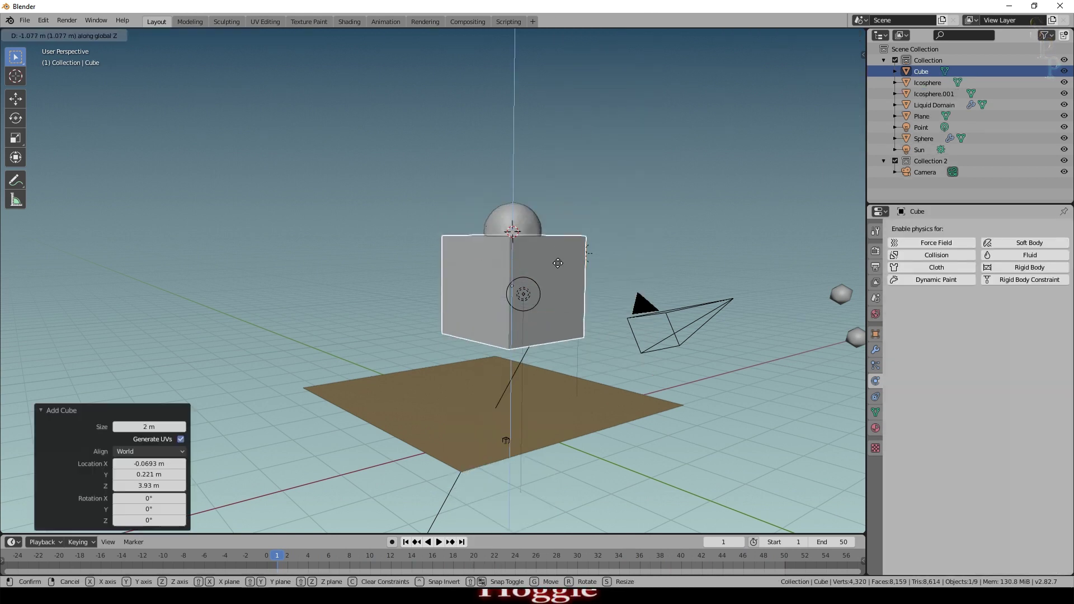
click(556, 330)
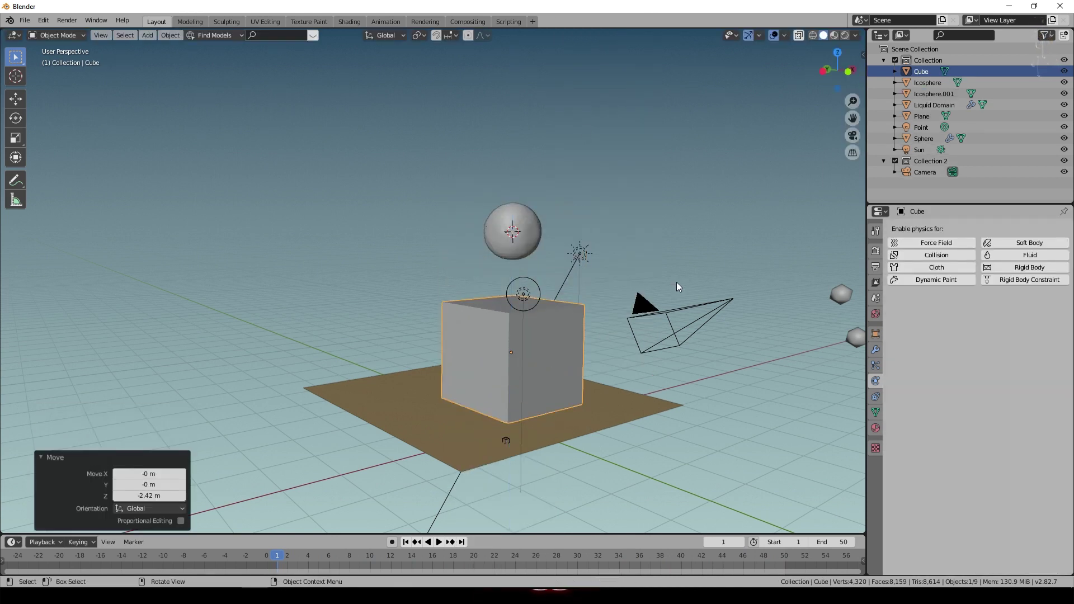
key(s)
key(z)
click(541, 325)
- In Edit Mode face select, inset the slab's top face
key(Tab)
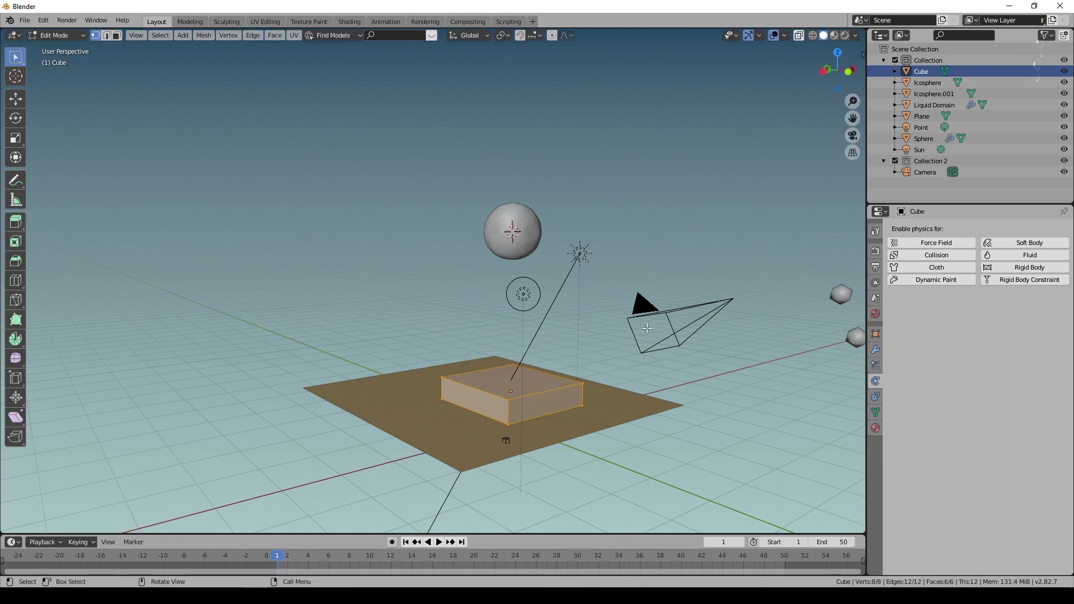
scroll(626, 339, up, 1)
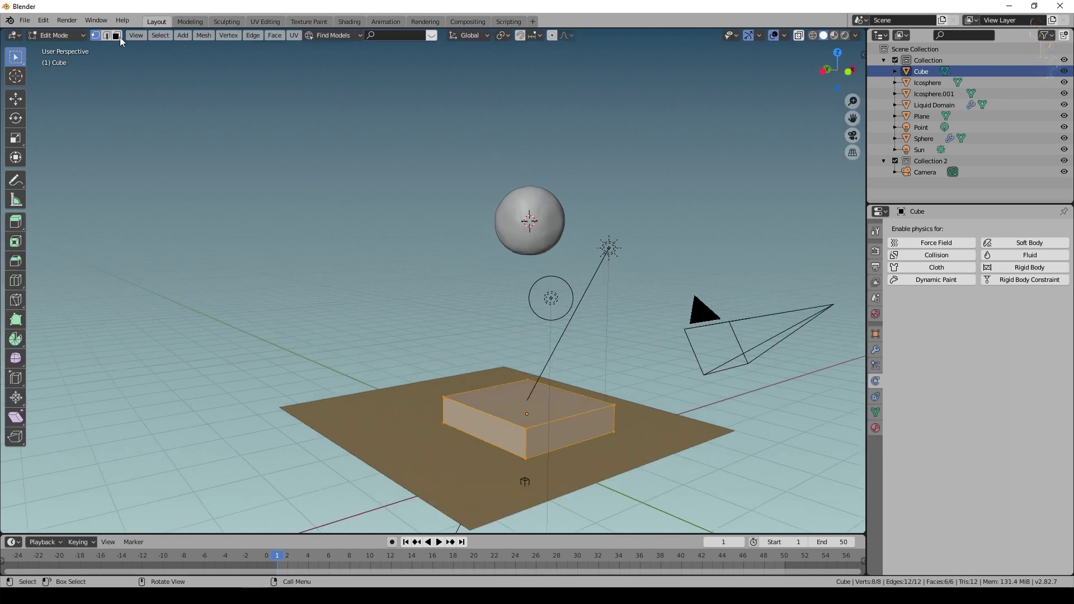
key(3)
click(539, 404)
key(i)
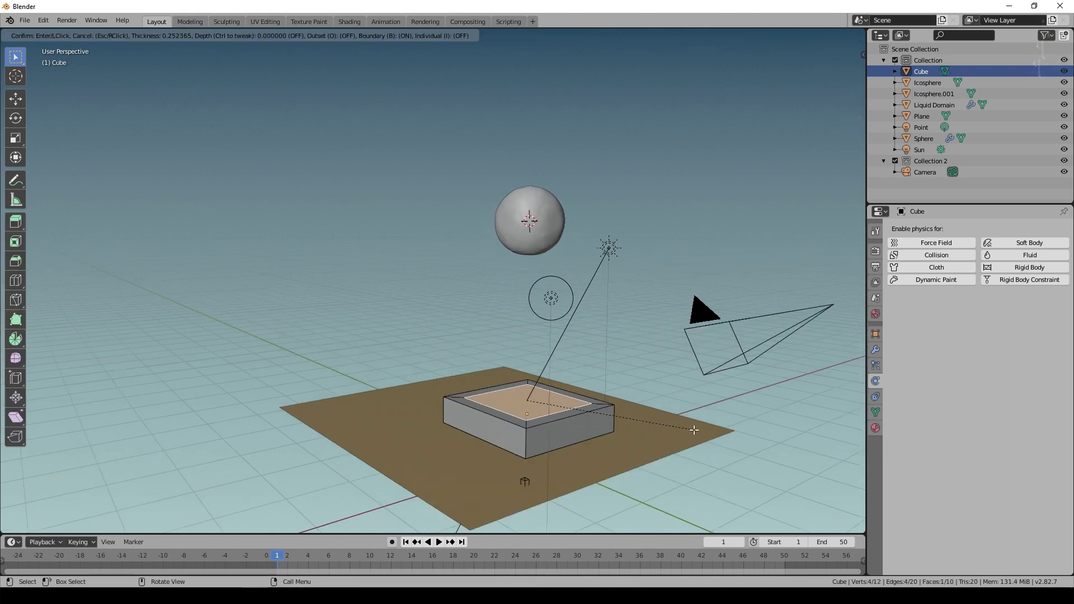
click(694, 429)
- Extrude the inset face and raise it along Z as the second tier
key(e)
right_click(694, 430)
key(g)
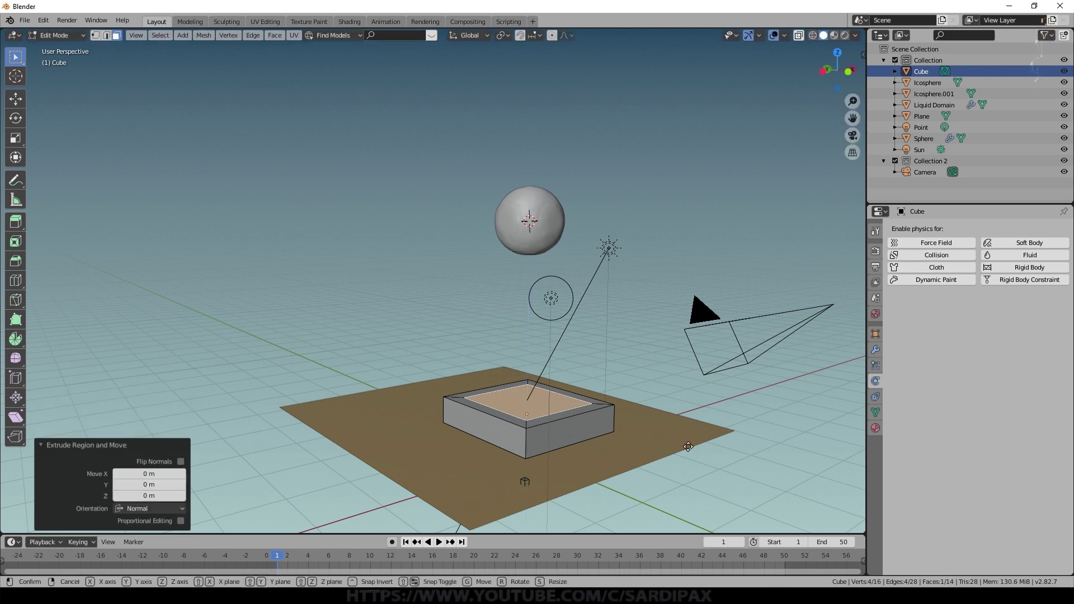
key(z)
click(691, 425)
- Inset the second tier's top face and extrude it in place
key(i)
click(705, 400)
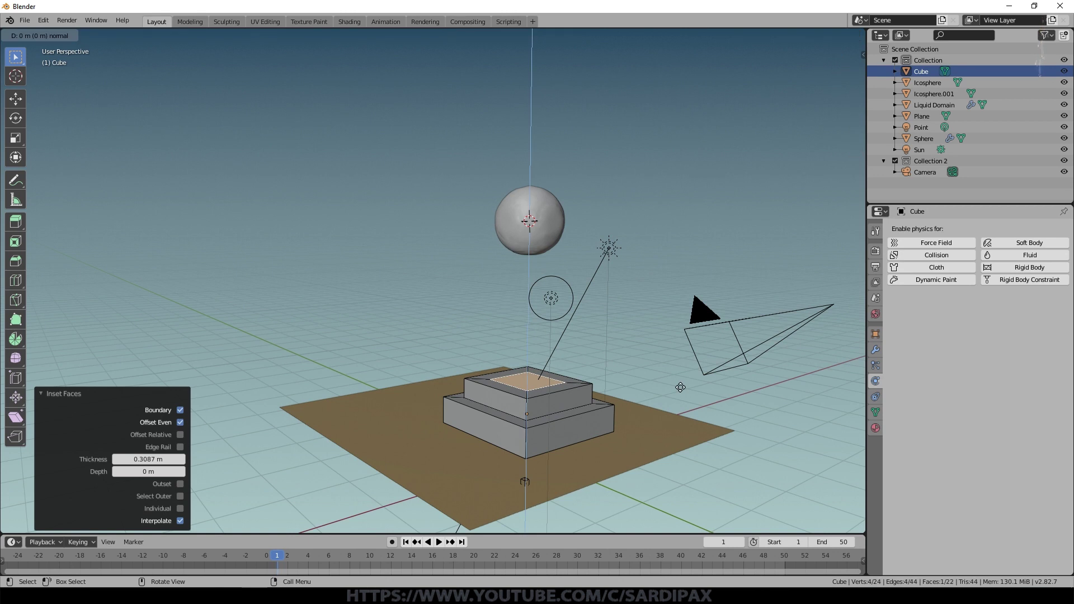
key(e)
key(z)
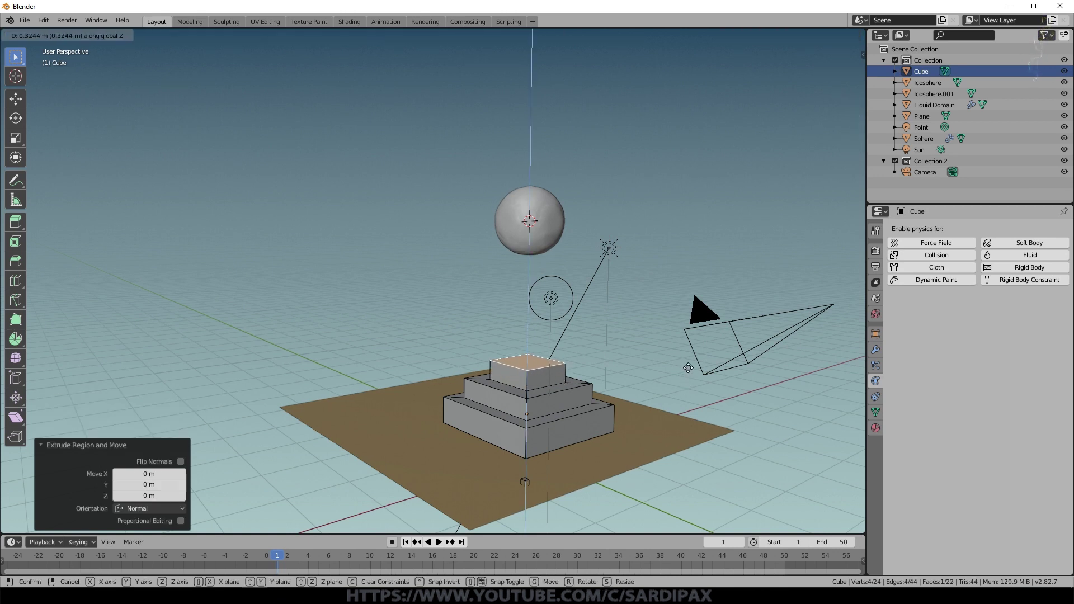
right_click(688, 366)
- Inset and raise the top tier along Z, then return to Object Mode
scroll(703, 414, up, 3)
key(i)
click(702, 414)
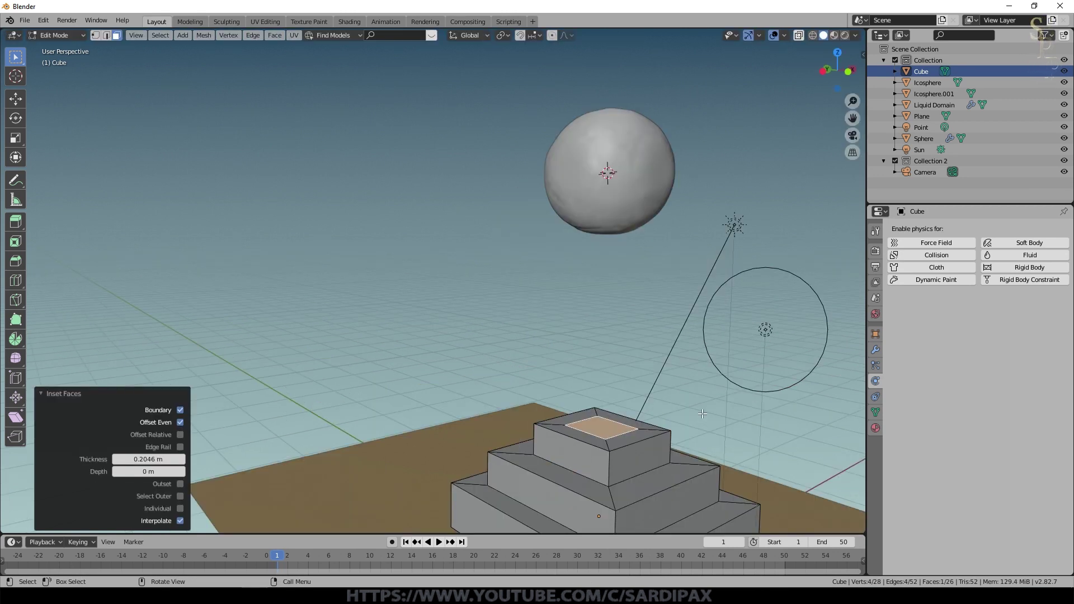
key(e)
right_click(703, 414)
key(g)
key(z)
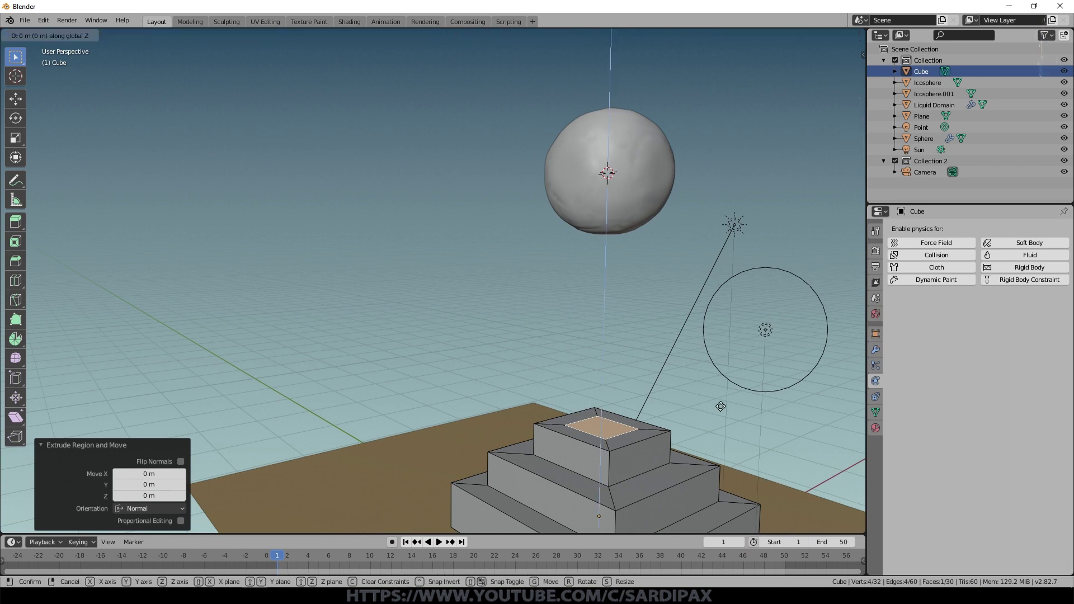
click(722, 395)
key(Tab)
scroll(609, 375, down, 4)
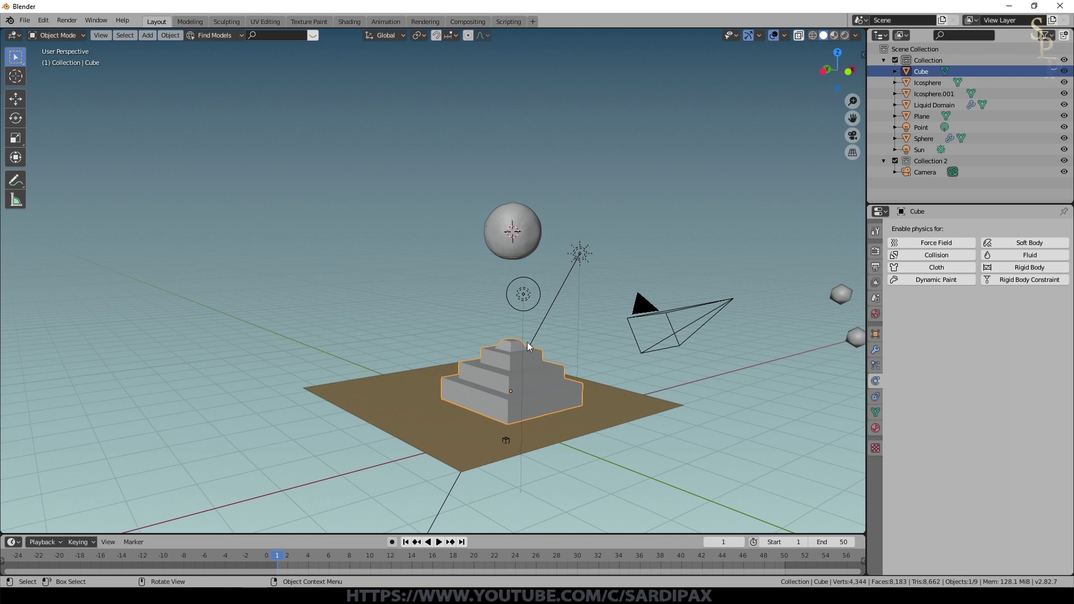
- Briefly play the simulation, then show the stepped pyramid Cube's Physics properties
click(439, 542)
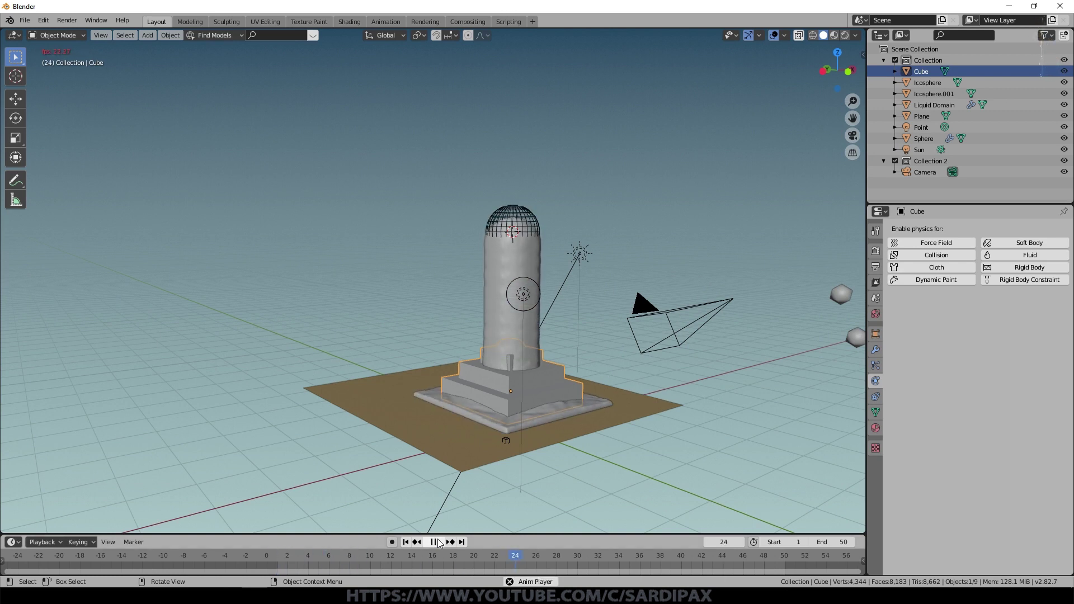
click(435, 542)
click(934, 105)
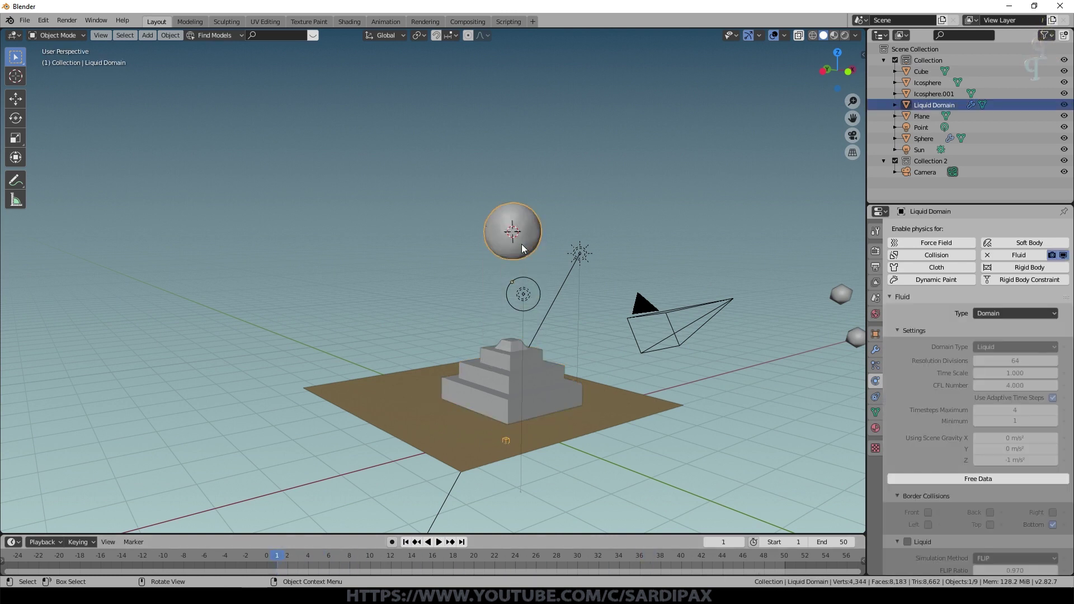
click(875, 427)
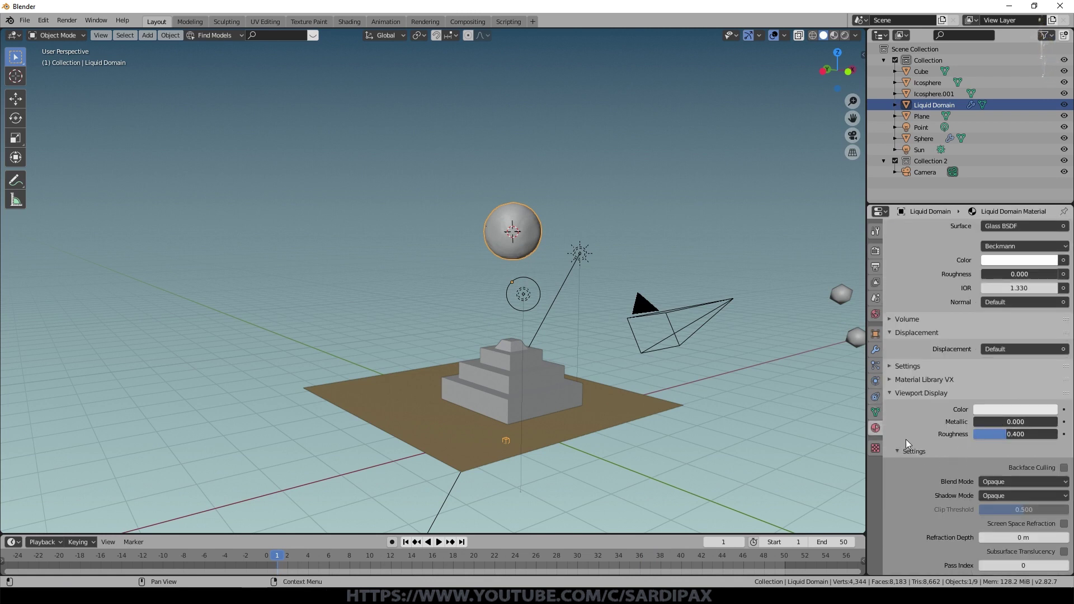
click(875, 381)
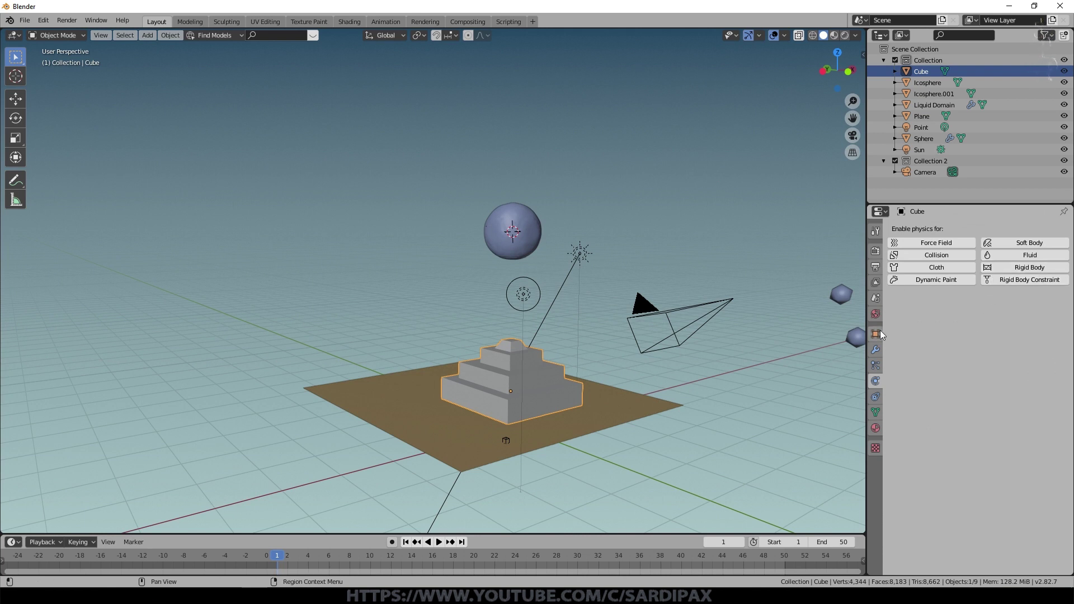
- Enable Fluid on the pyramid as an Effector, keeping Collision as effector type
click(1015, 254)
click(989, 314)
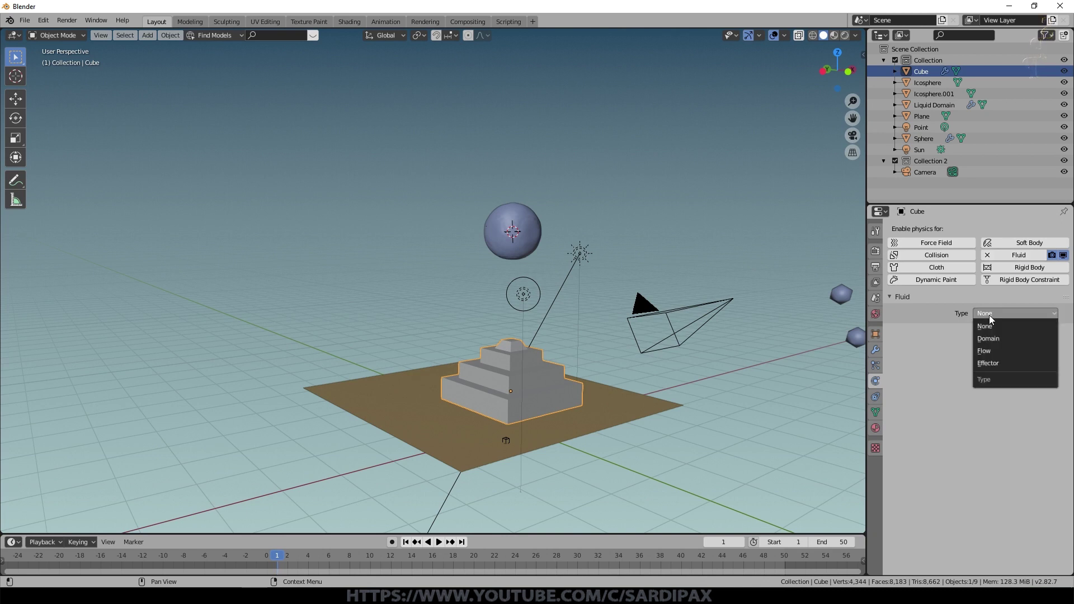
click(998, 362)
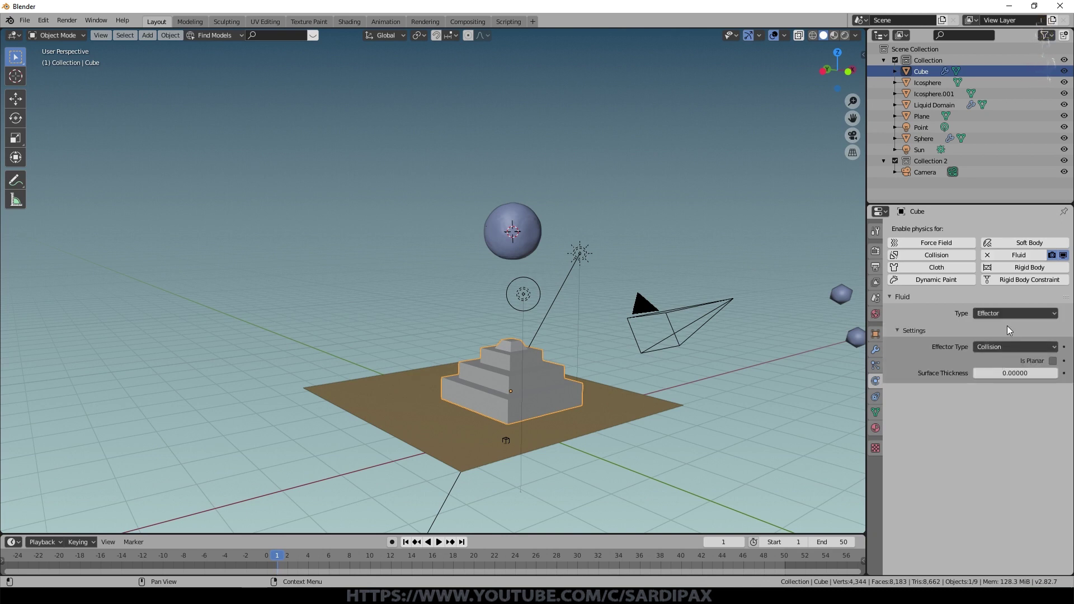
click(1001, 346)
- Free and rebake the Liquid Domain's simulation data and mesh, then play back the pour over the pyramid
click(528, 231)
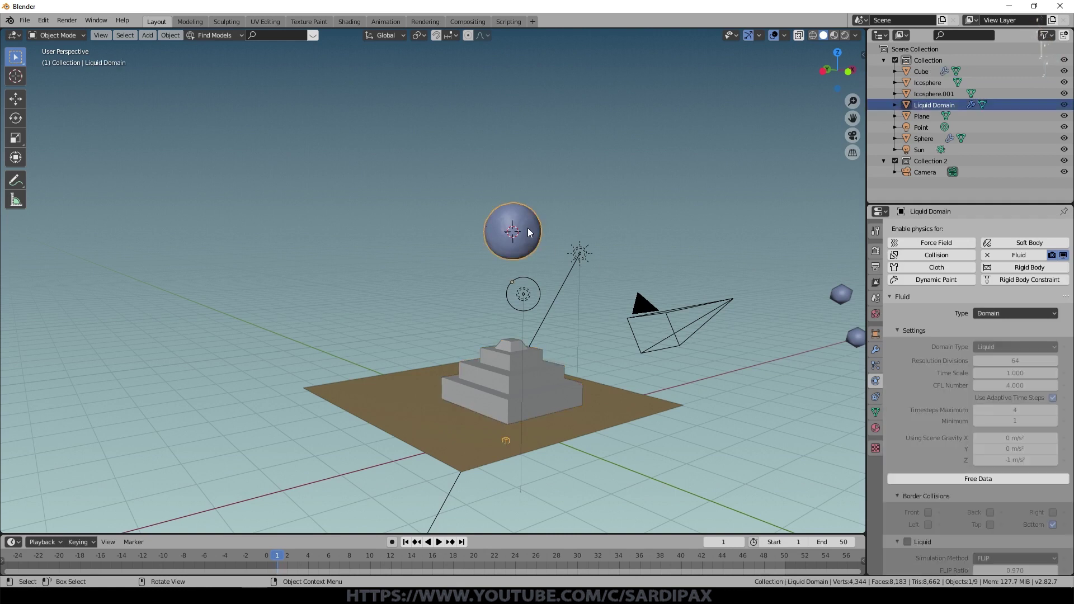
click(985, 482)
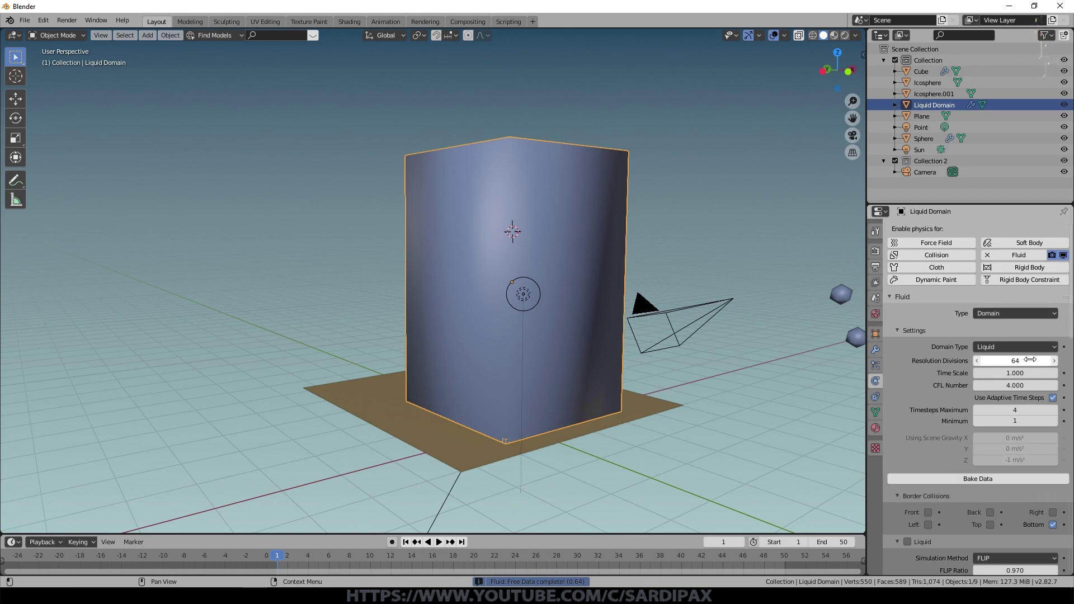
click(977, 479)
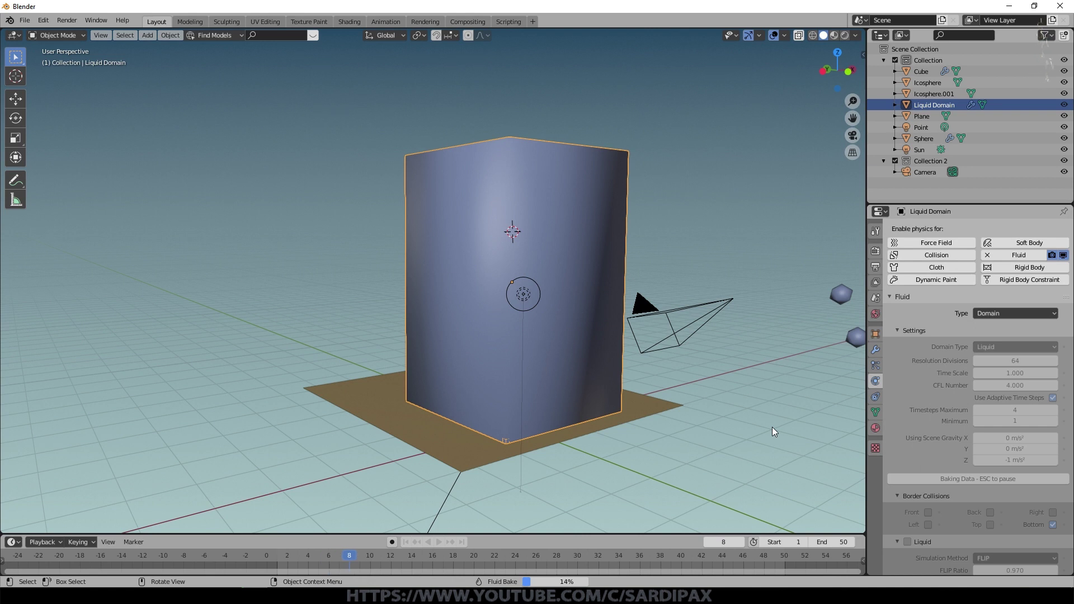
scroll(992, 414, down, 5)
scroll(984, 415, down, 8)
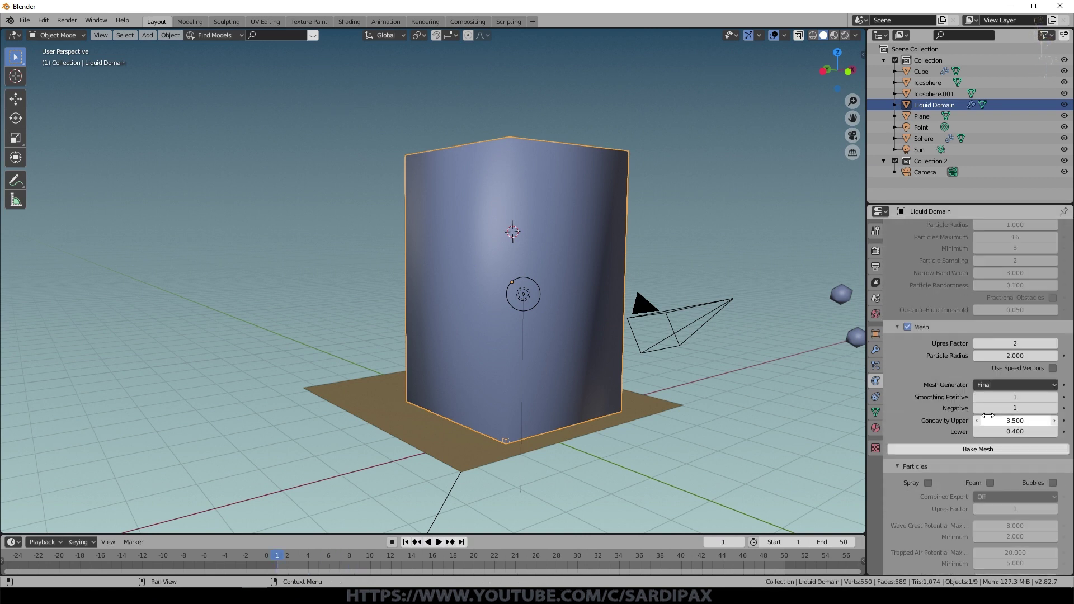
click(971, 448)
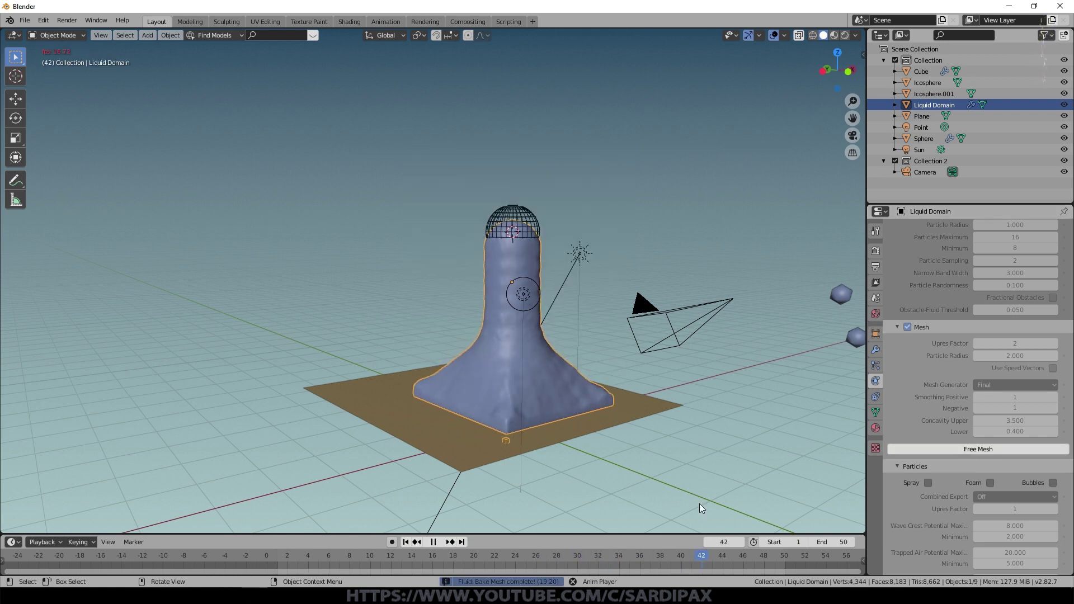
key(space)
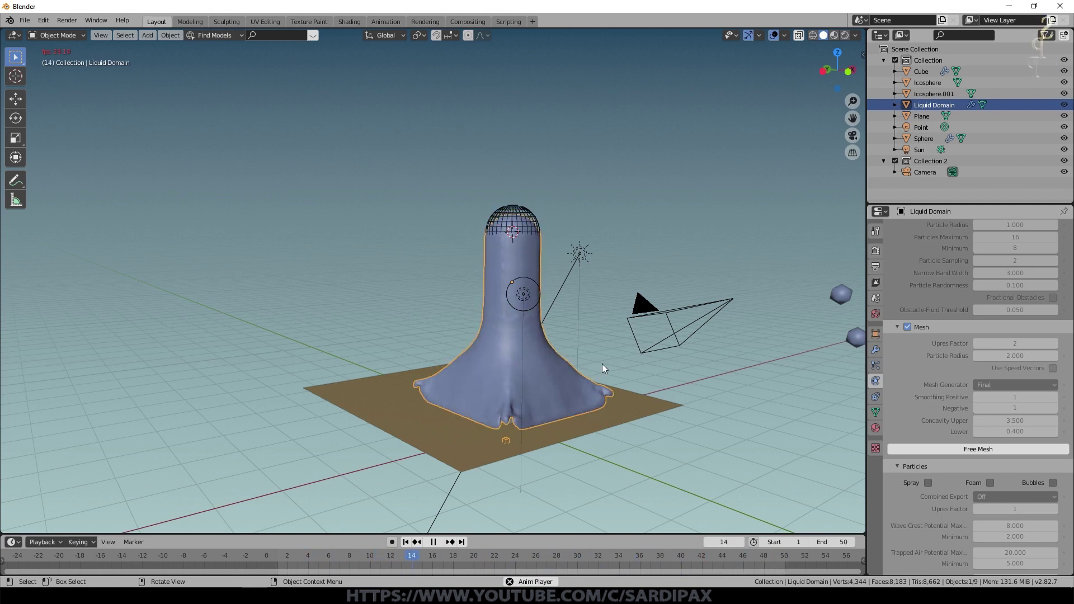
- In wireframe view, shrink the inflow sphere to about 0.412 and apply its scale
click(406, 542)
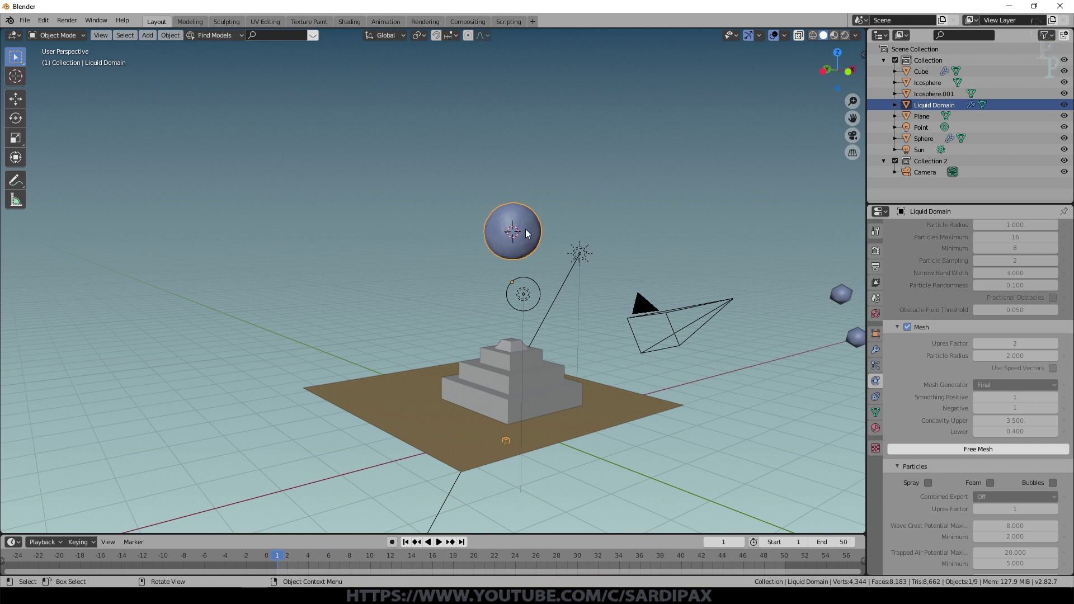
key(z)
click(499, 242)
click(513, 231)
key(s)
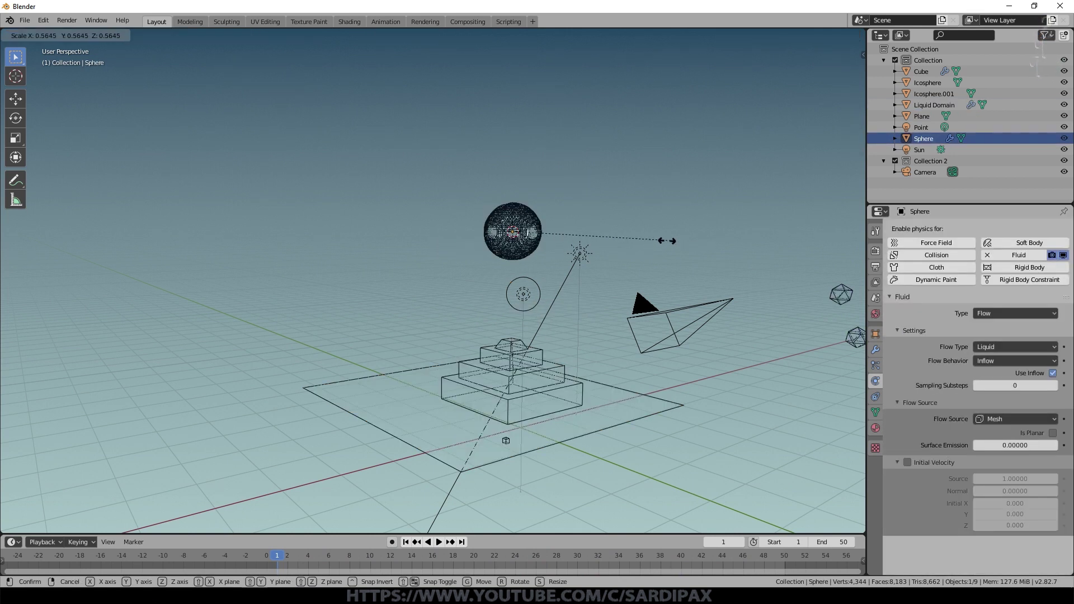
click(631, 237)
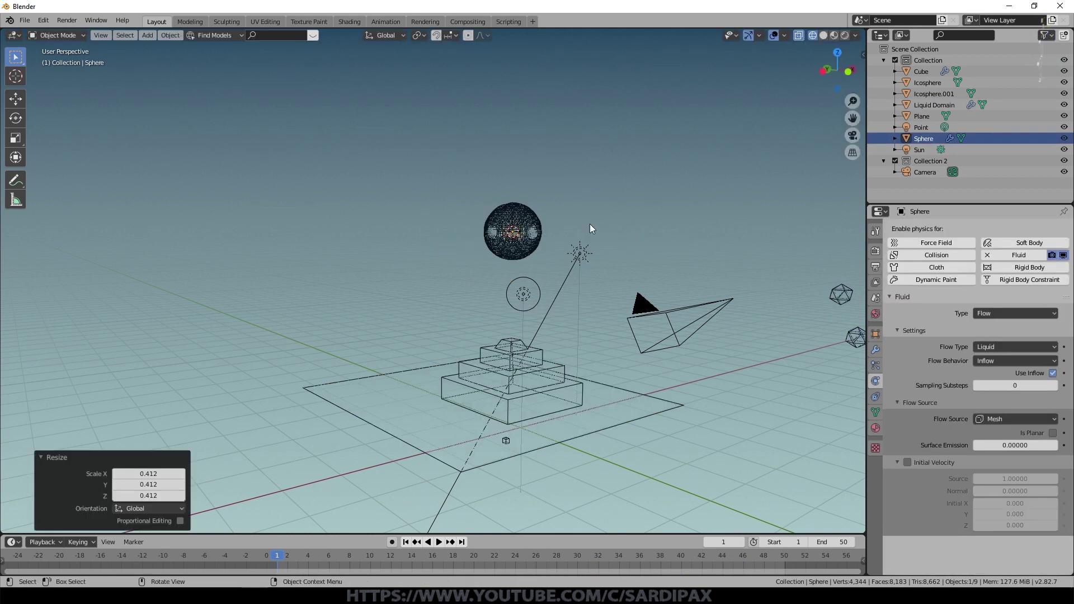
key(ctrl+a)
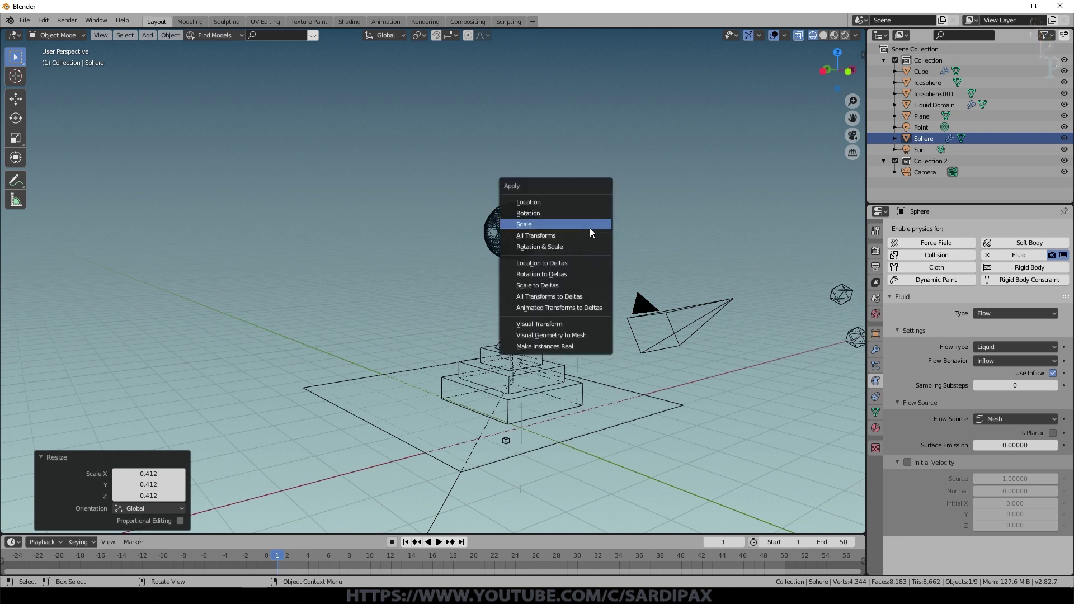
click(589, 227)
- Free the Liquid Domain data and set resolution divisions 128 with mesh upres factor 4
click(578, 267)
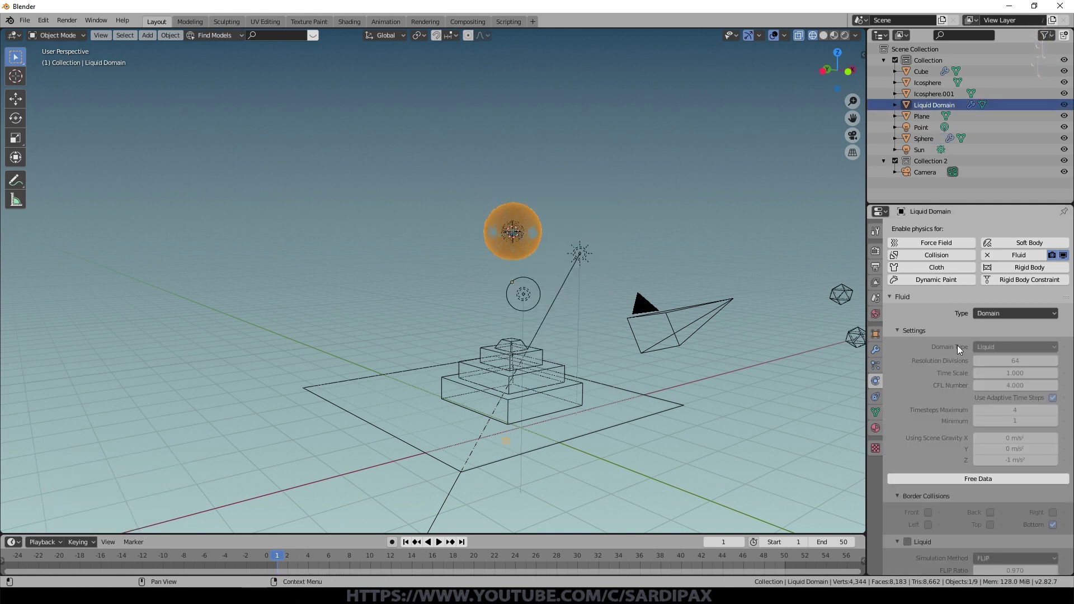
click(965, 480)
click(1015, 361)
text(128)
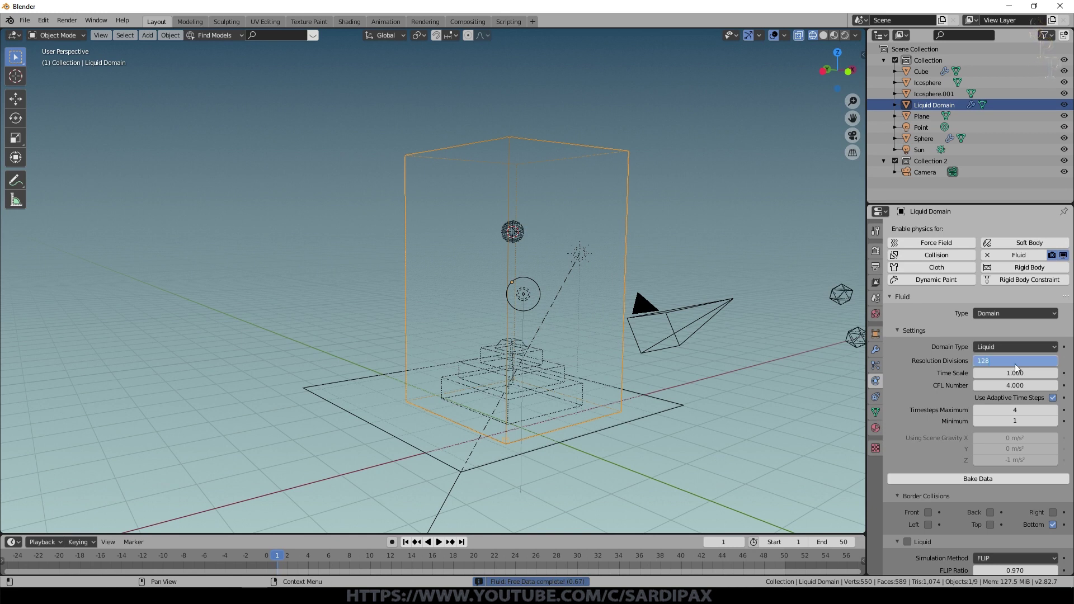
key(Return)
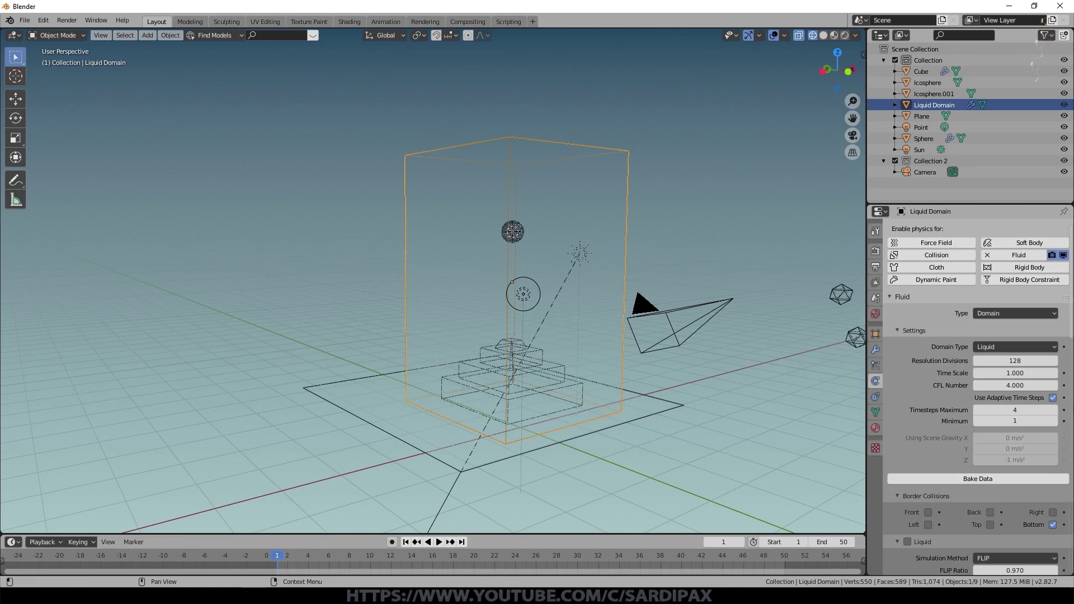
scroll(1009, 412, down, 10)
click(1009, 412)
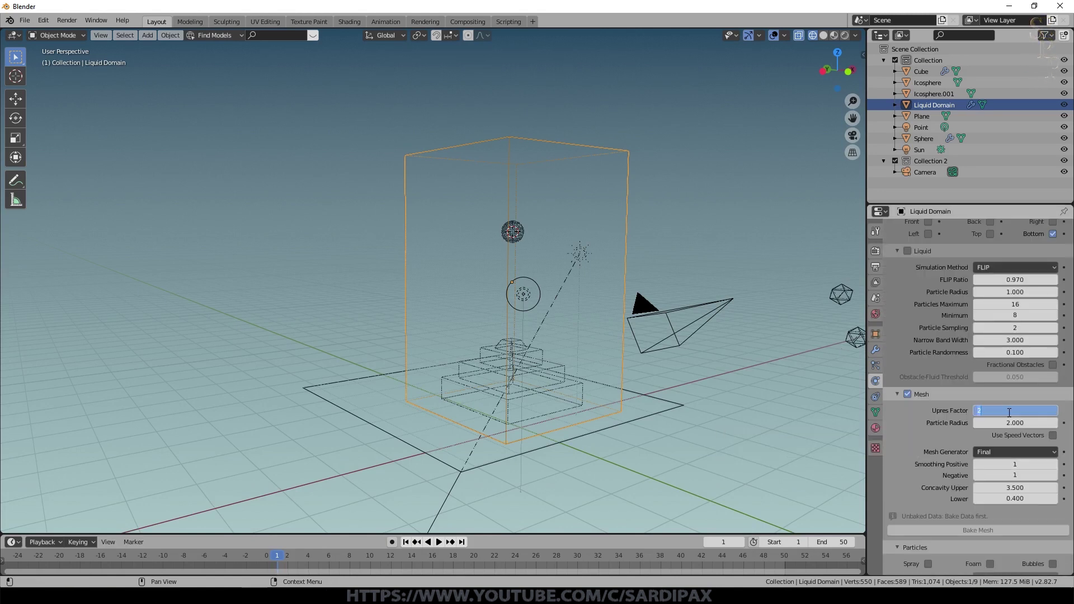
text(4)
key(Return)
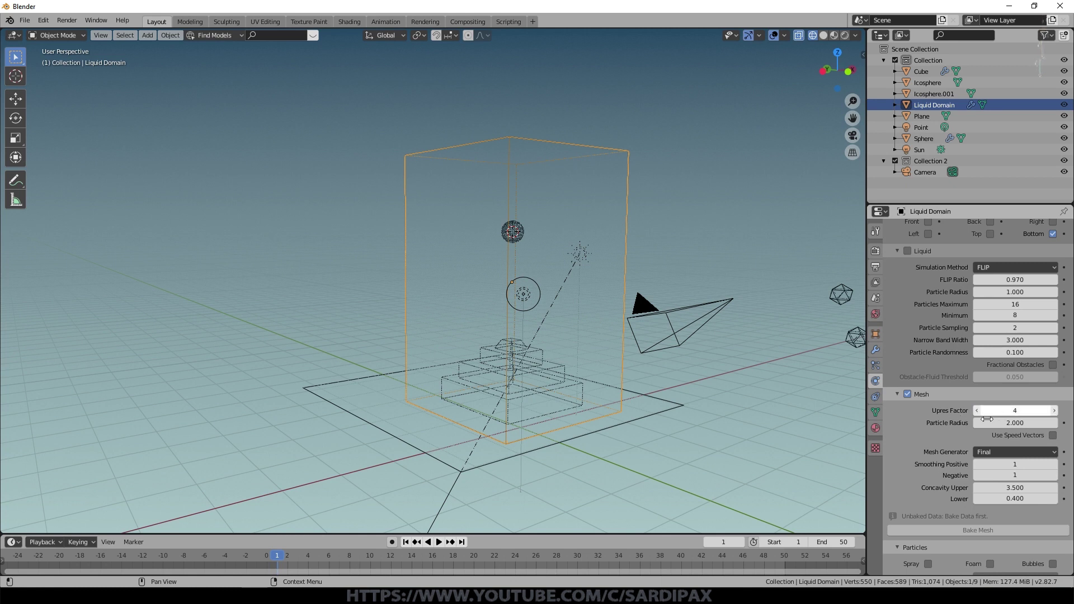
scroll(957, 427, up, 10)
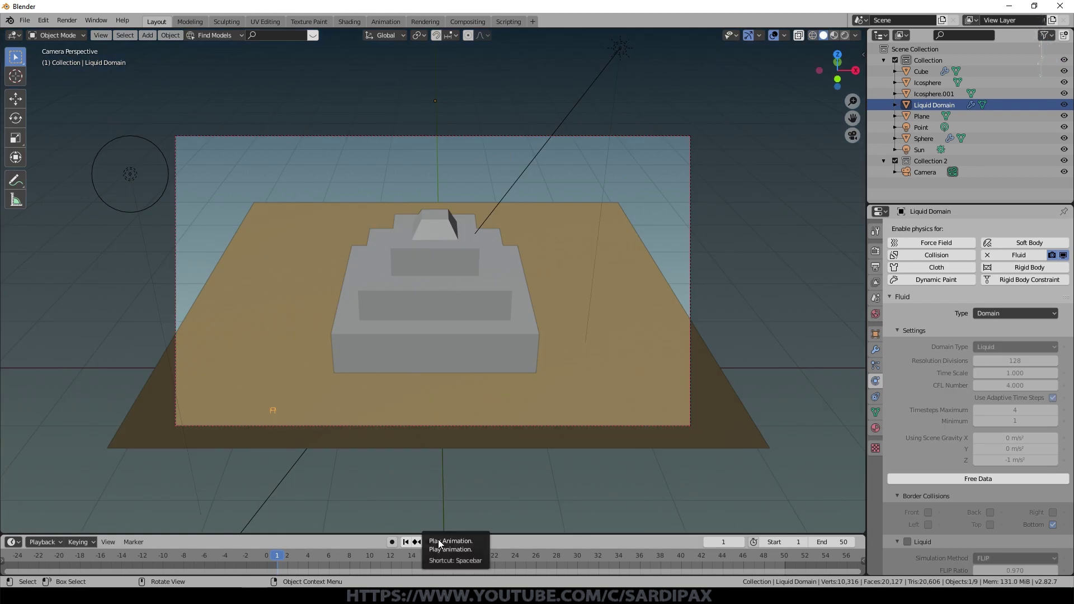
- Play the simulation, stop at frame 18, and view the splash from a low side angle
click(439, 541)
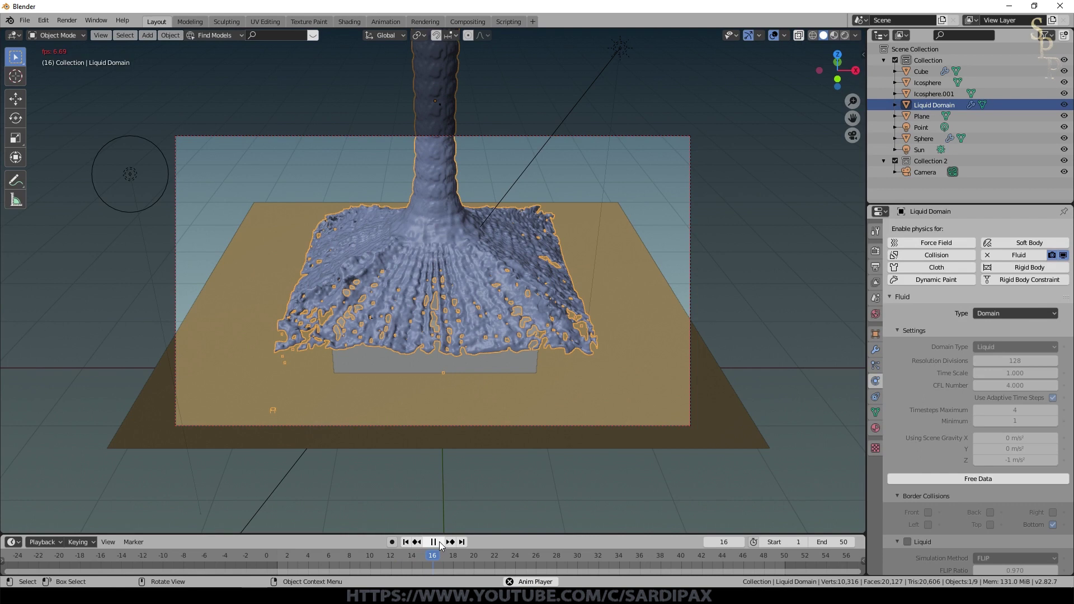
key(space)
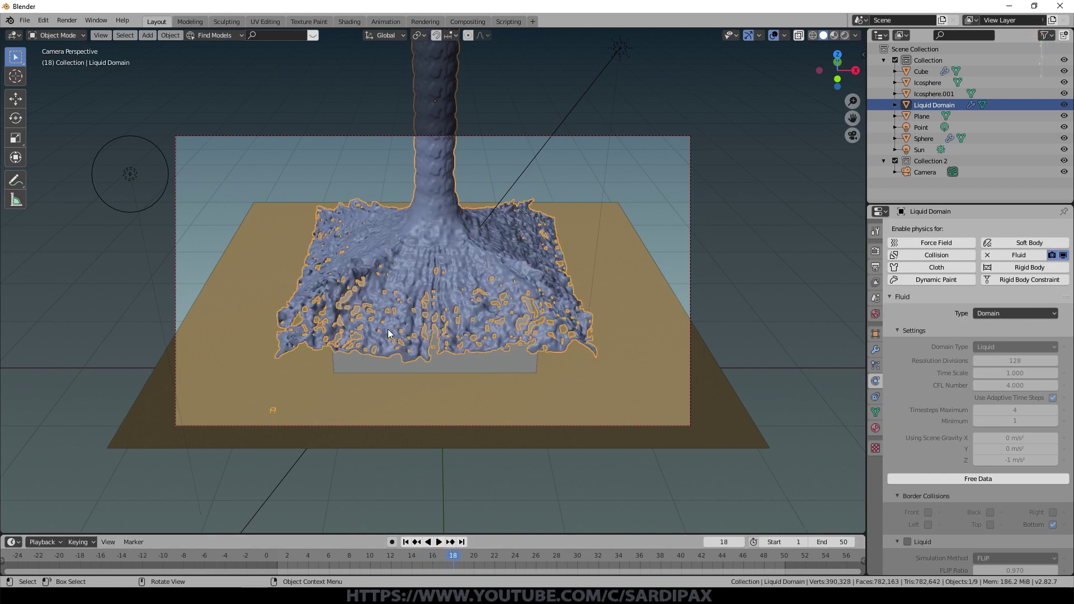
mouse_move(359, 381)
middle_down()
mouse_move(437, 346)
mouse_move(354, 275)
middle_up()
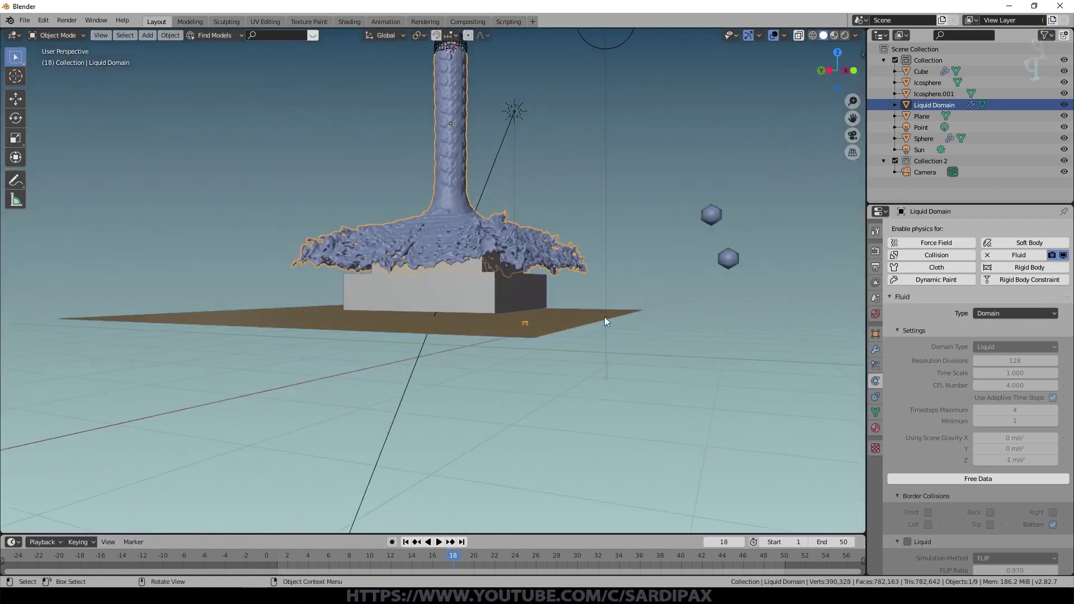
scroll(616, 321, up, 3)
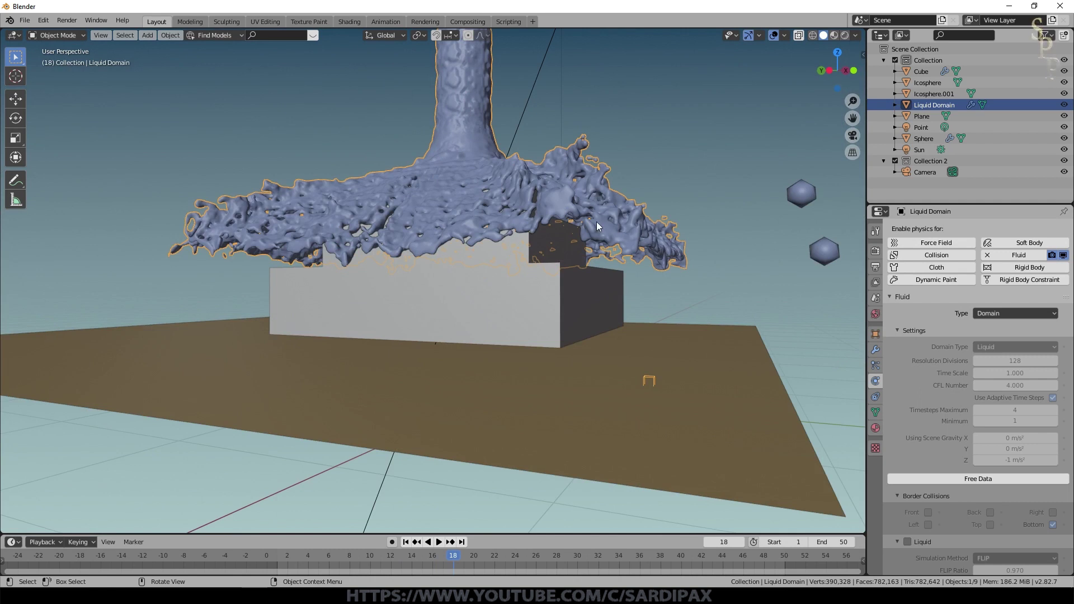
scroll(596, 222, down, 3)
- Orbit and zoom to inspect the splash from above and around the spreading liquid sheet
mouse_move(558, 207)
middle_down()
mouse_move(548, 236)
mouse_move(493, 242)
mouse_move(381, 59)
middle_up()
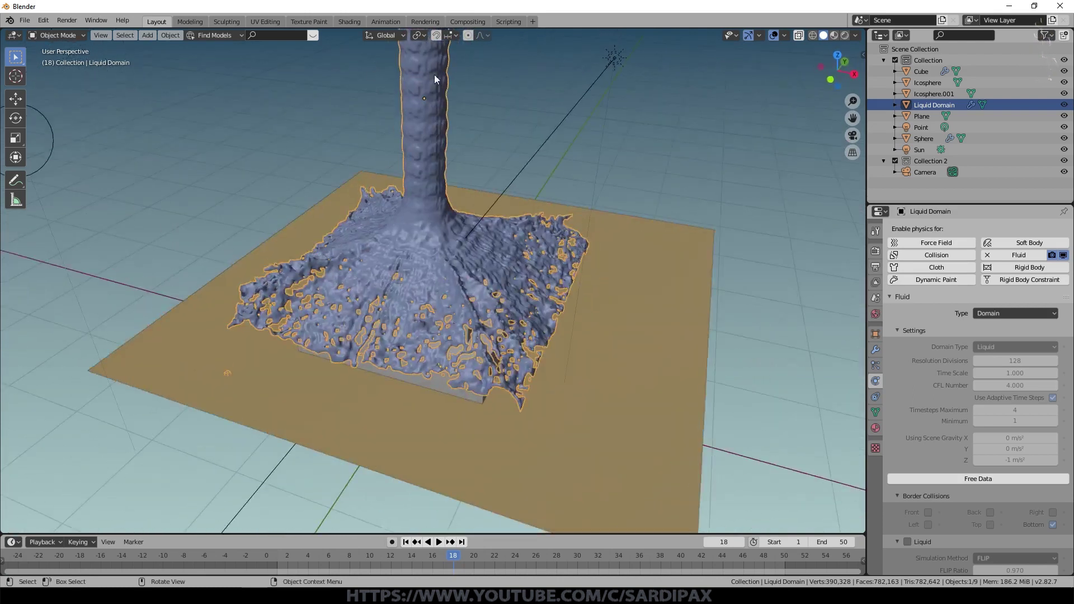
scroll(422, 92, down, 5)
scroll(500, 226, up, 8)
scroll(434, 118, up, 3)
scroll(434, 119, down, 5)
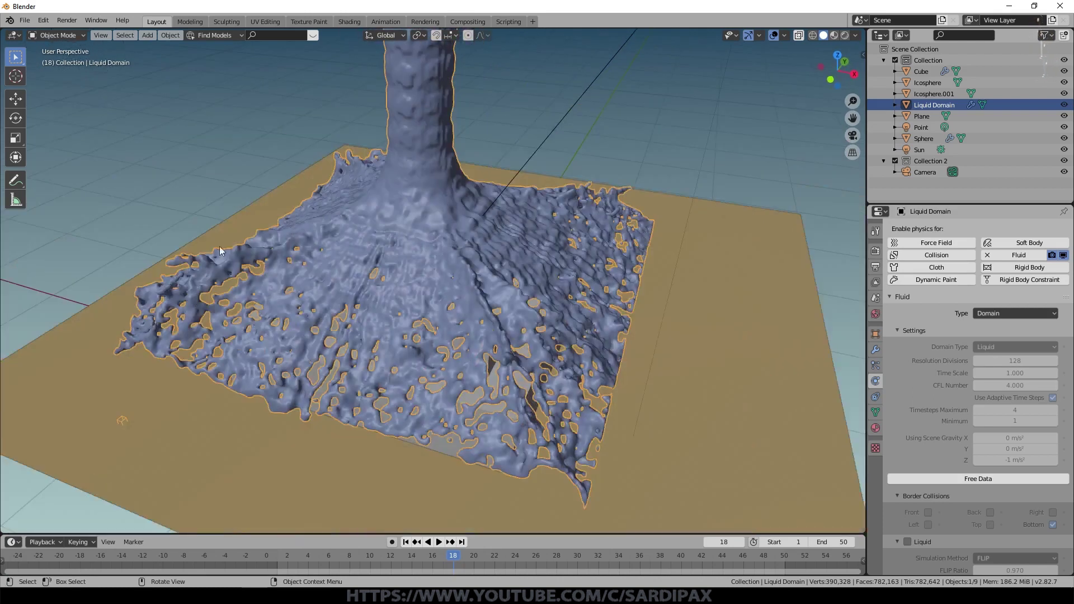
middle_drag(609, 377, 642, 378)
scroll(642, 378, up, 2)
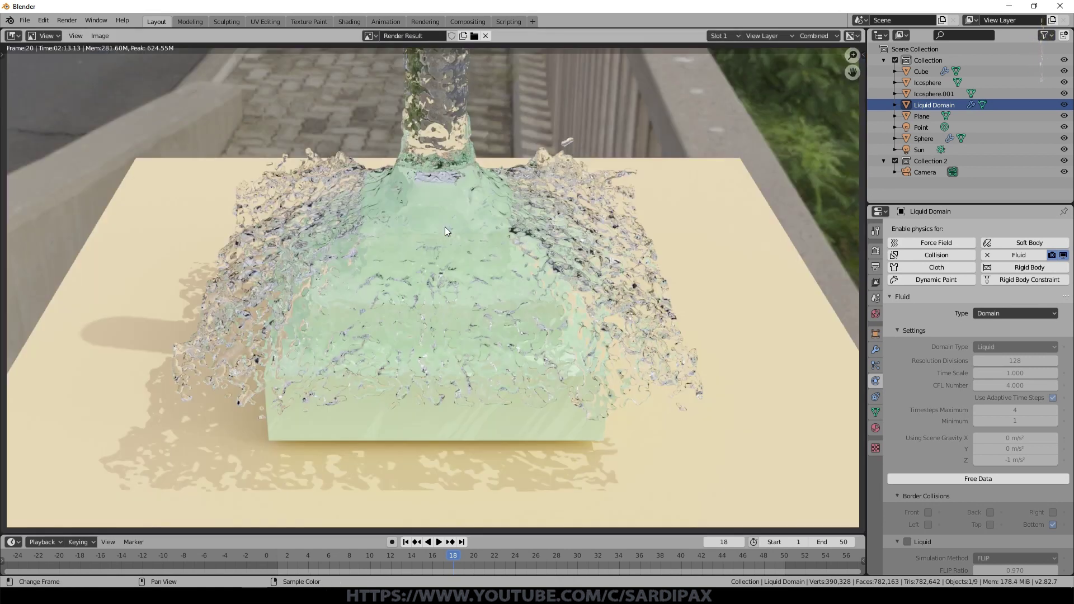
scroll(392, 248, down, 2)
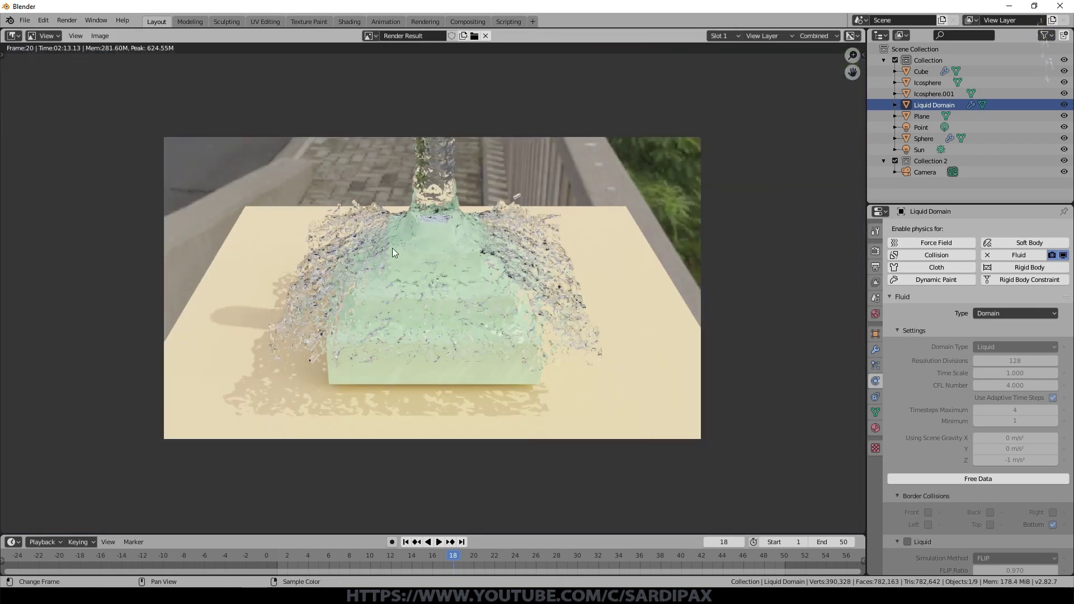
key(Home)
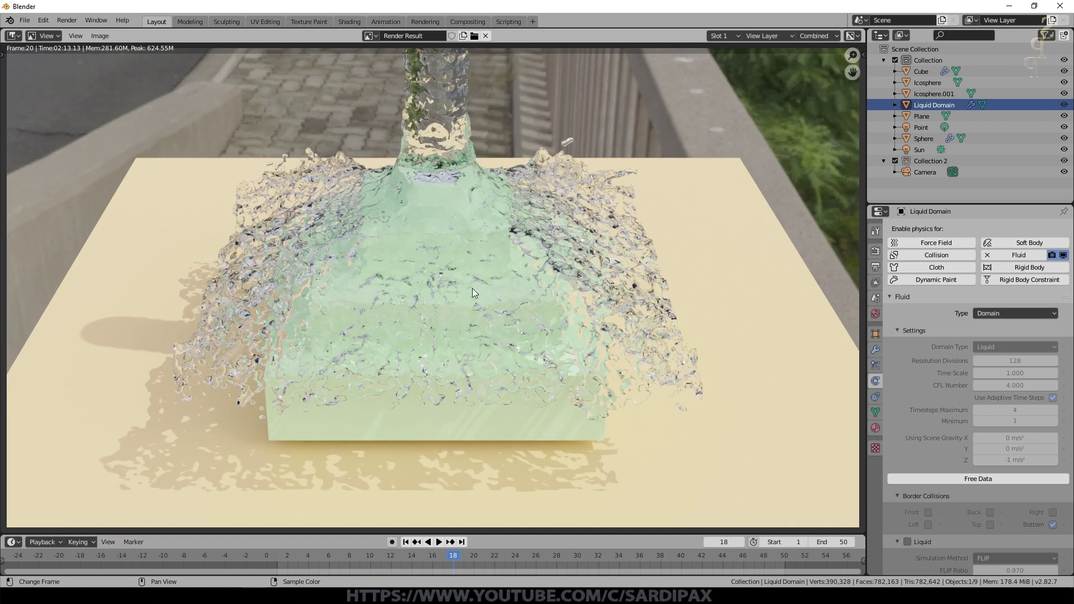
scroll(482, 289, up, 5)
scroll(482, 289, down, 1)
scroll(482, 288, down, 1)
scroll(436, 282, down, 2)
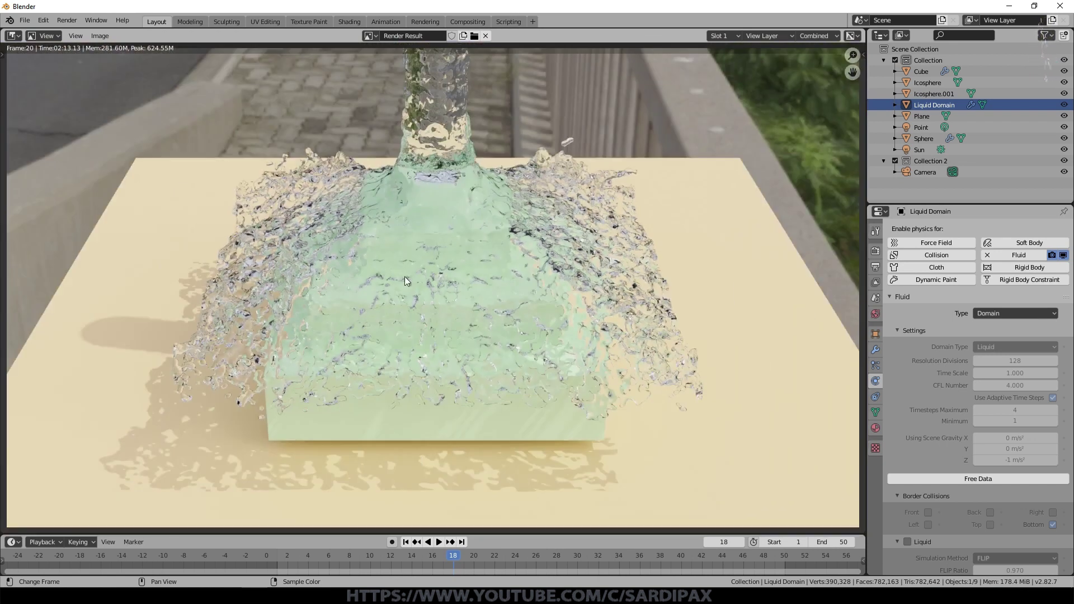